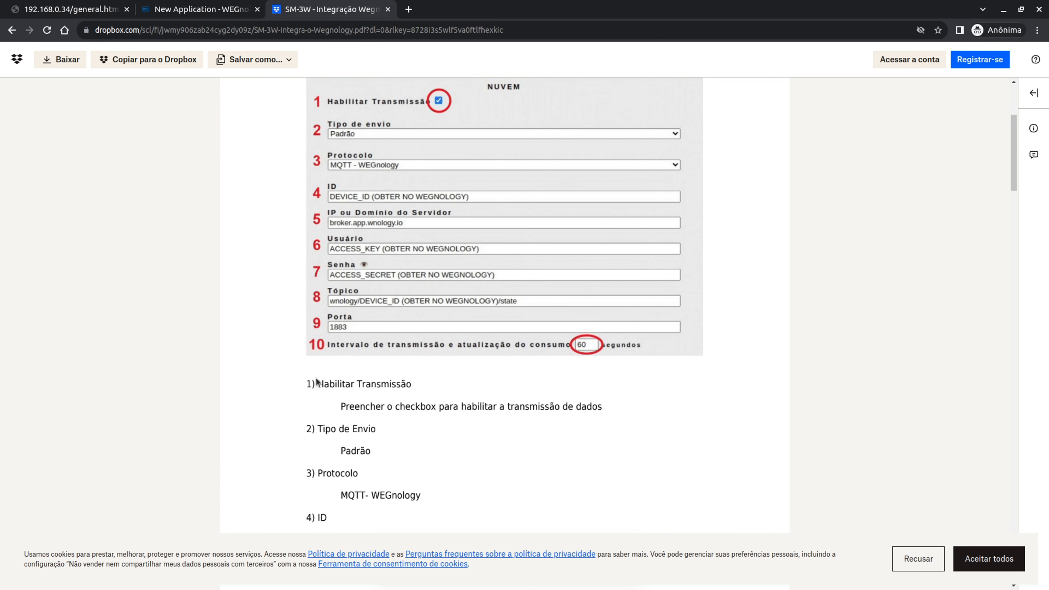
- Scroll through the SM-3W integration guide, back to the top, and decline the Dropbox cookie notice
scroll(407, 345, down, 15)
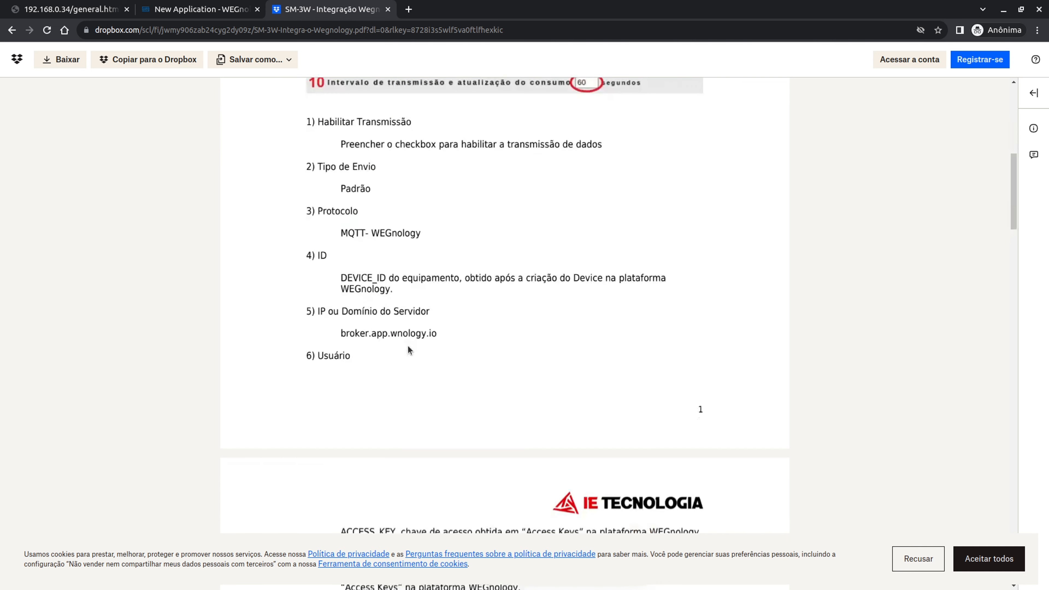
scroll(408, 350, down, 20)
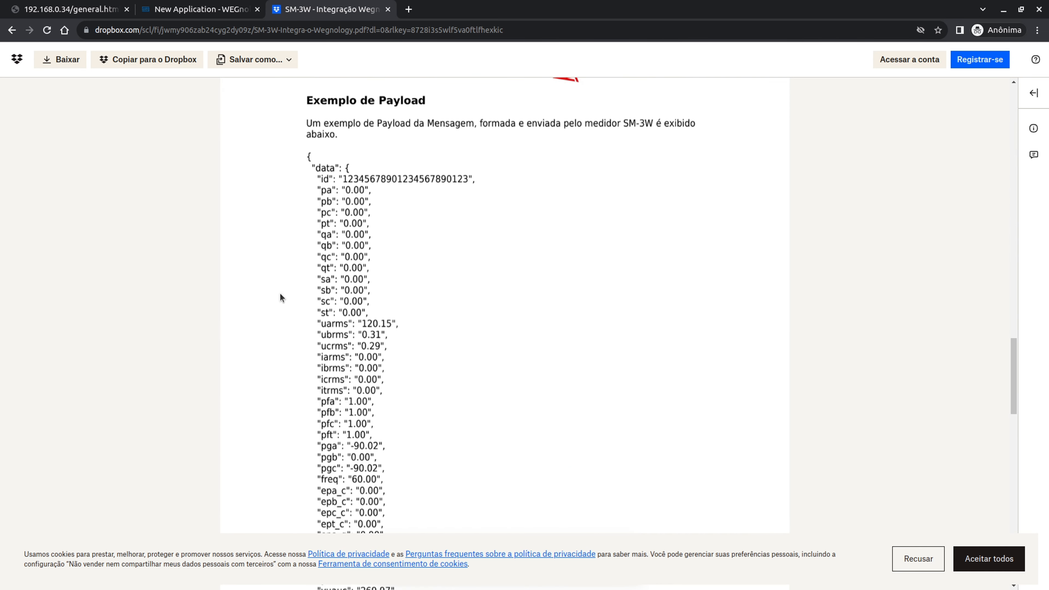
scroll(393, 313, up, 20)
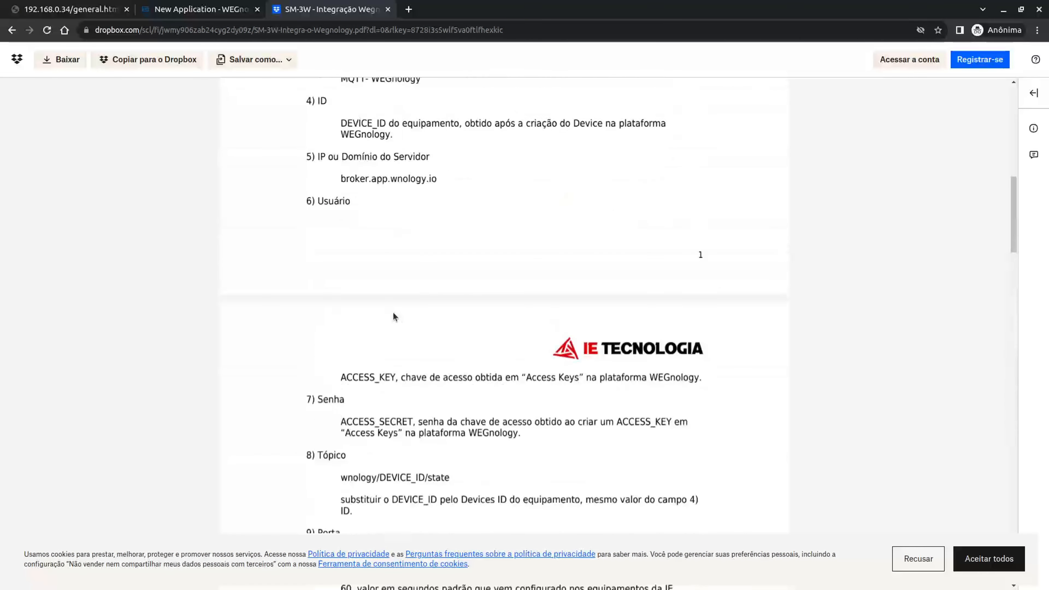
click(932, 559)
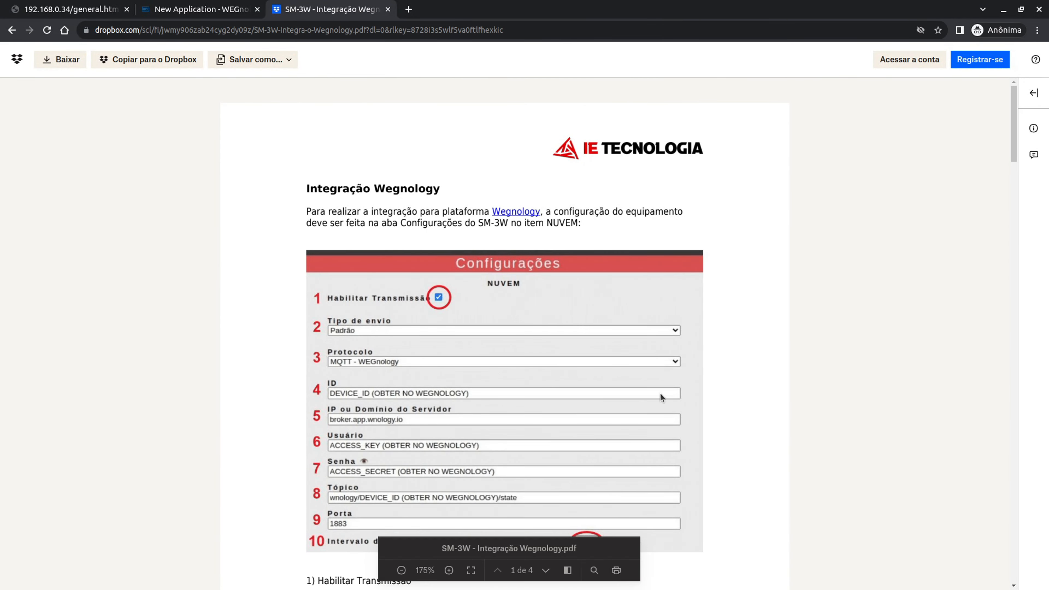
- Create the WEGnology application 'Demonstrativo' and briefly check the application list
click(186, 9)
click(419, 231)
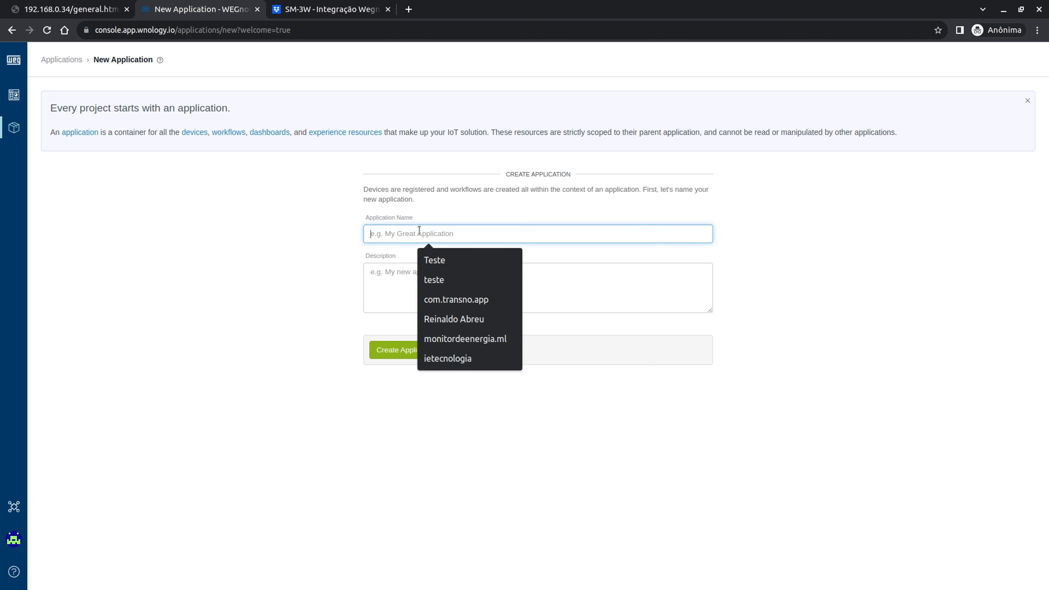
click(397, 229)
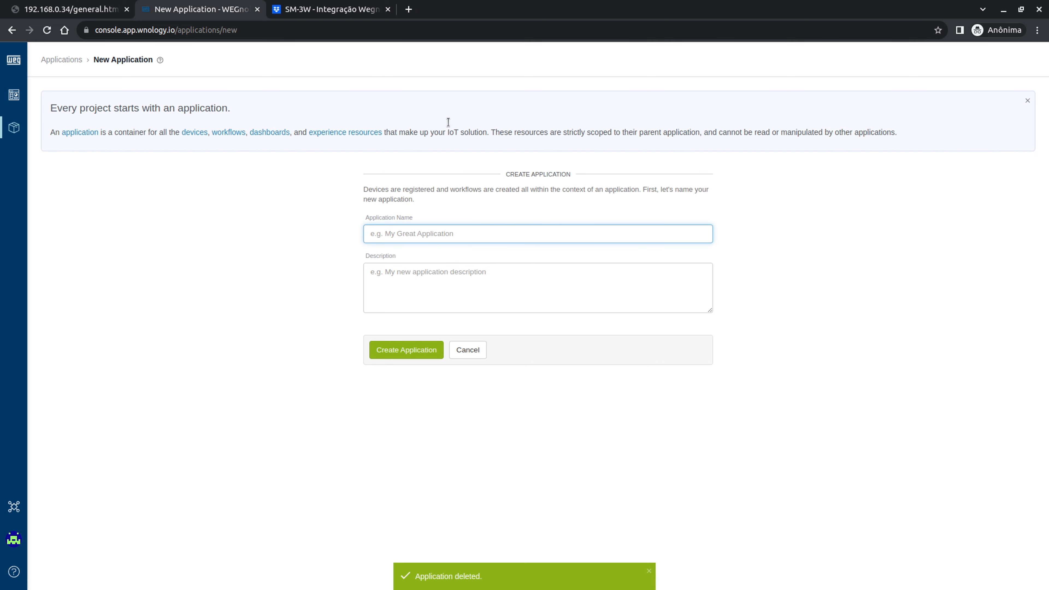
text(Demonstrativo)
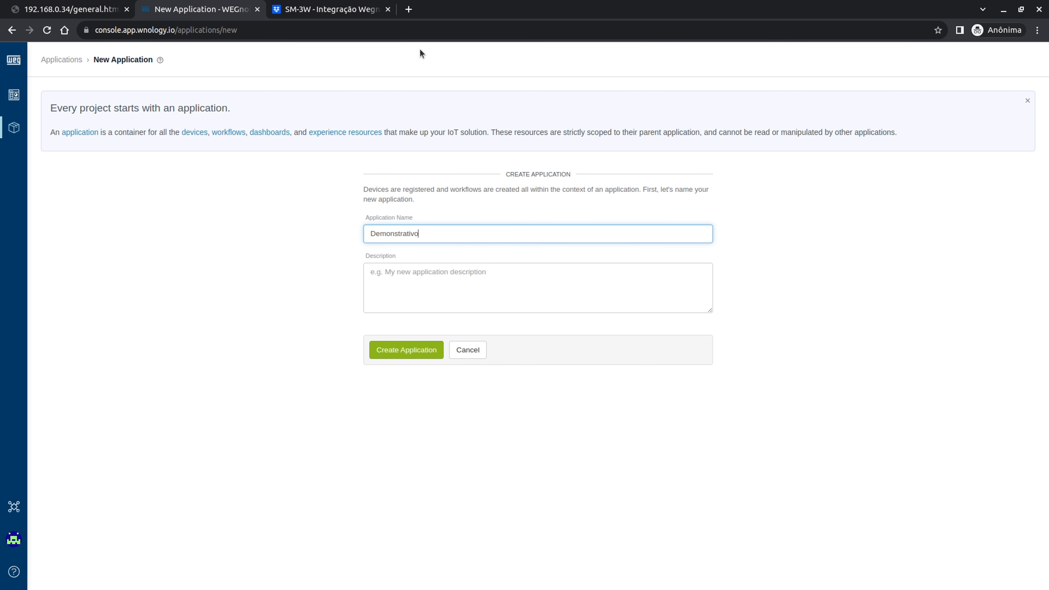
click(413, 355)
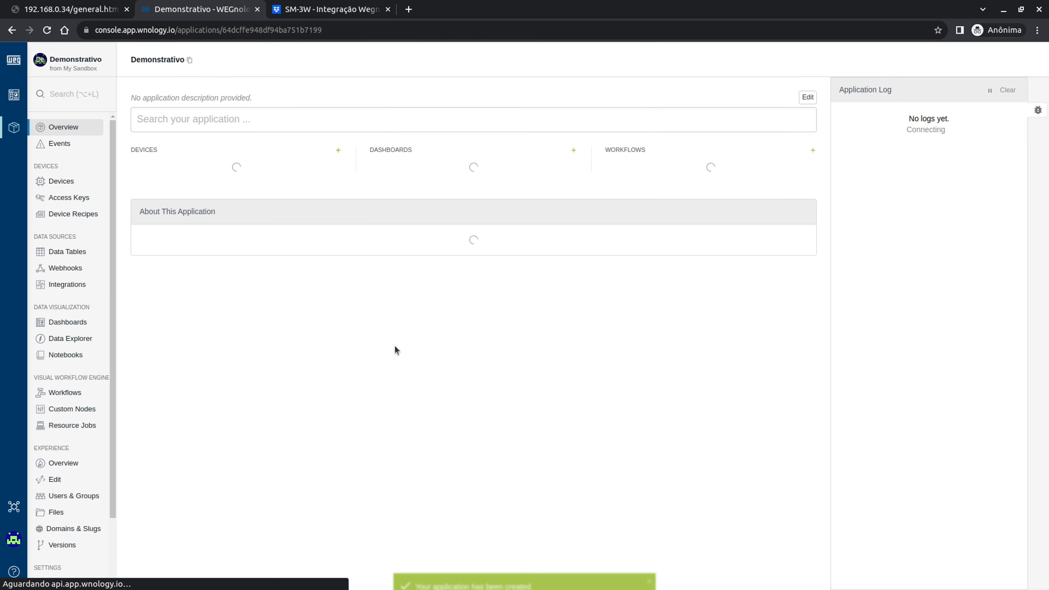
click(70, 64)
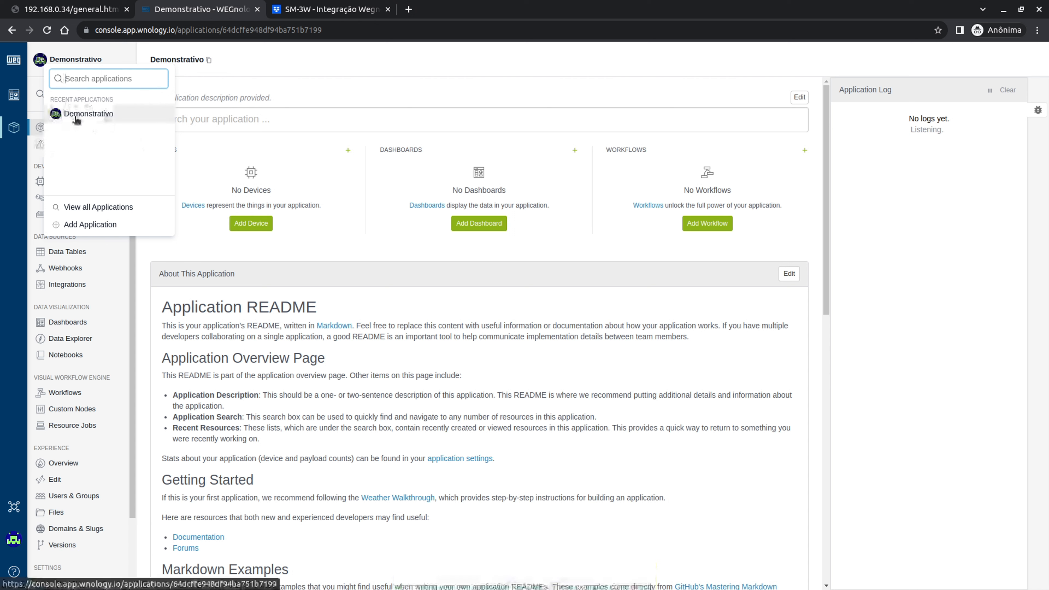
click(109, 155)
click(315, 53)
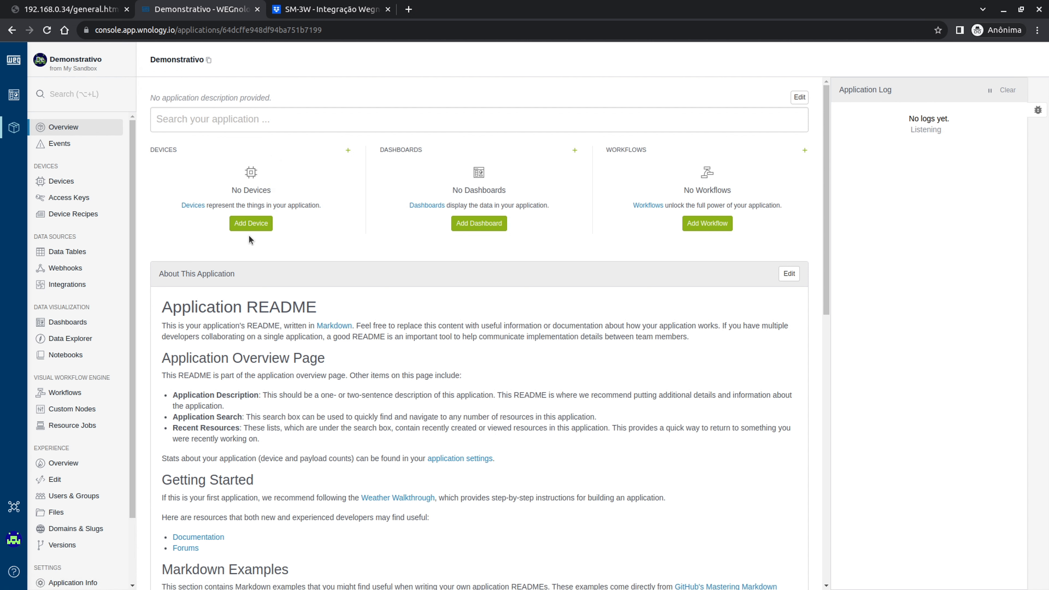
- Start a new standalone device and name it SM-3W
click(66, 182)
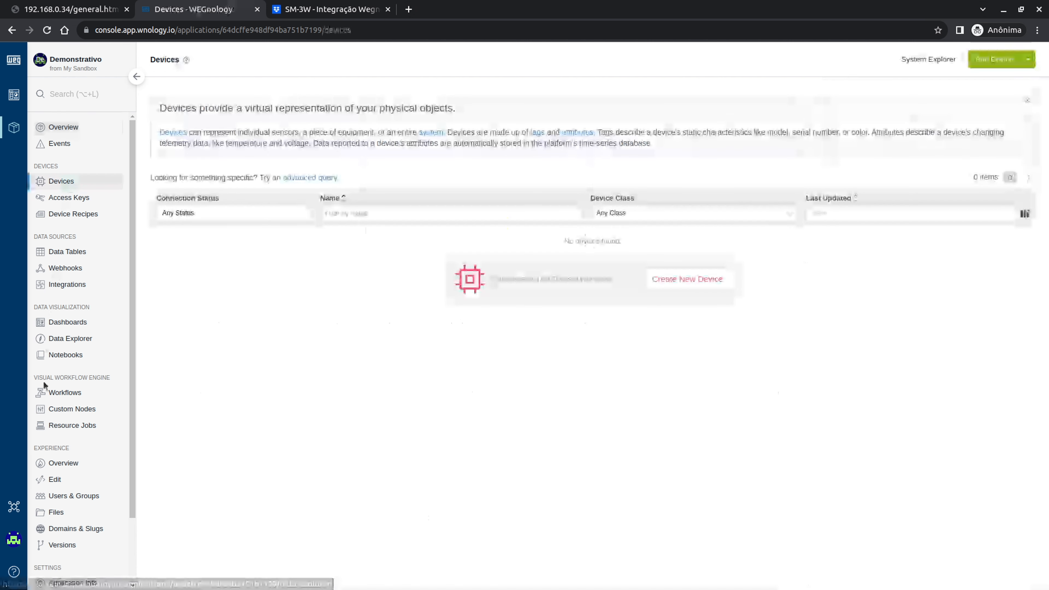
click(70, 130)
click(252, 223)
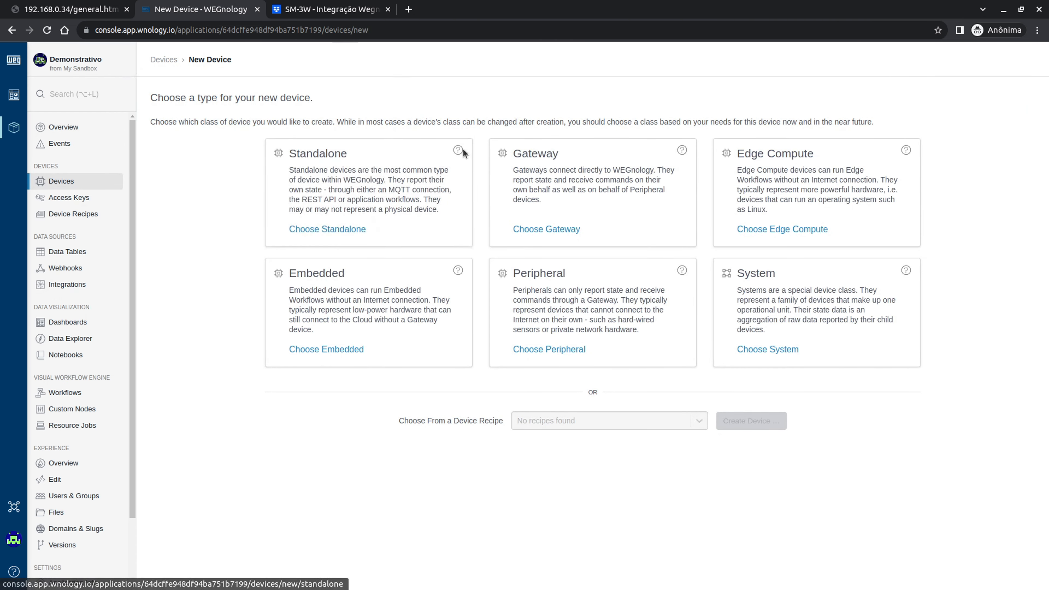
click(363, 196)
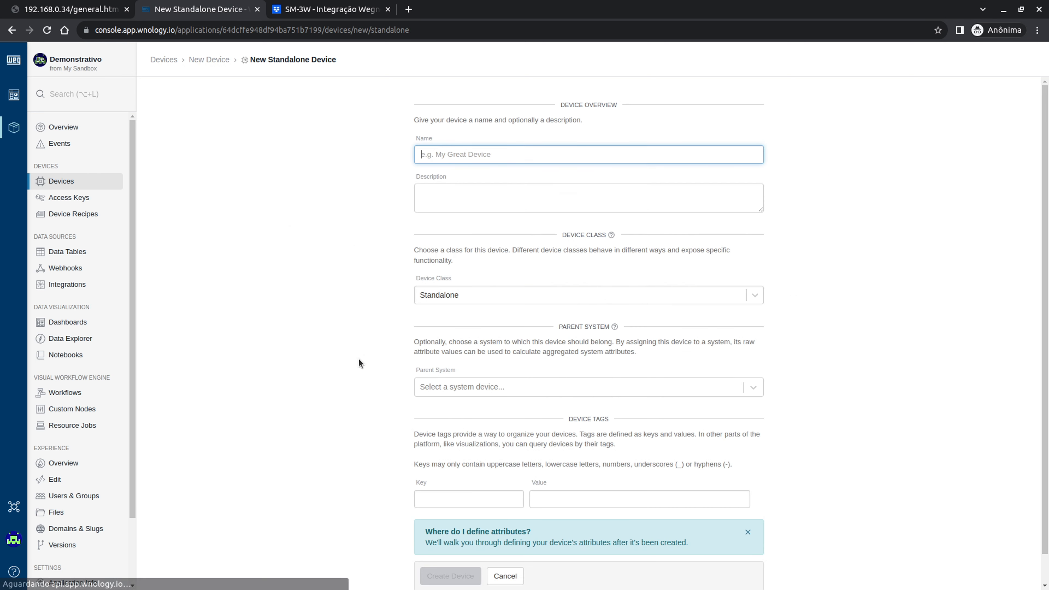
text(SM)
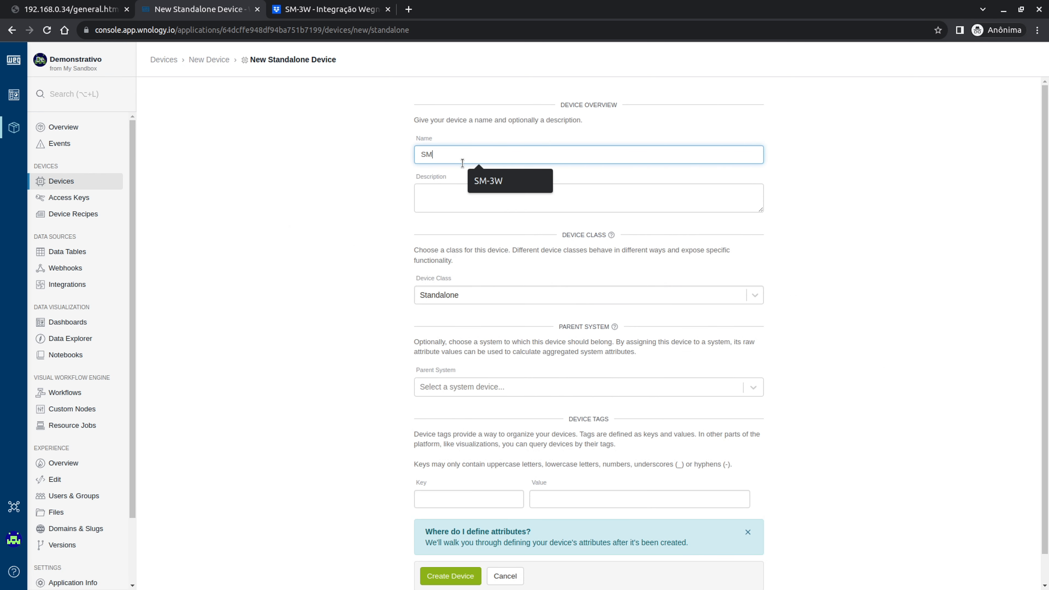
text(-3W)
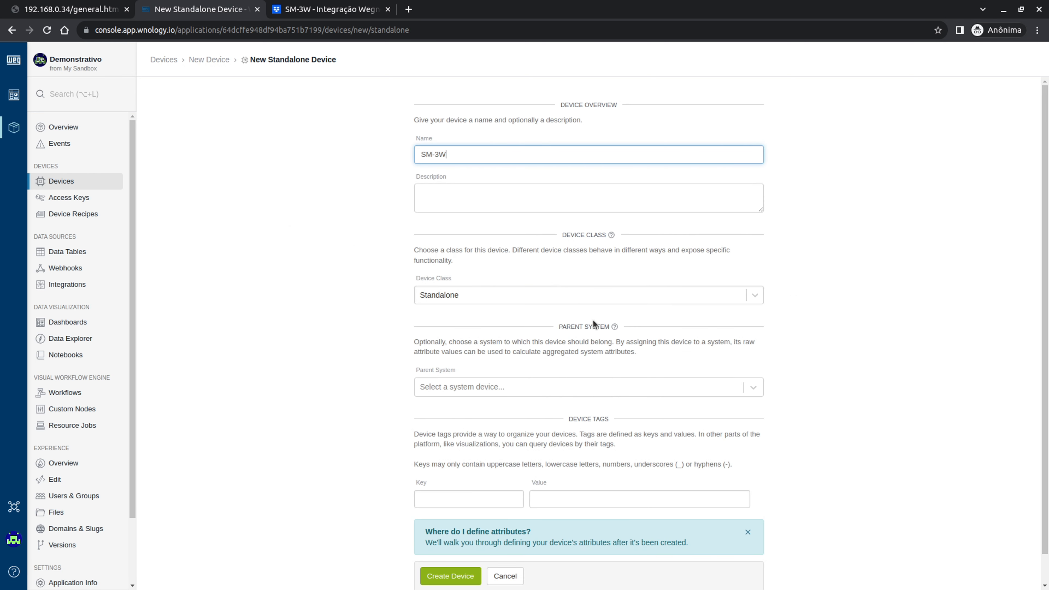
- Leave the parent system and tags empty and create the SM-3W device
scroll(537, 354, down, 1)
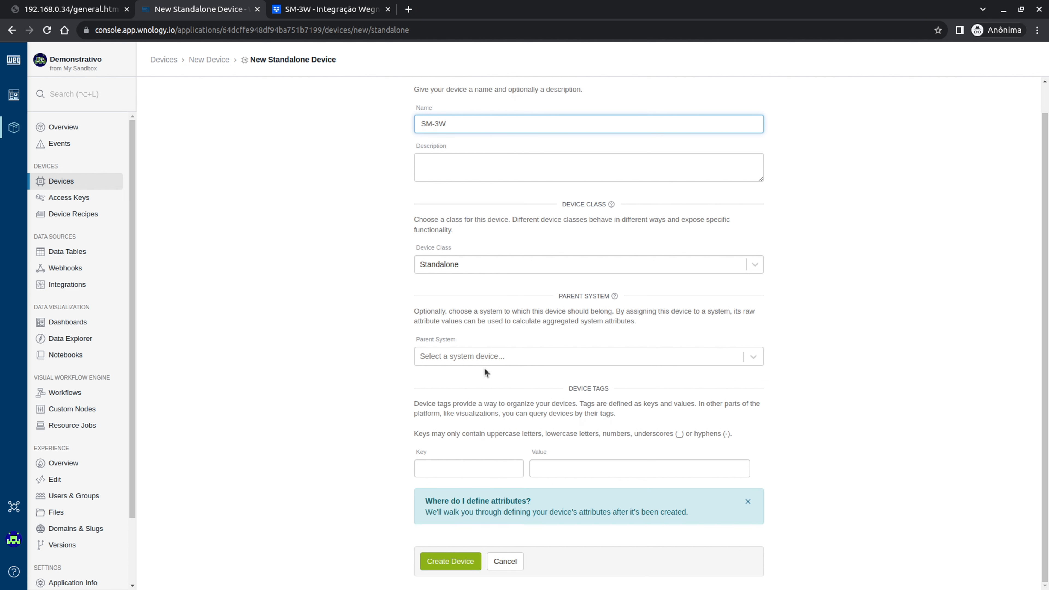
click(485, 358)
click(350, 334)
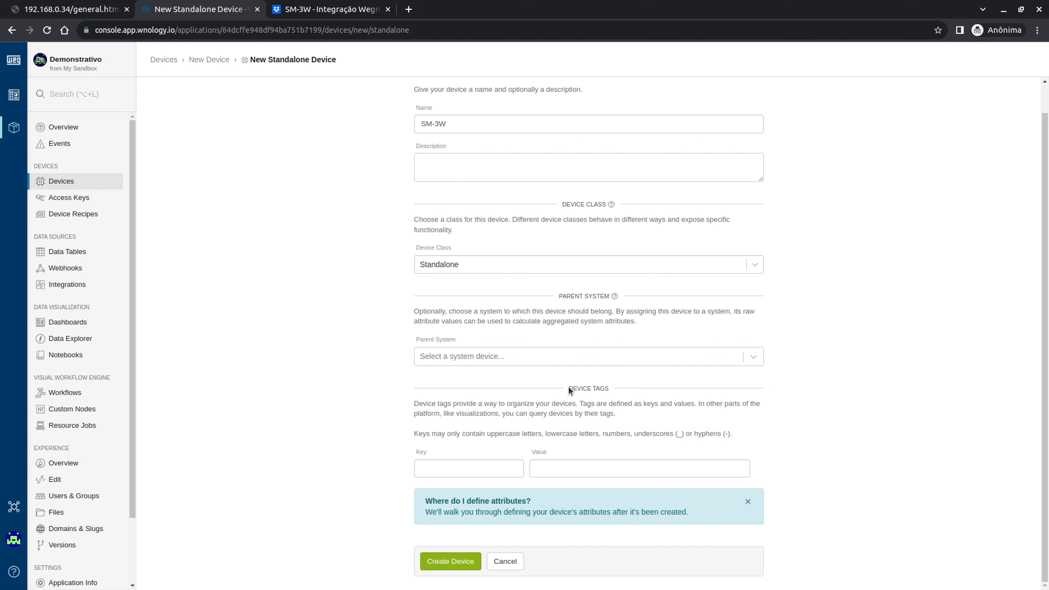
drag(568, 389, 630, 391)
click(463, 474)
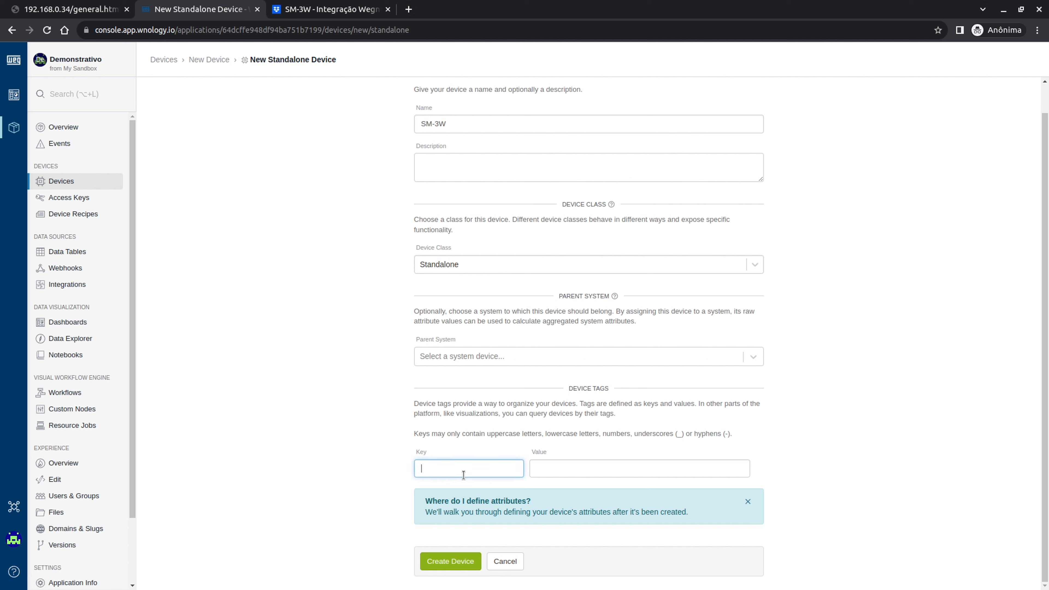
text(a)
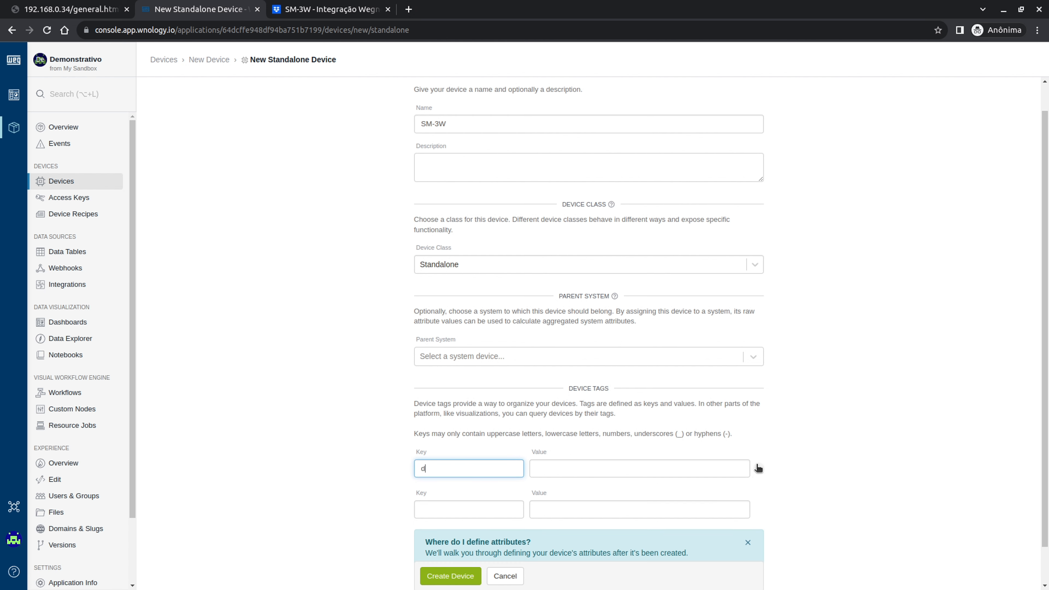
click(758, 469)
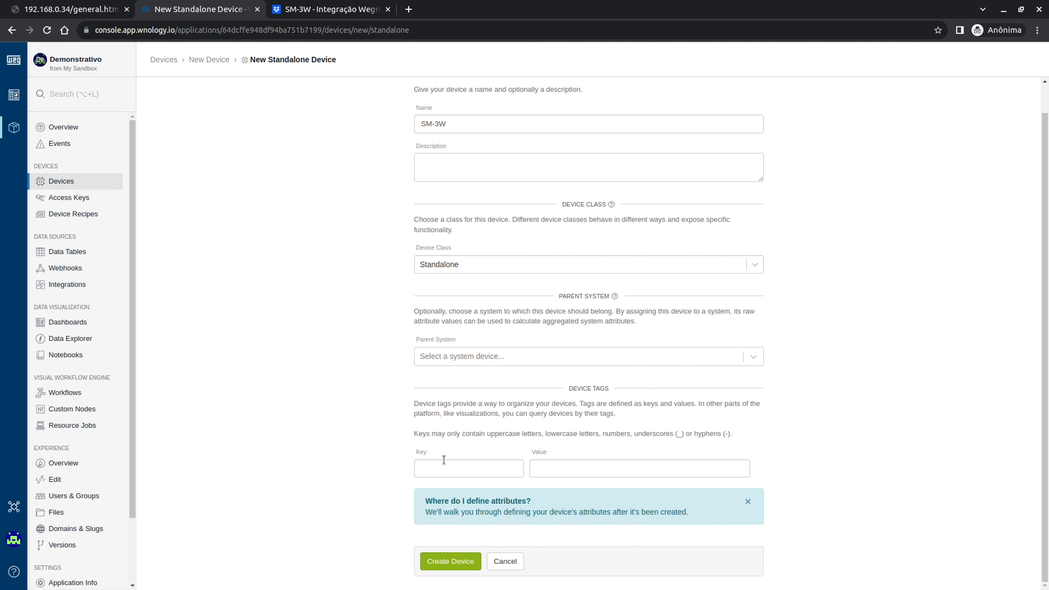
click(465, 562)
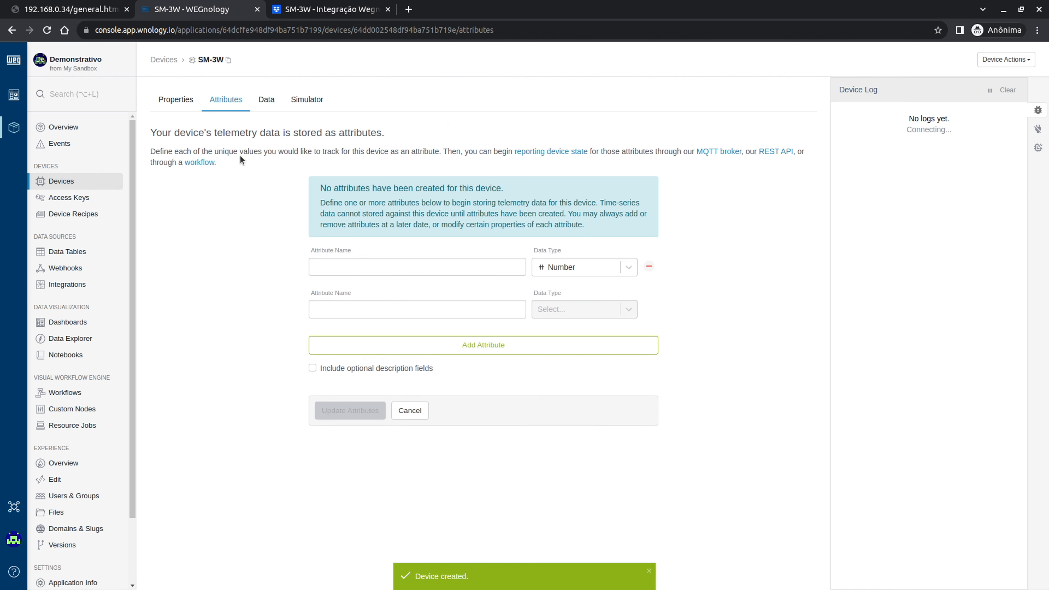
- Select the SM-3W device ID in the devices list and open the device's details
click(177, 100)
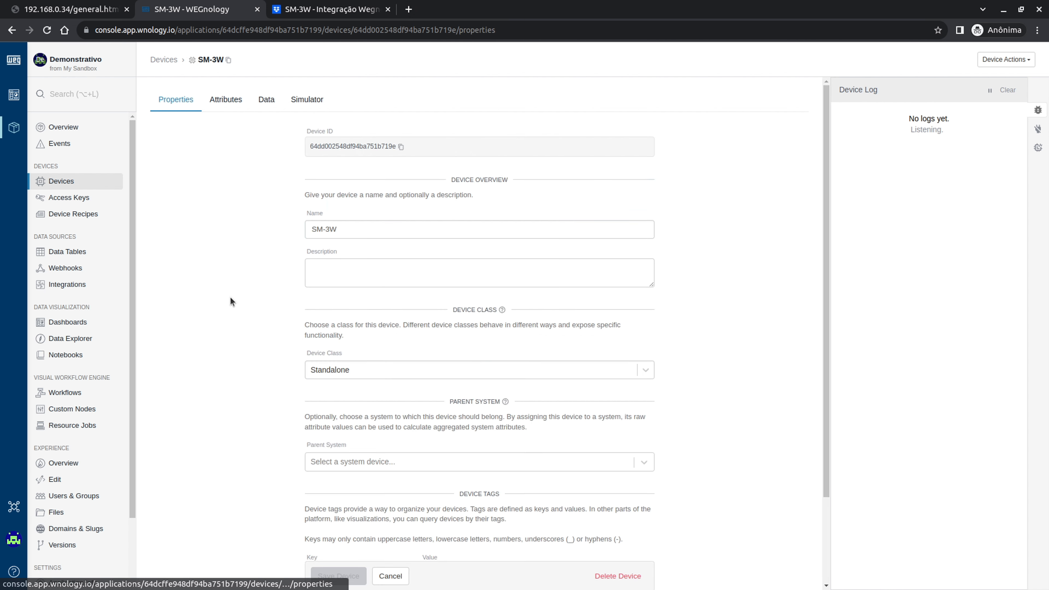
click(50, 187)
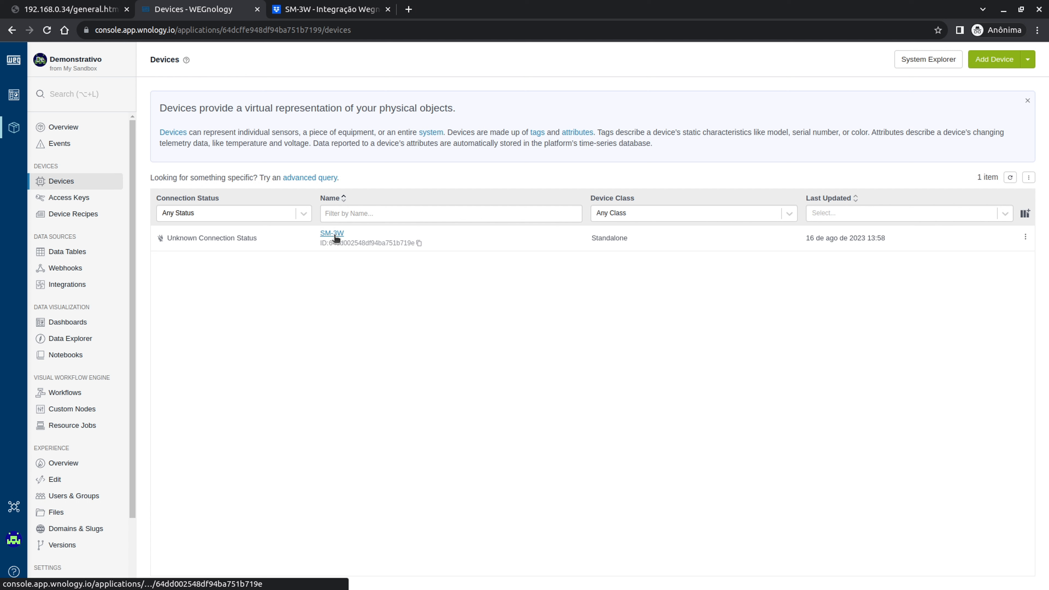
drag(329, 243, 418, 243)
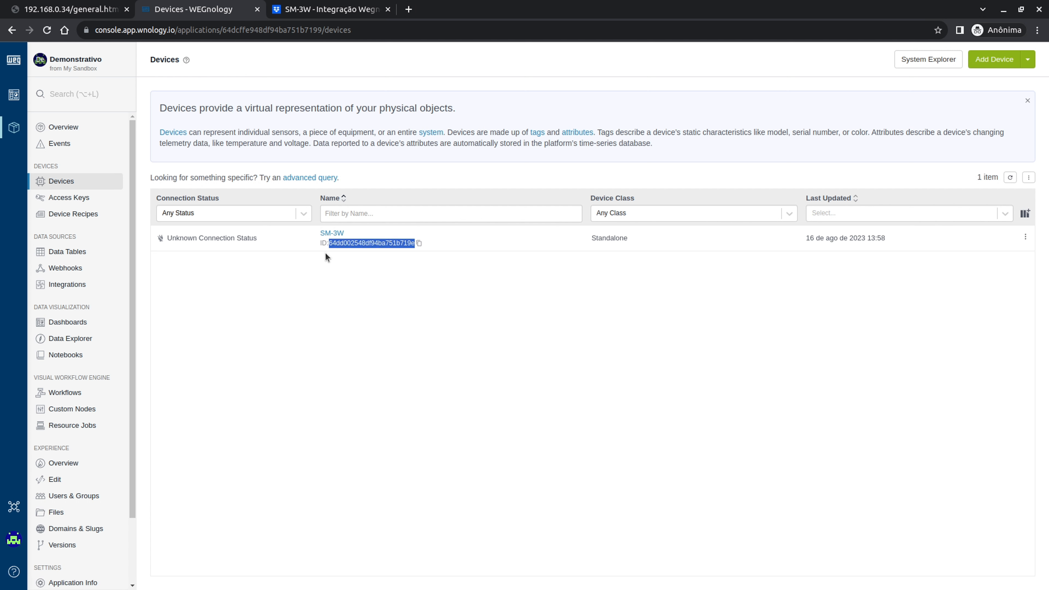
click(332, 234)
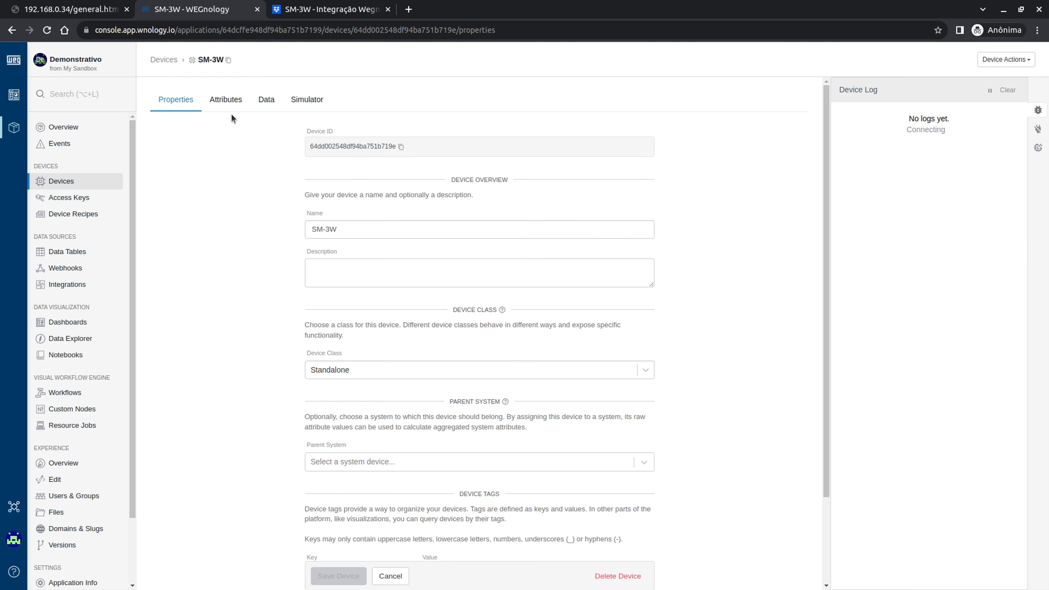
scroll(369, 293, down, 3)
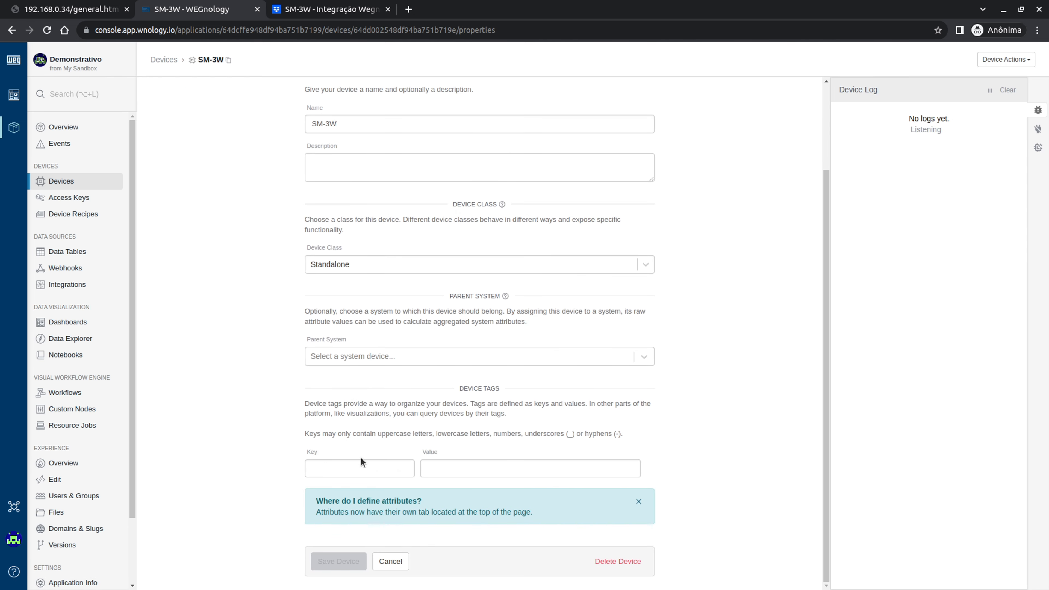
scroll(232, 286, up, 4)
- Look over the device's Attributes form and the Data tab's aggregation options
click(227, 101)
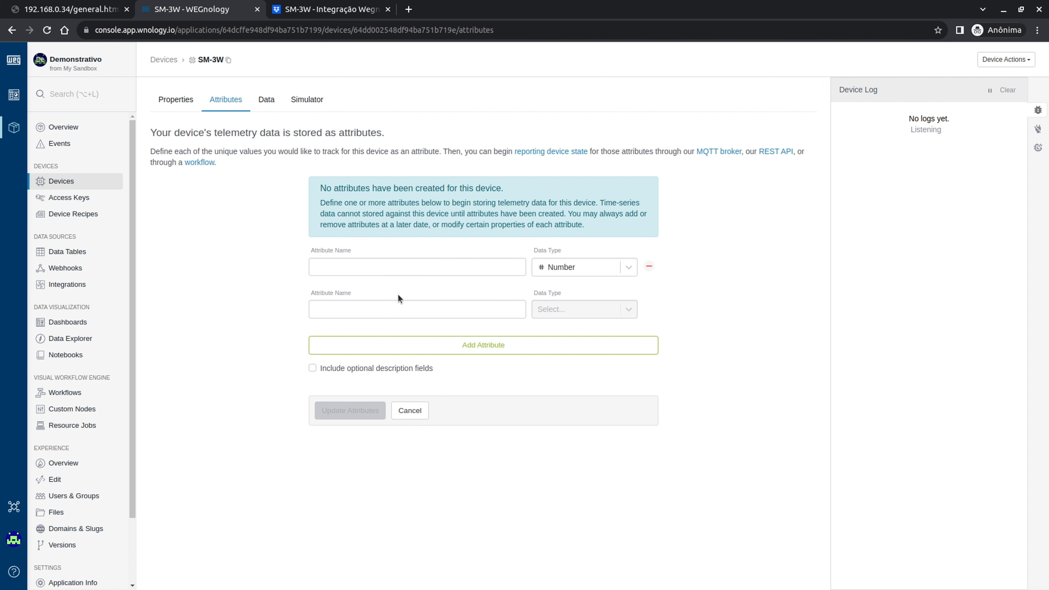
click(367, 266)
click(741, 307)
click(266, 100)
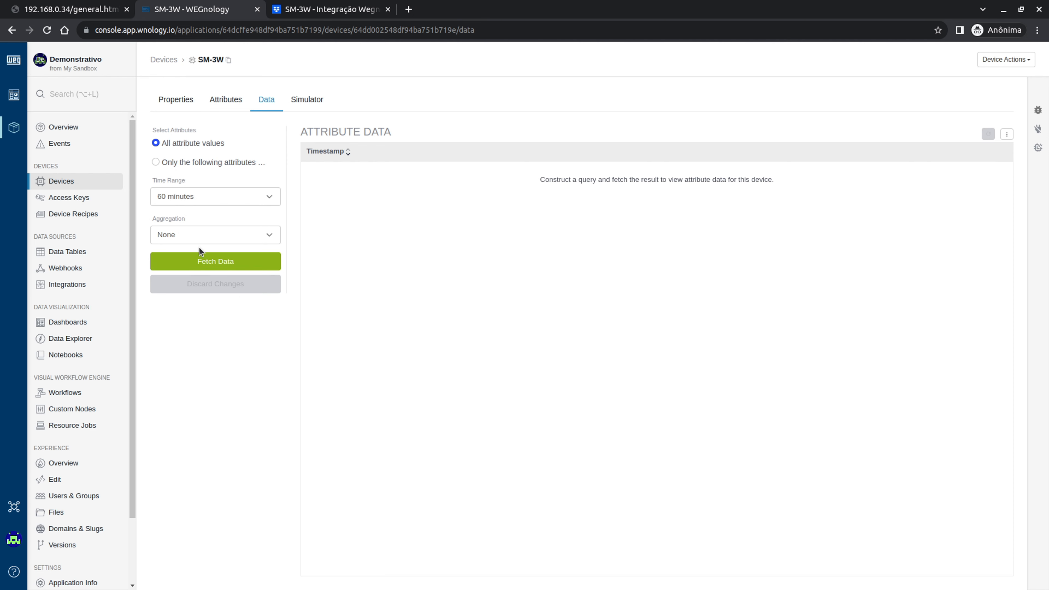
click(203, 239)
click(237, 217)
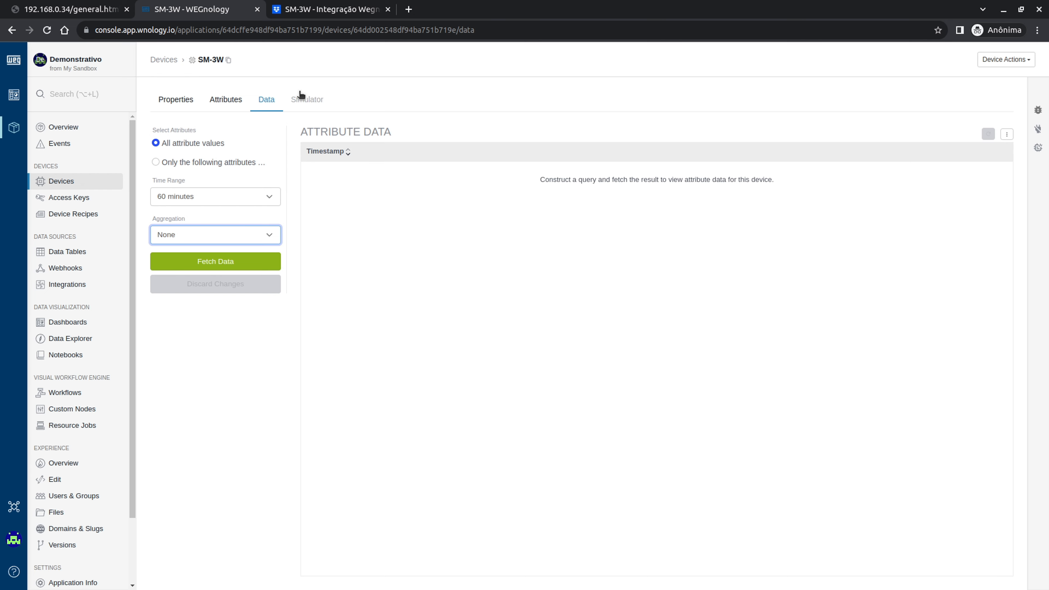
- Check the Simulator tab and settle back on the Attributes form
click(307, 100)
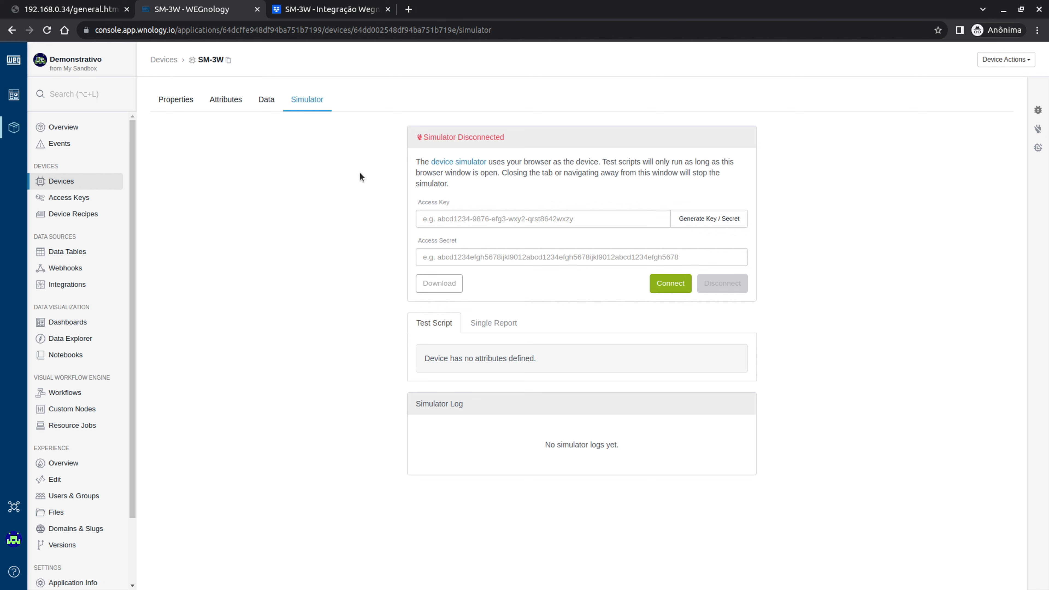
click(234, 102)
click(266, 101)
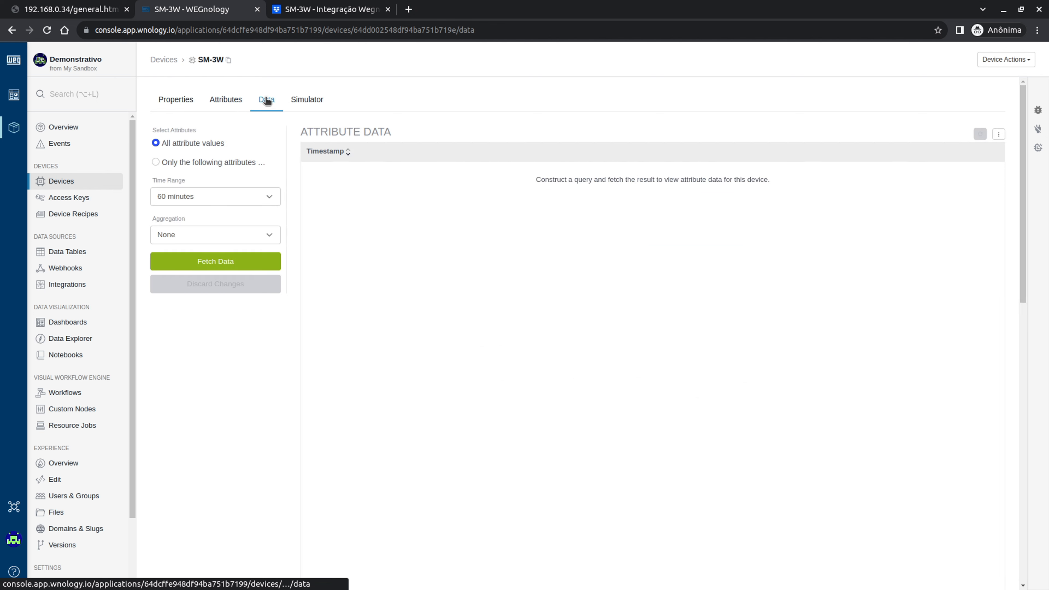
click(216, 100)
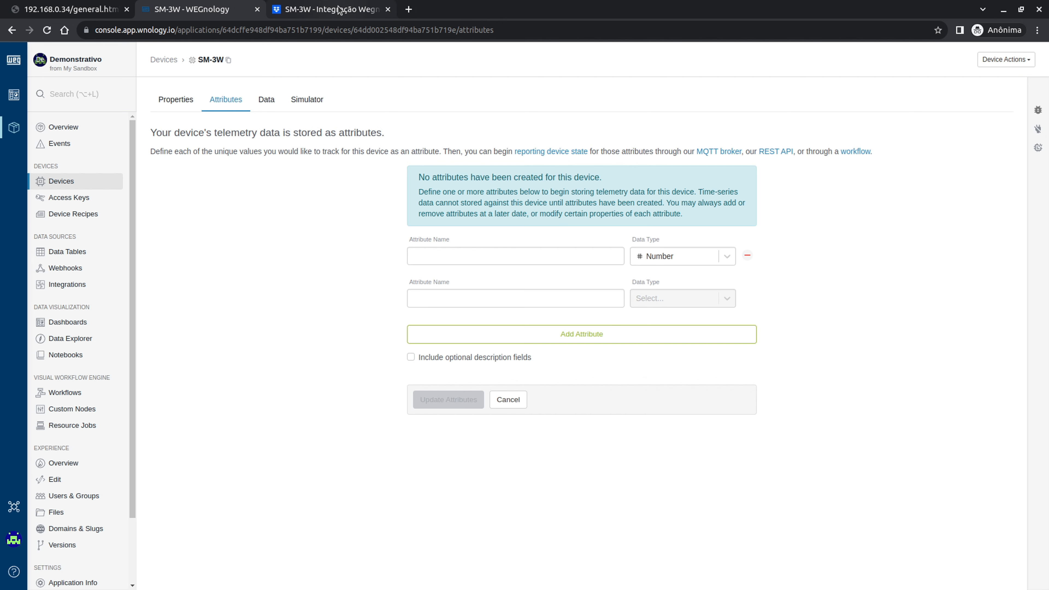
click(326, 10)
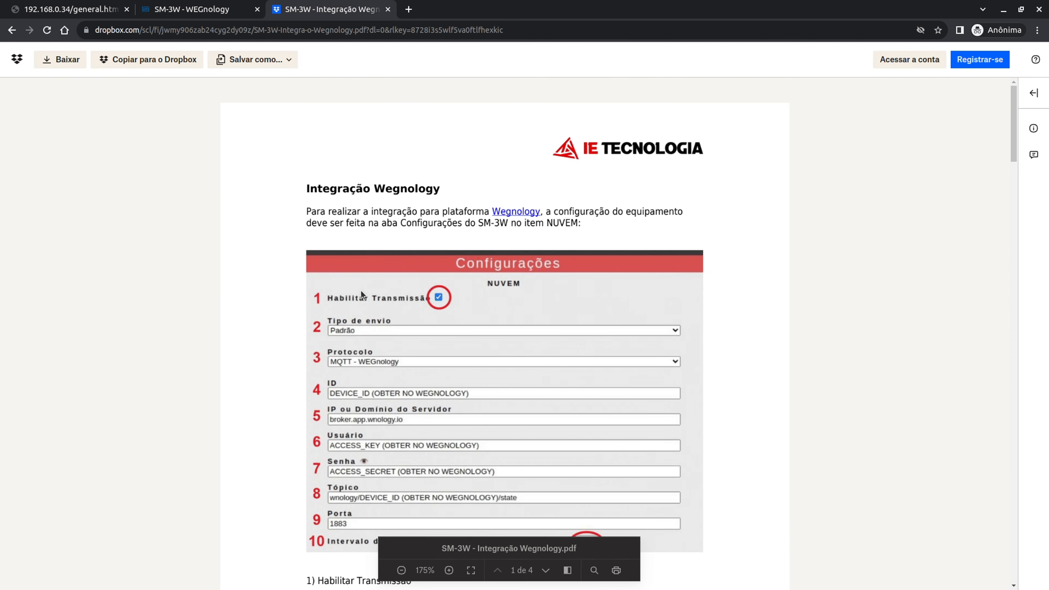
- Scroll the guide to page 3's 'Exemplo de Payload' JSON, down to the freq and tpsd fields
scroll(361, 289, down, 3)
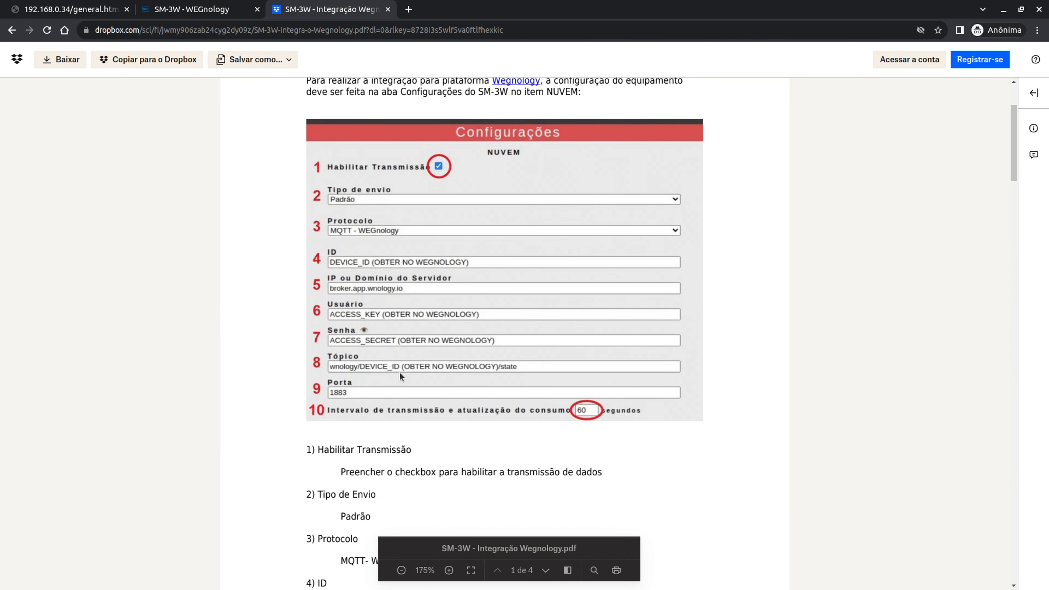
scroll(399, 372, down, 20)
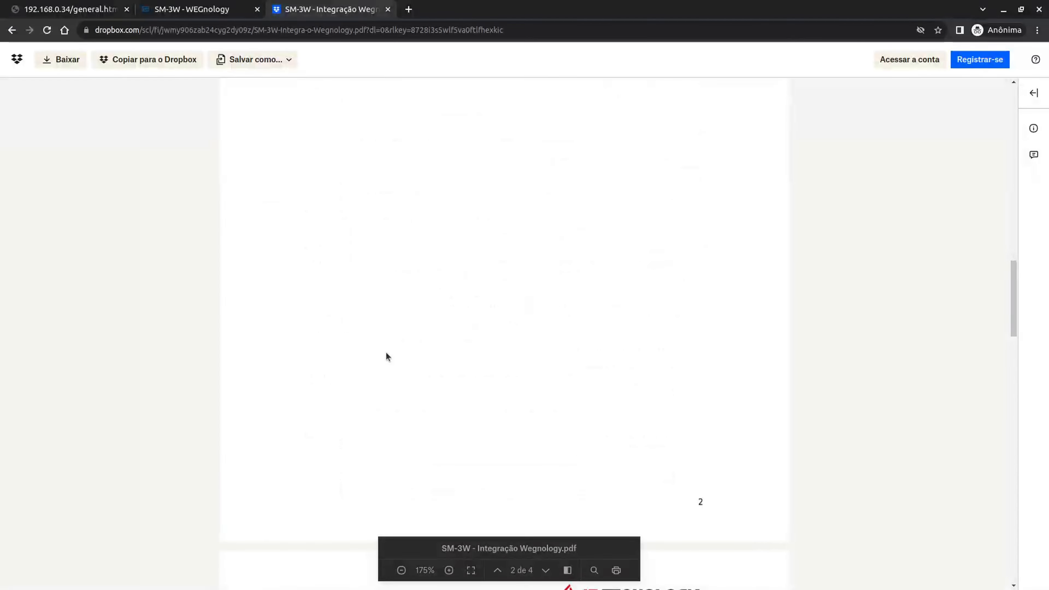
scroll(384, 347, down, 10)
drag(308, 167, 417, 161)
click(431, 167)
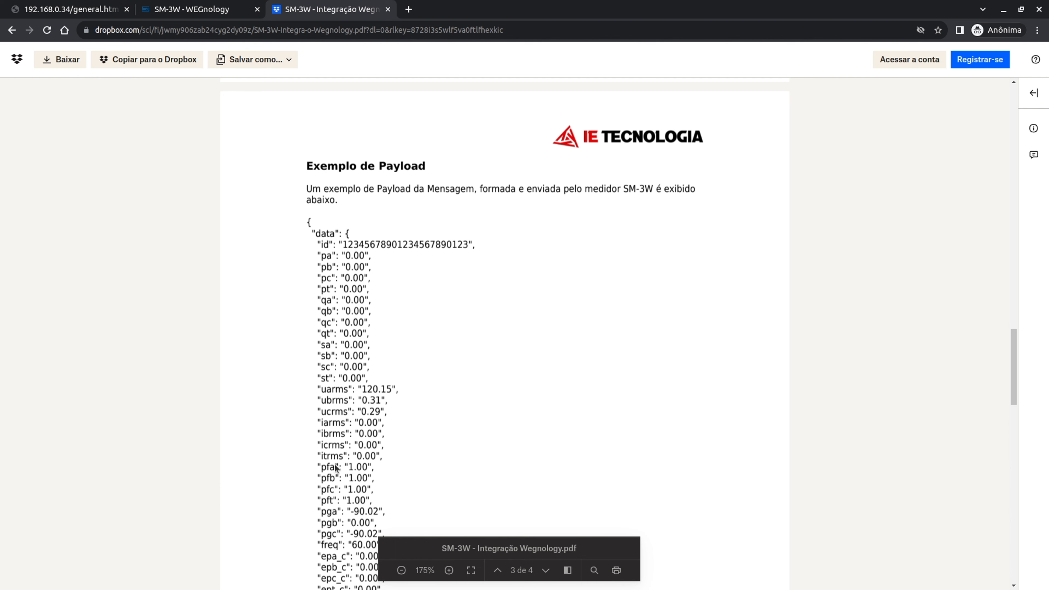
scroll(334, 317, down, 5)
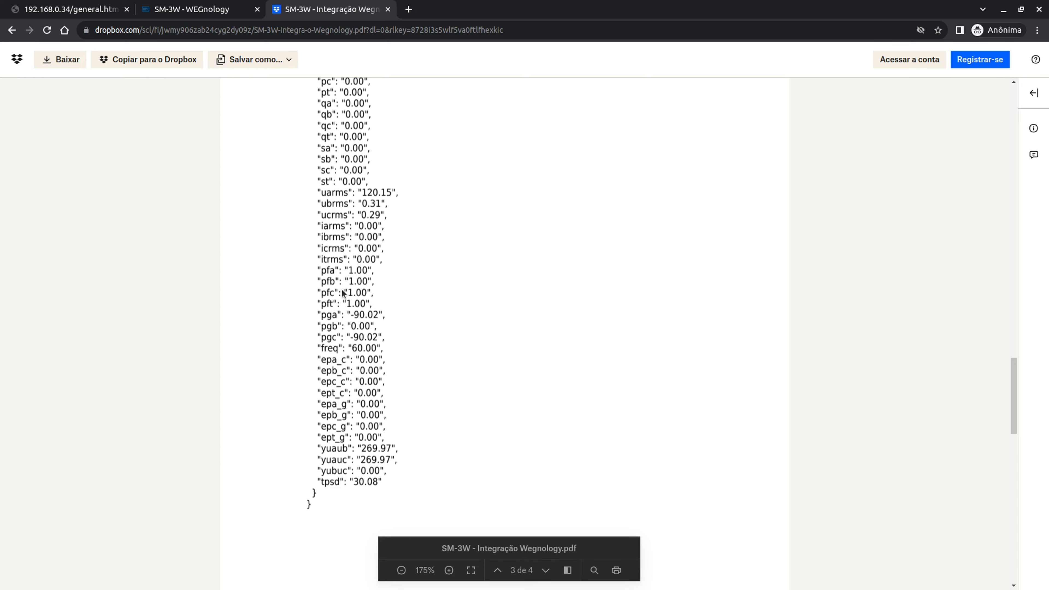
click(191, 2)
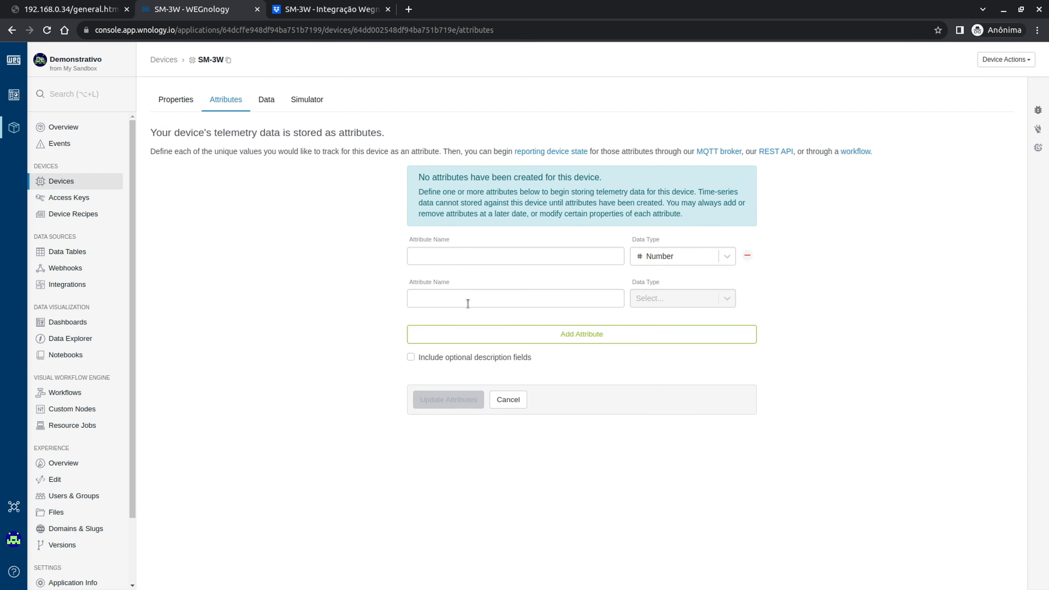
click(326, 6)
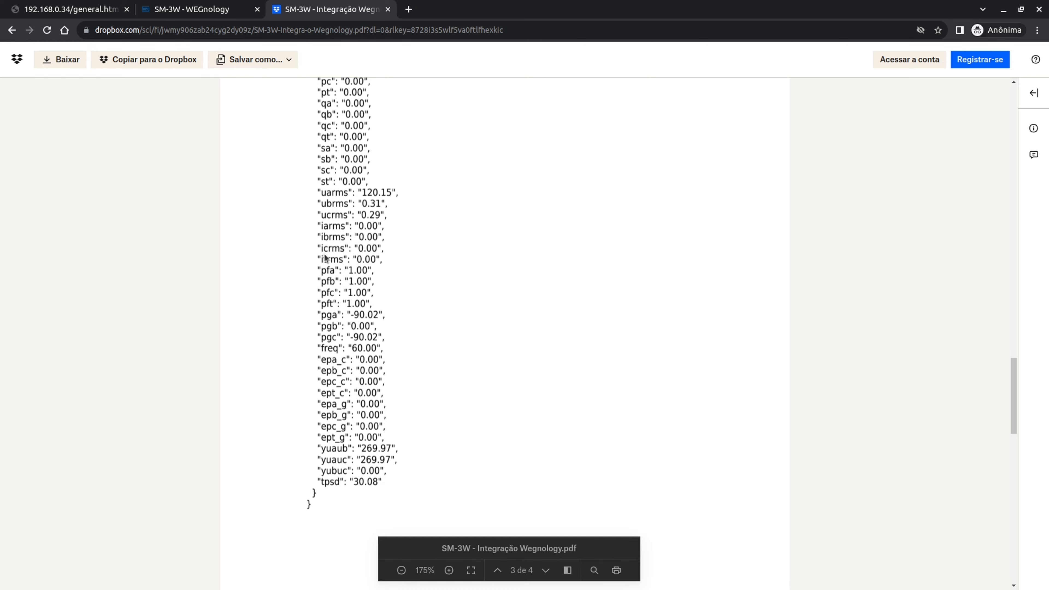
- Scroll the guide down to page 4's Identificação das Variáveis tag table
scroll(373, 360, down, 10)
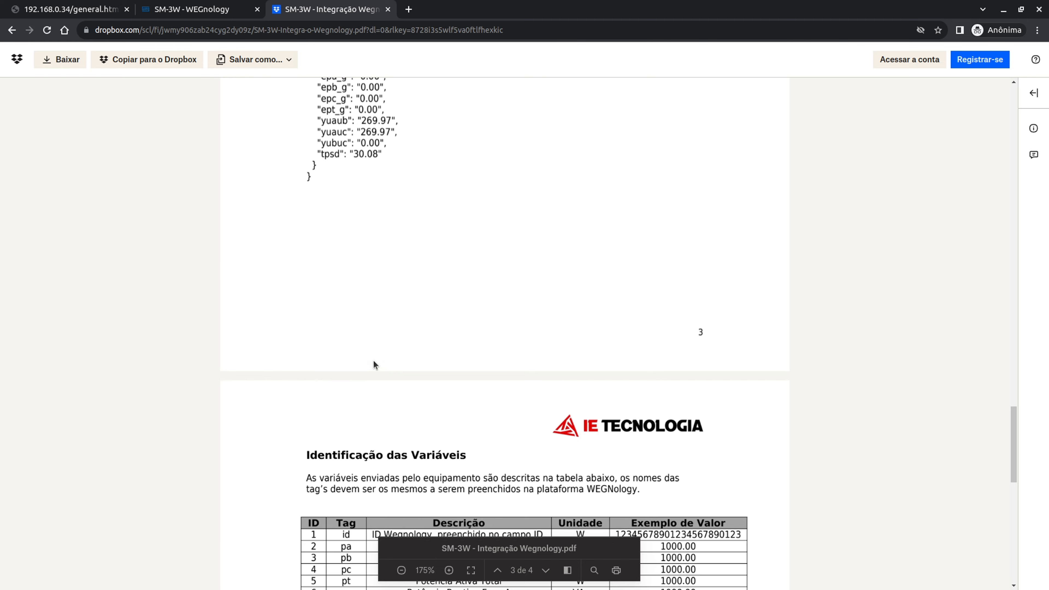
scroll(329, 277, down, 2)
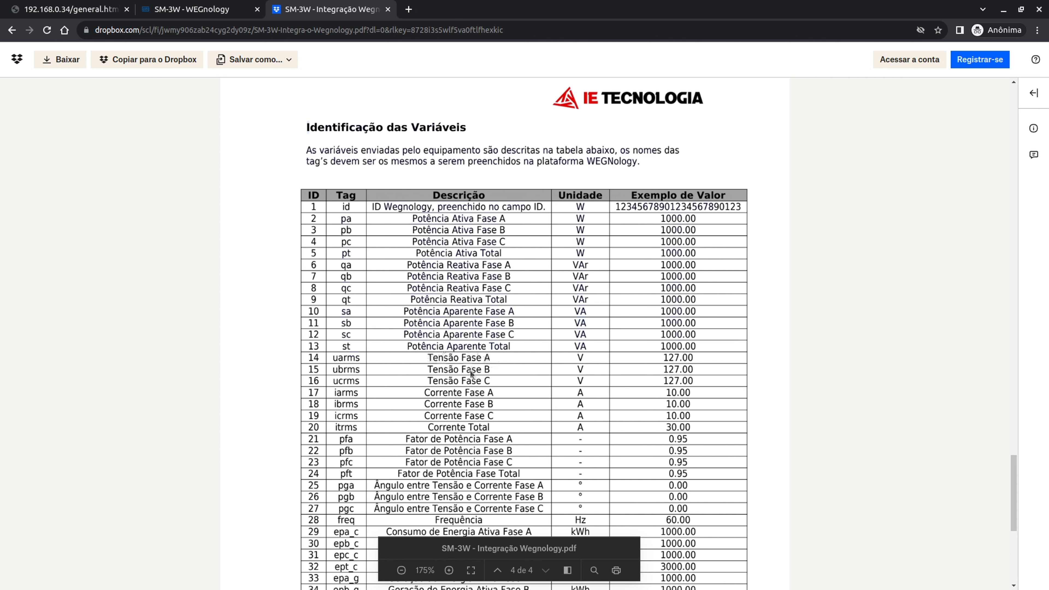
scroll(466, 367, down, 2)
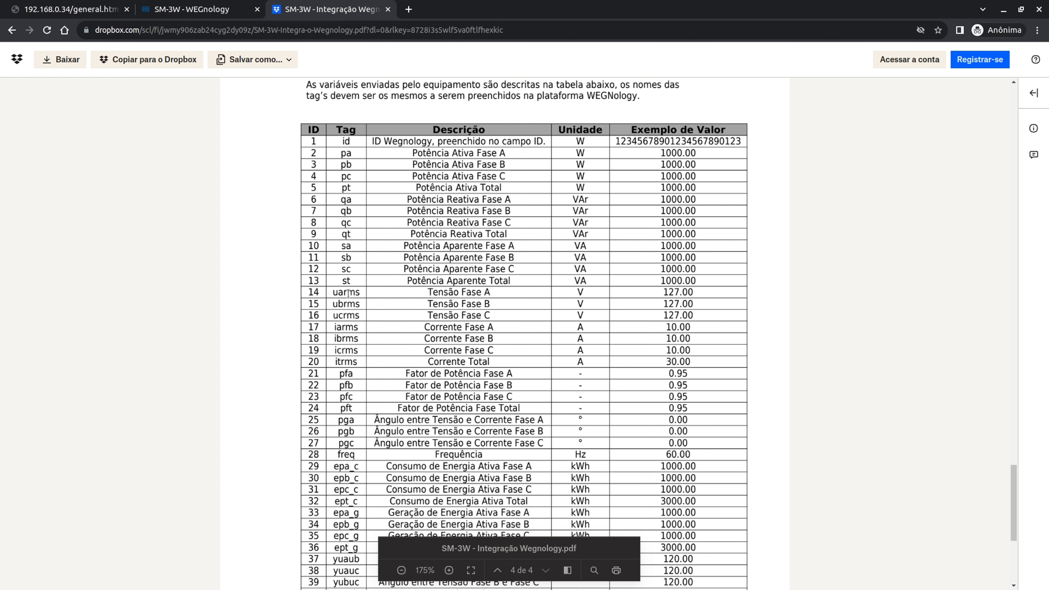
click(341, 292)
click(71, 9)
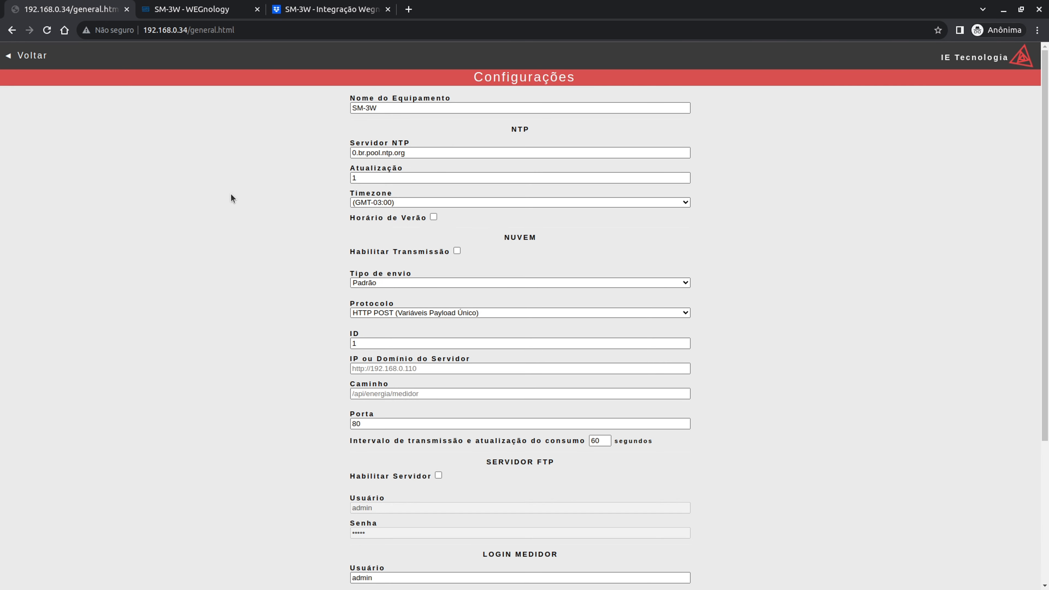
click(36, 57)
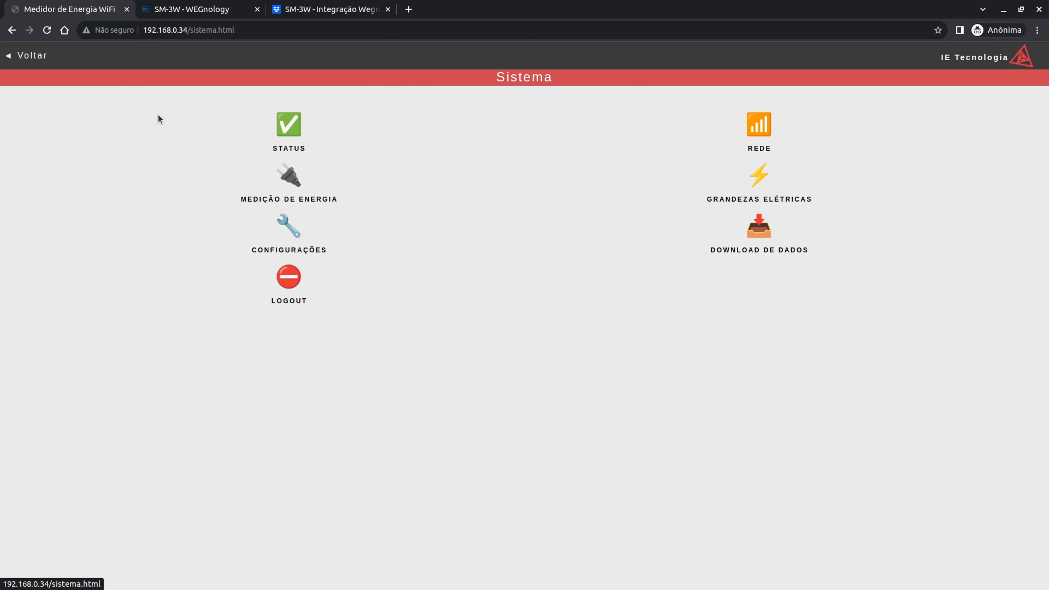
click(757, 186)
drag(550, 186, 576, 195)
click(552, 188)
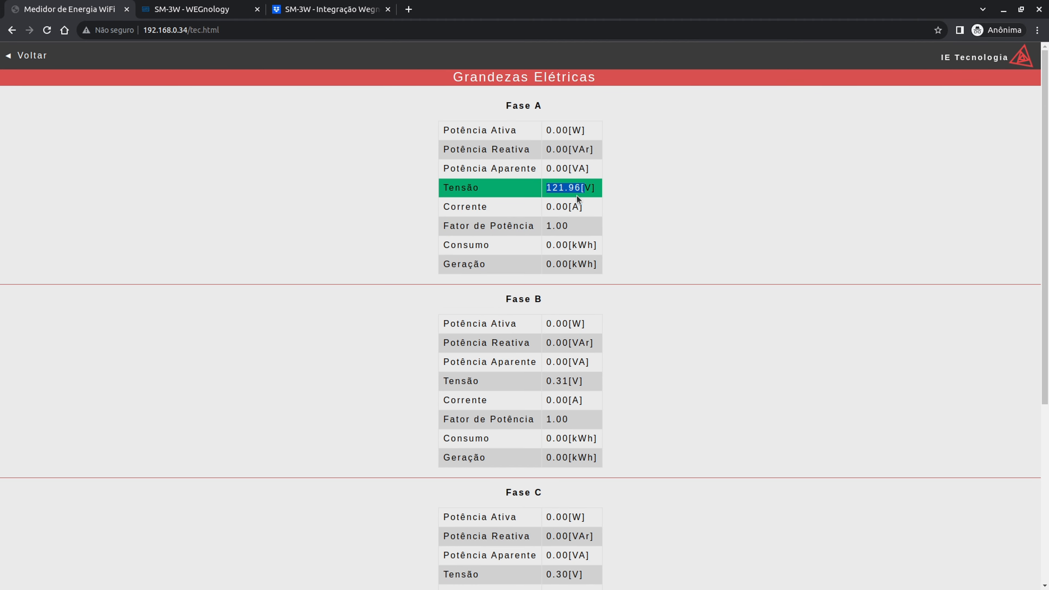
click(326, 5)
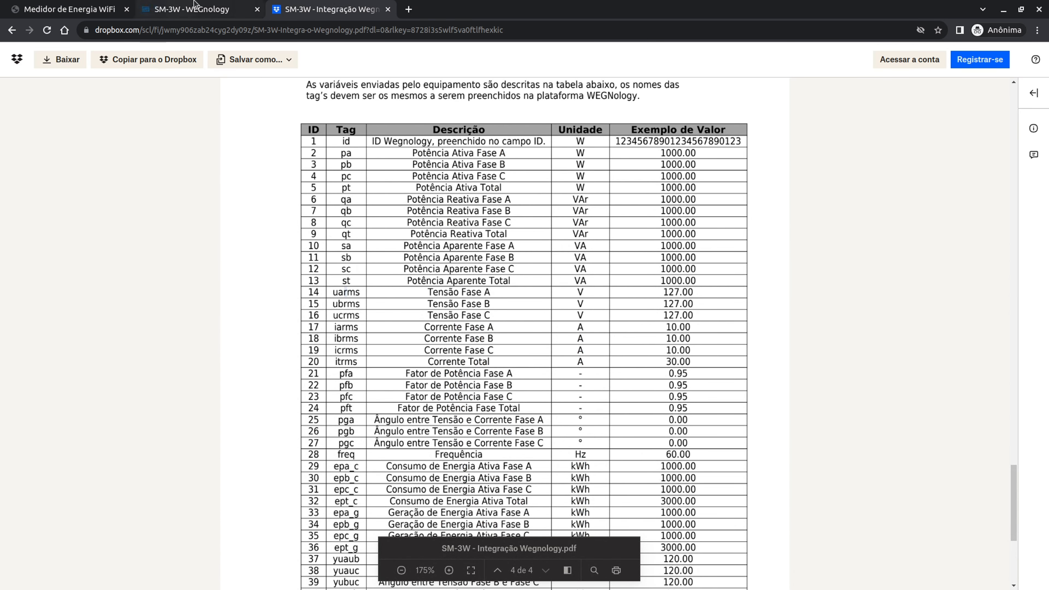
- Add a Number attribute named 'uarms' to SM-3W and save it with Update Attributes
click(190, 9)
click(456, 257)
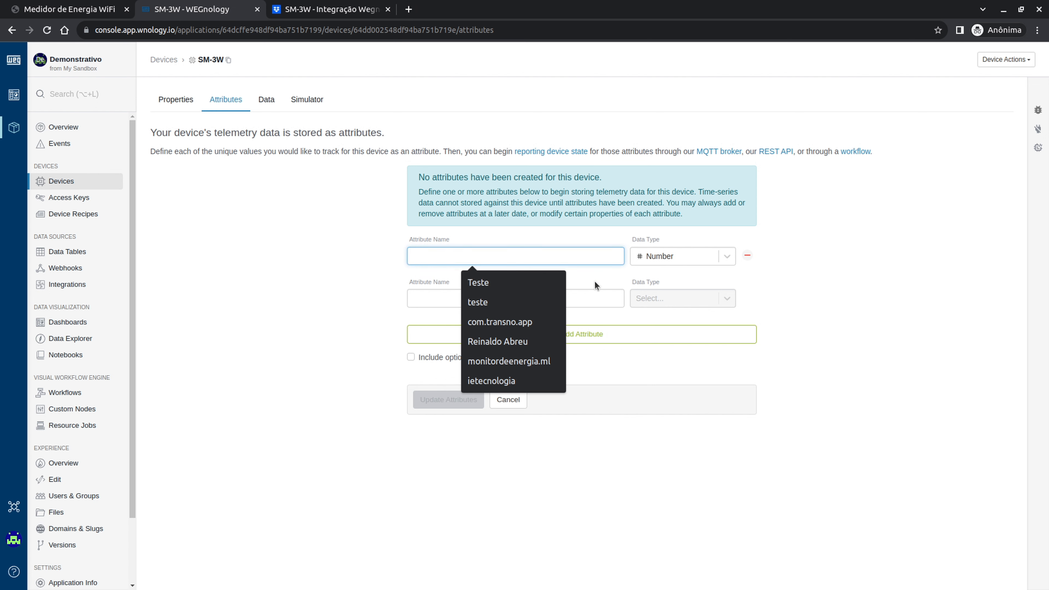
click(557, 261)
text(a)
key(BackSpace)
text(uarms)
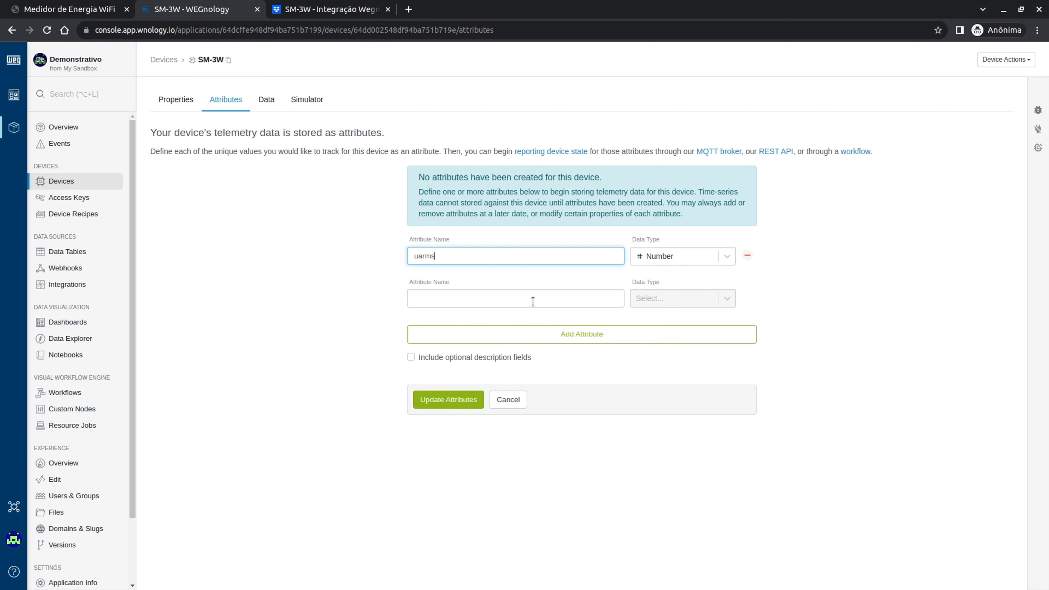
click(542, 300)
click(482, 263)
click(463, 402)
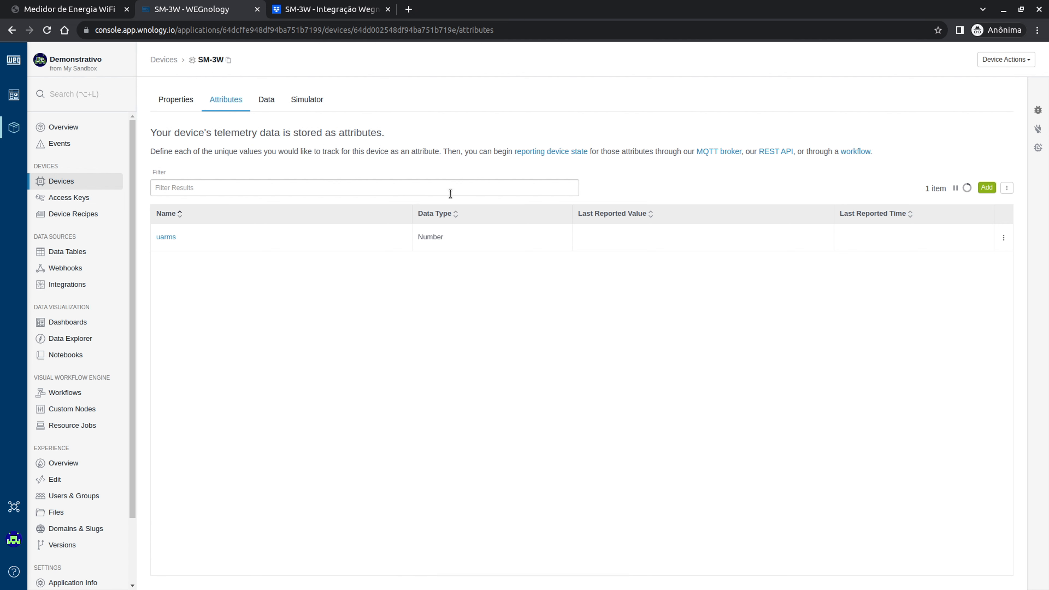
- Review the guide's payload and tag table through tpsd, then show the meter's Grandezas Elétricas readings
click(326, 9)
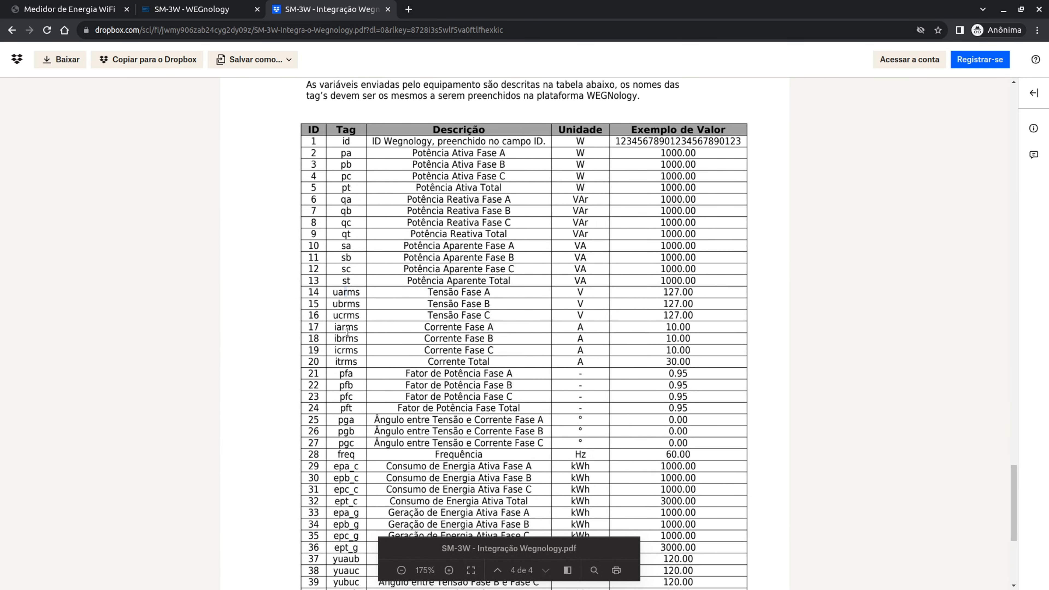
scroll(340, 152, up, 10)
scroll(308, 184, up, 5)
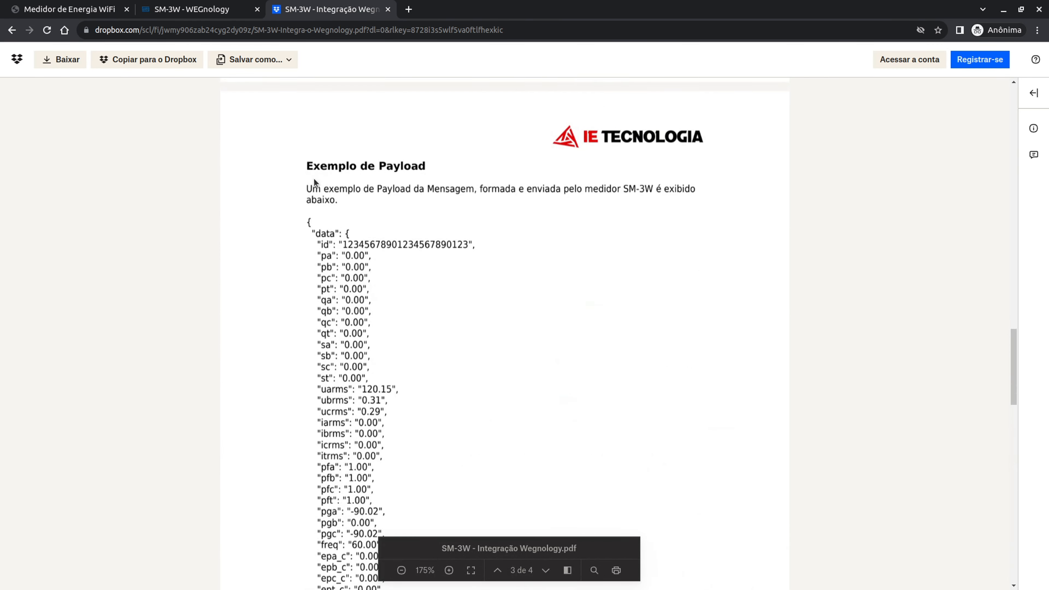
scroll(356, 335, down, 20)
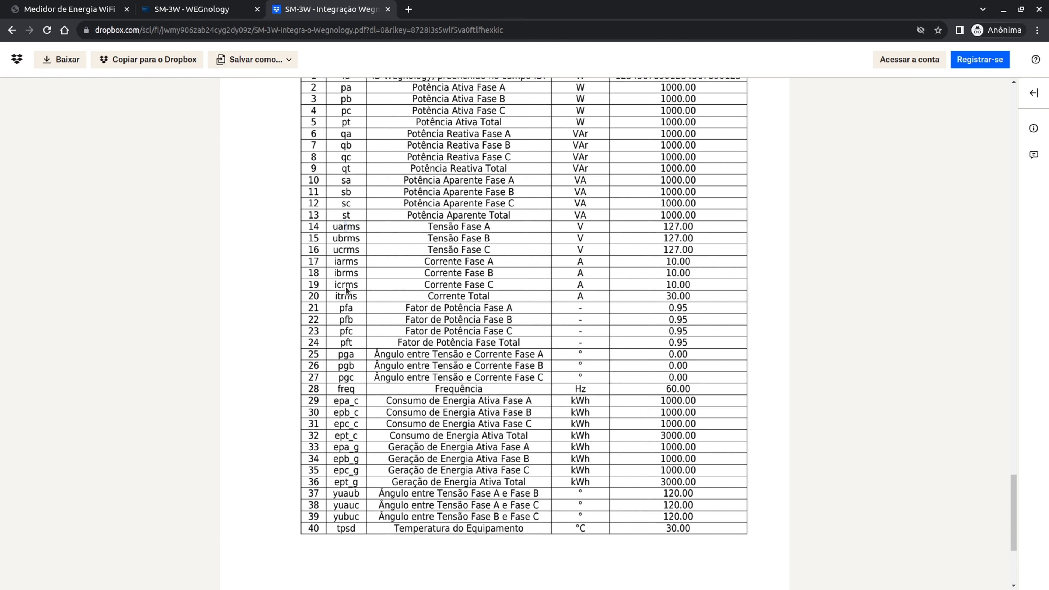
click(68, 8)
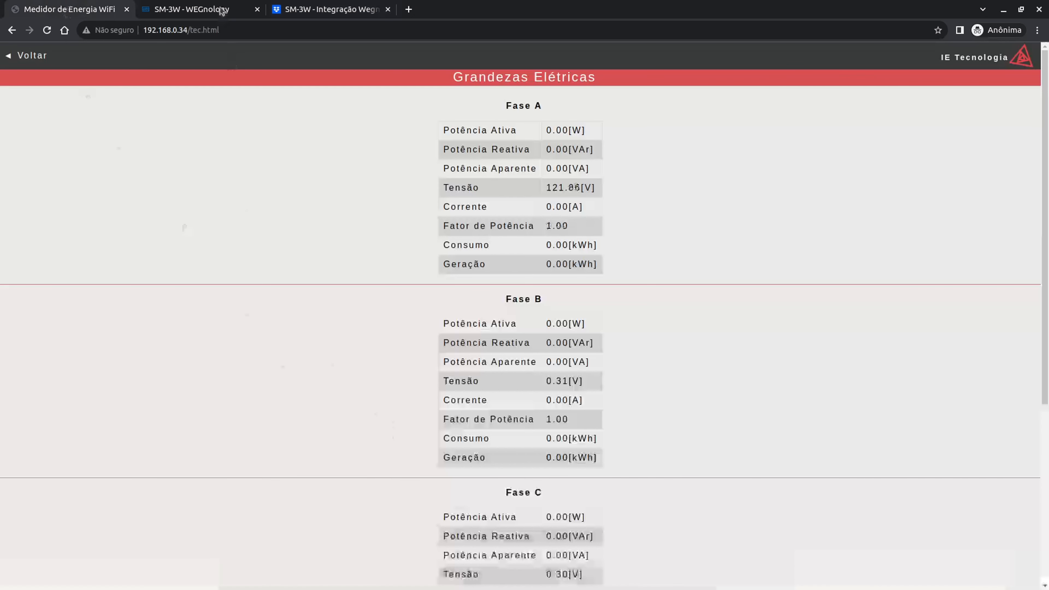
- Open the meter's Configurações form from the Sistema menu
click(25, 58)
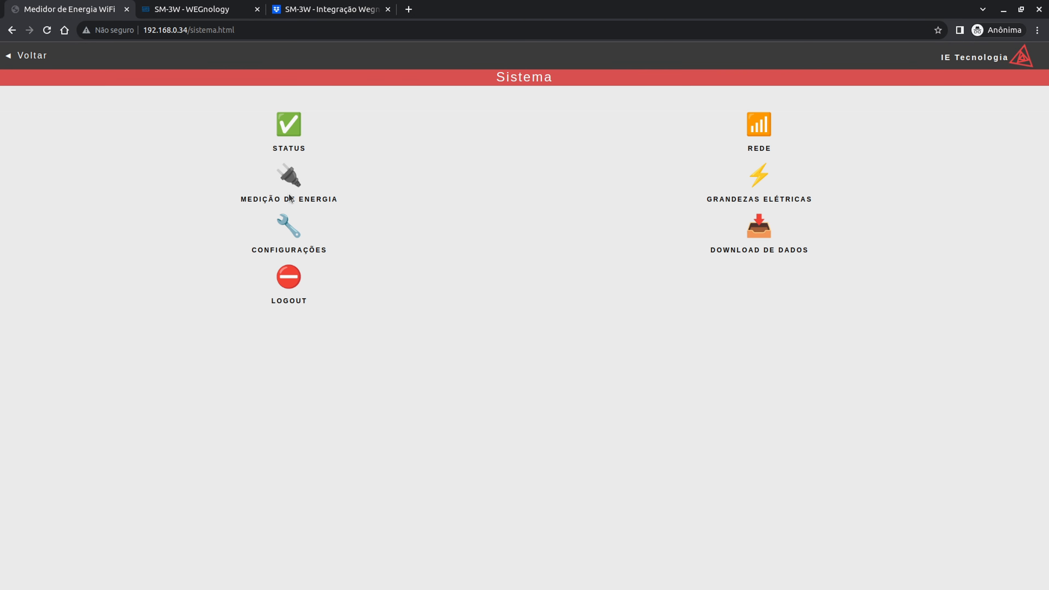
click(289, 234)
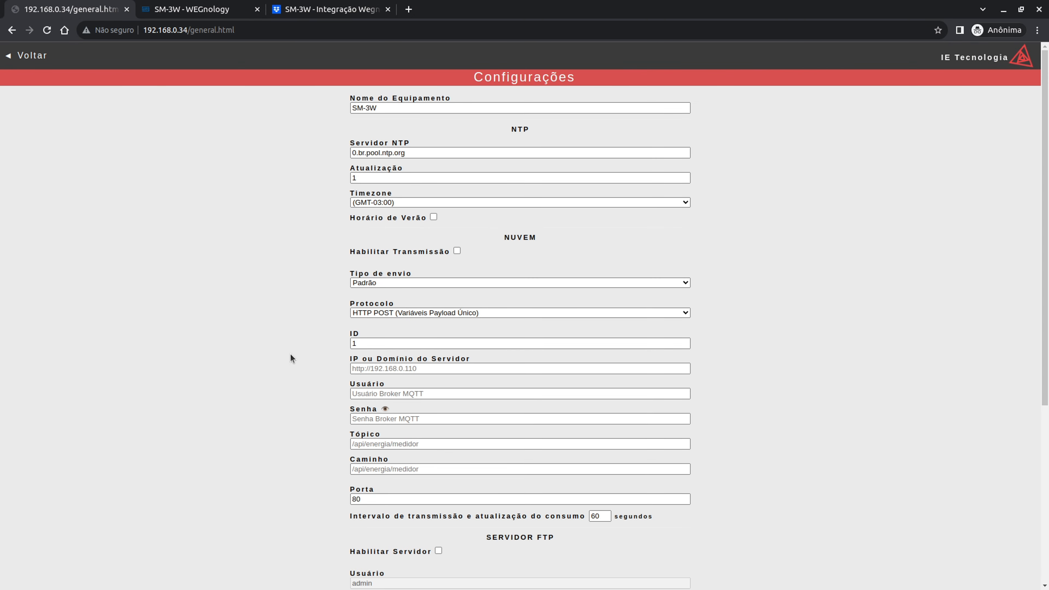
scroll(408, 255, down, 2)
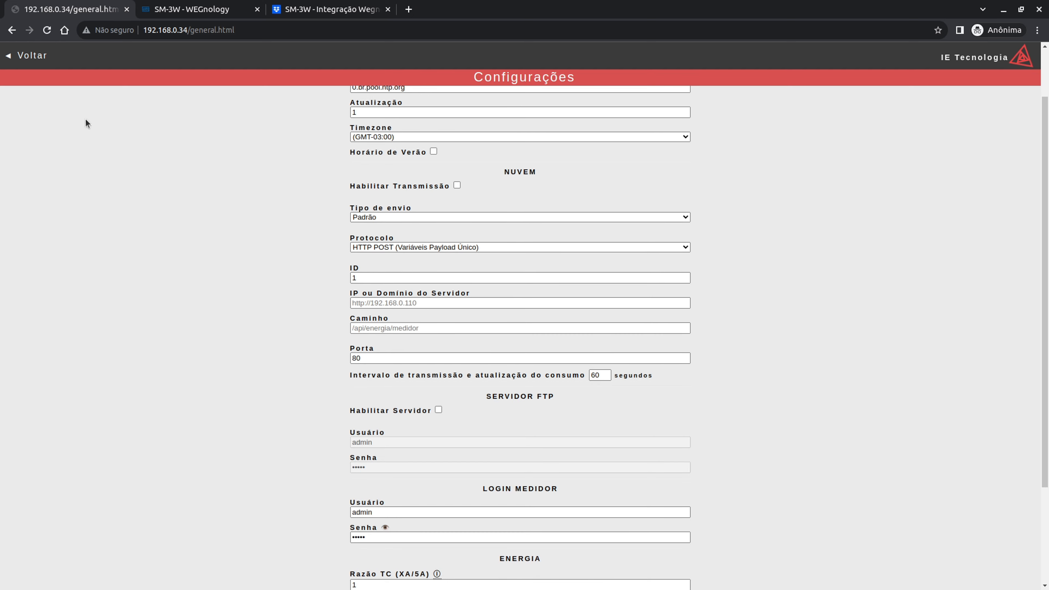
click(48, 58)
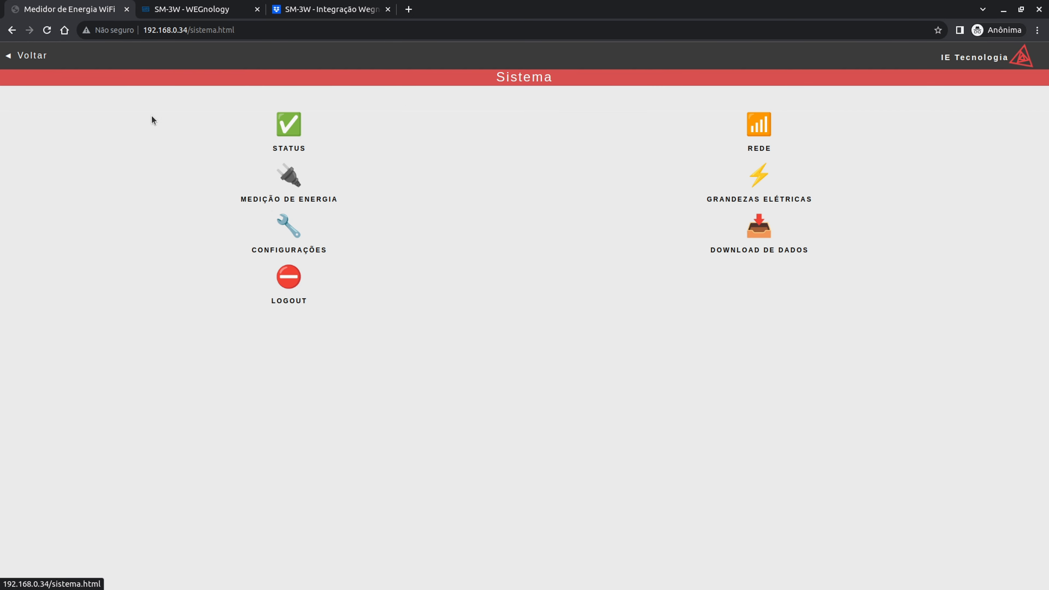
click(289, 225)
scroll(458, 270, down, 3)
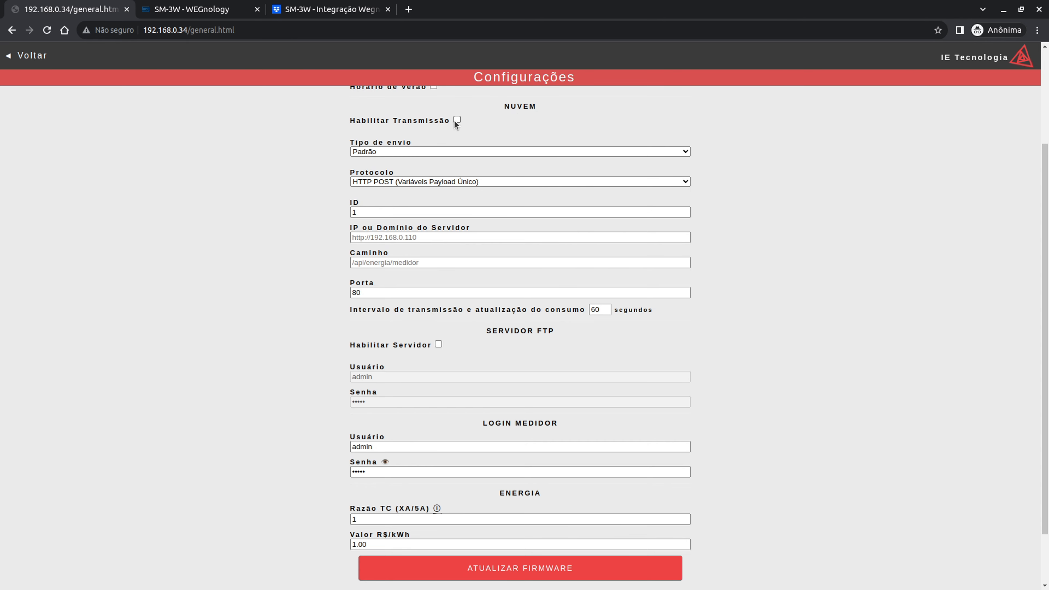
- Keep send type Padrão and set the transmission protocol to MQTT - WEGnology
click(377, 151)
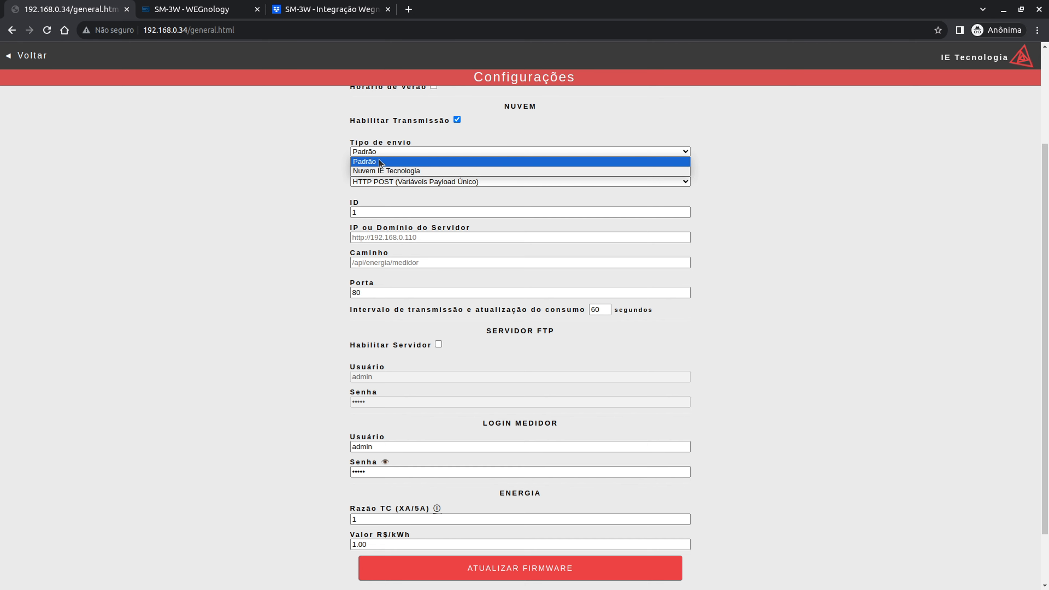
click(379, 162)
click(378, 181)
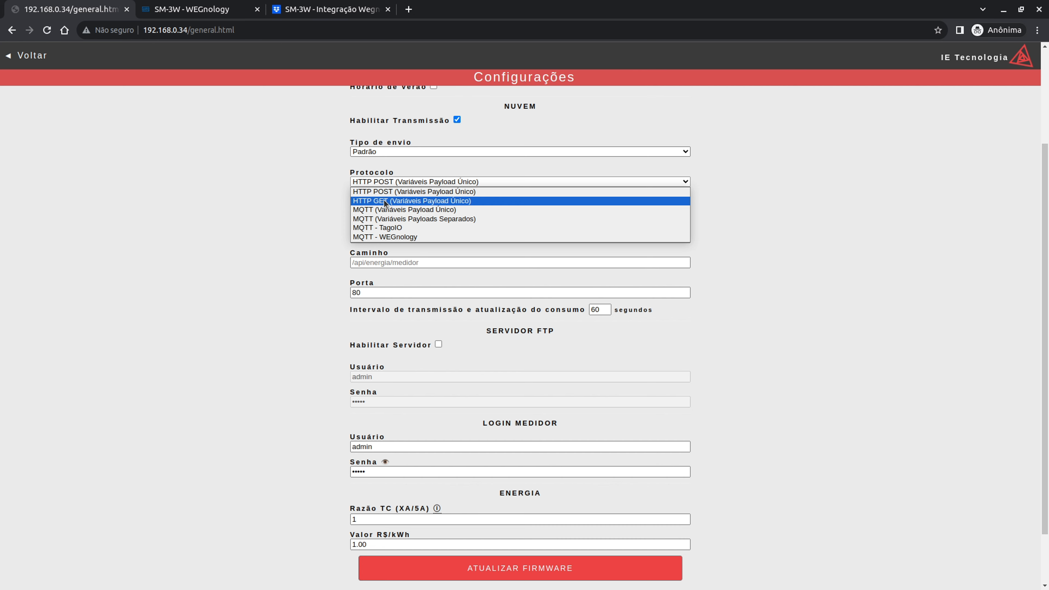
click(379, 237)
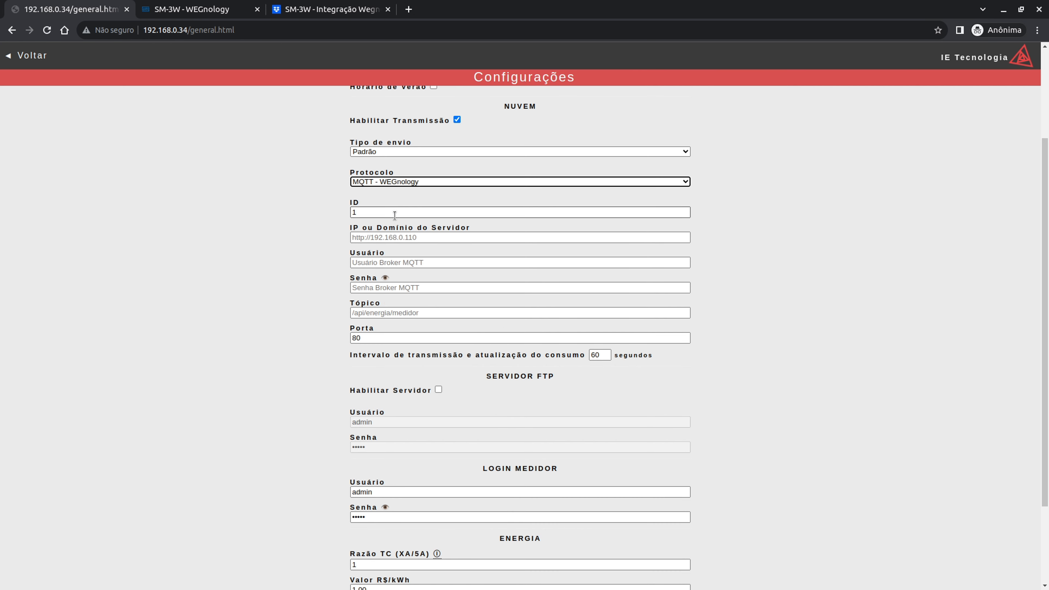
- Confirm the protocol, then copy the SM-3W device ID from the WEGnology devices list
key(Tab)
click(407, 212)
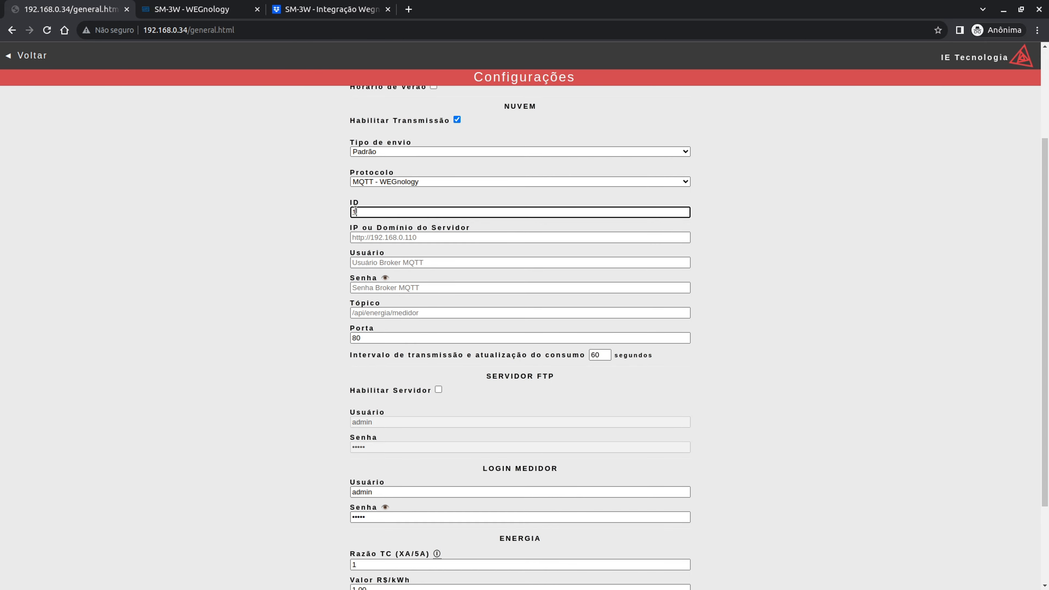
click(330, 9)
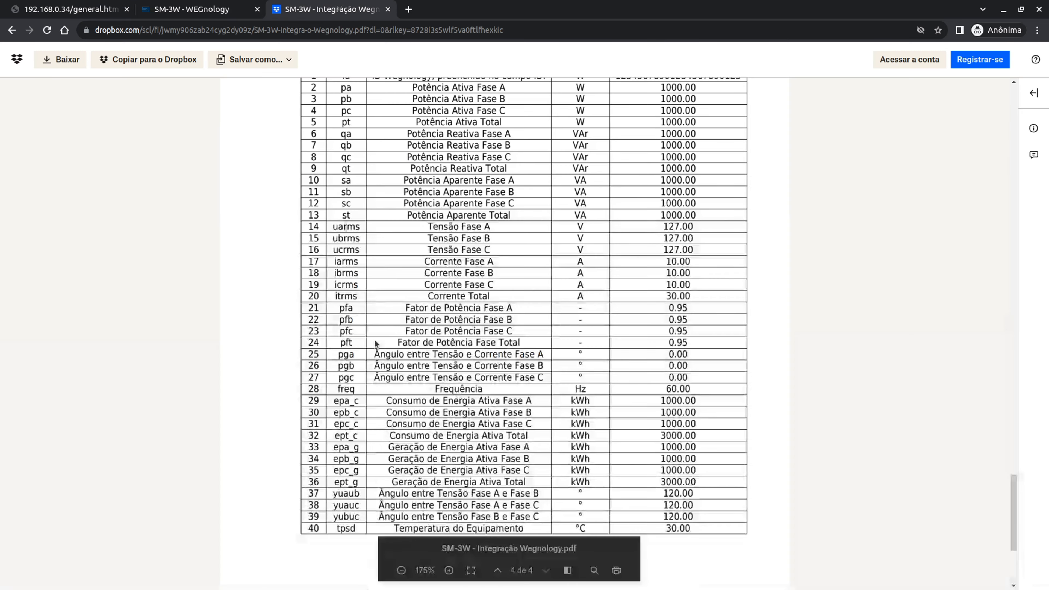
scroll(371, 341, up, 10)
scroll(372, 341, up, 15)
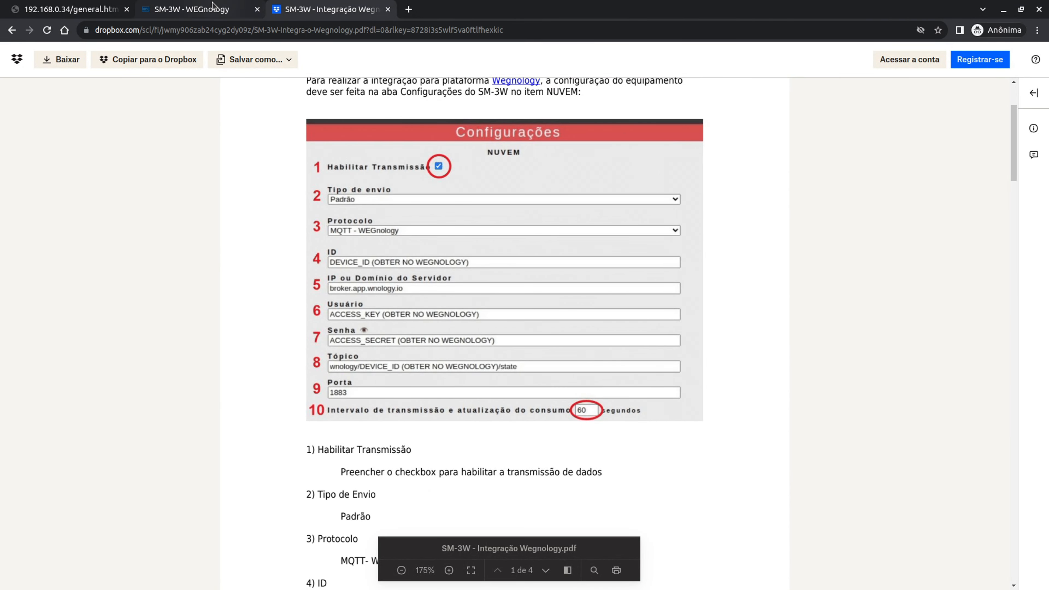
click(194, 9)
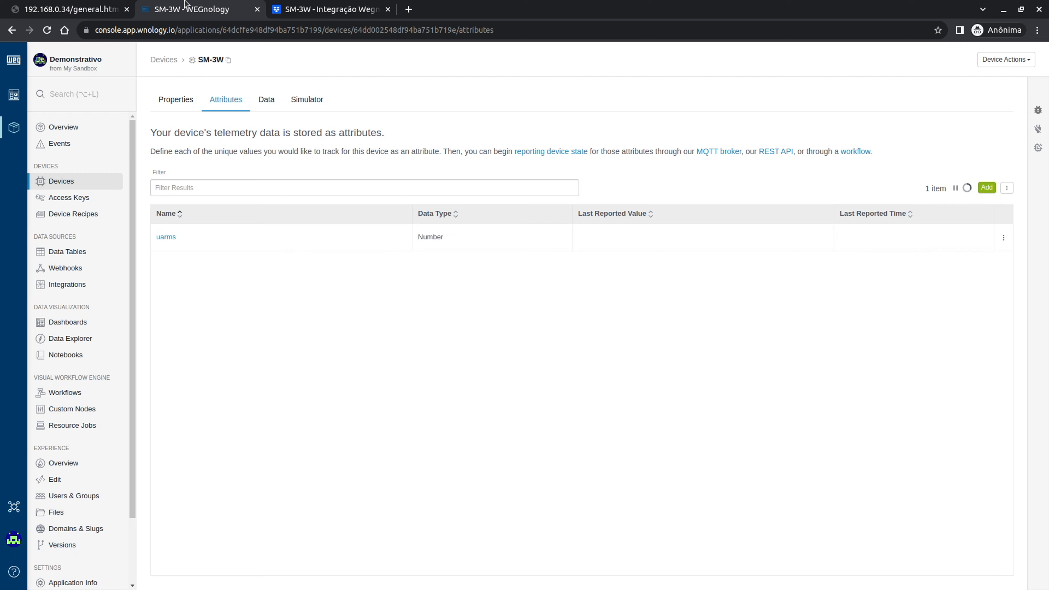
click(55, 183)
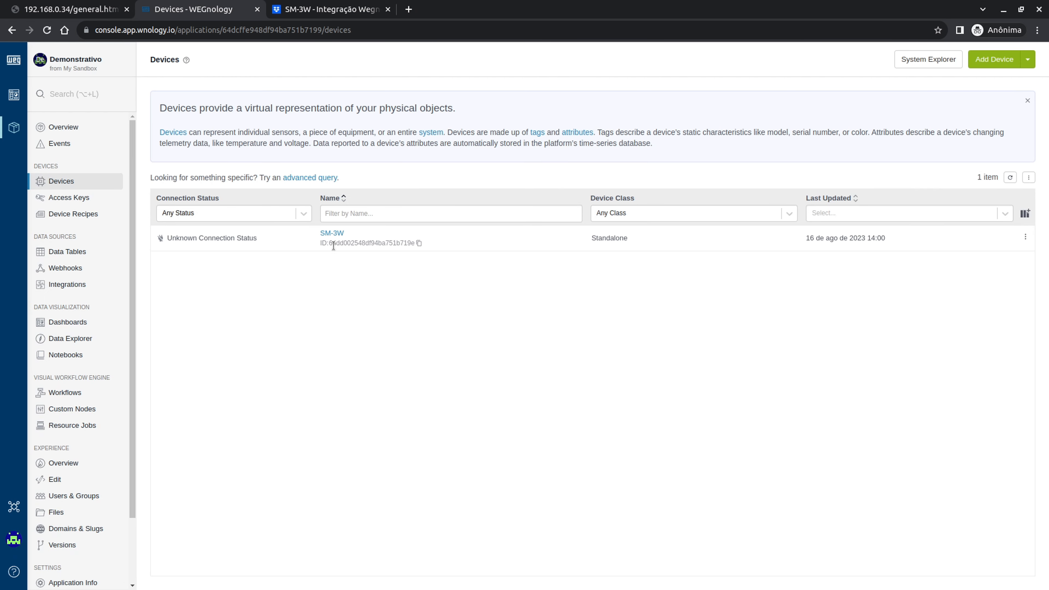
drag(330, 242, 421, 247)
key(ctrl+c)
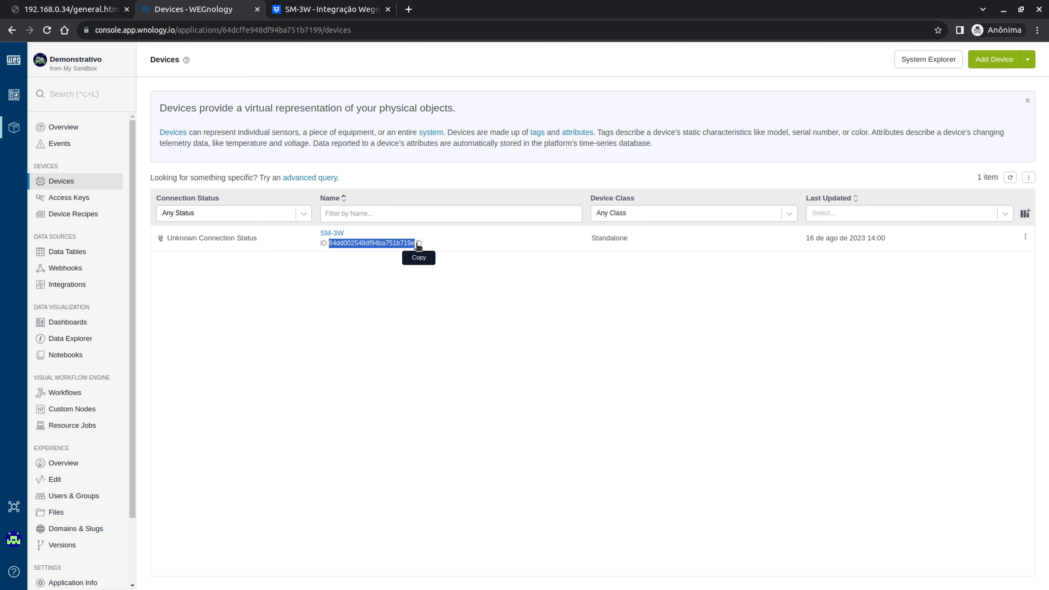
click(418, 245)
- Paste the SM-3W device ID into the meter's ID field, replacing the value 1
click(307, 8)
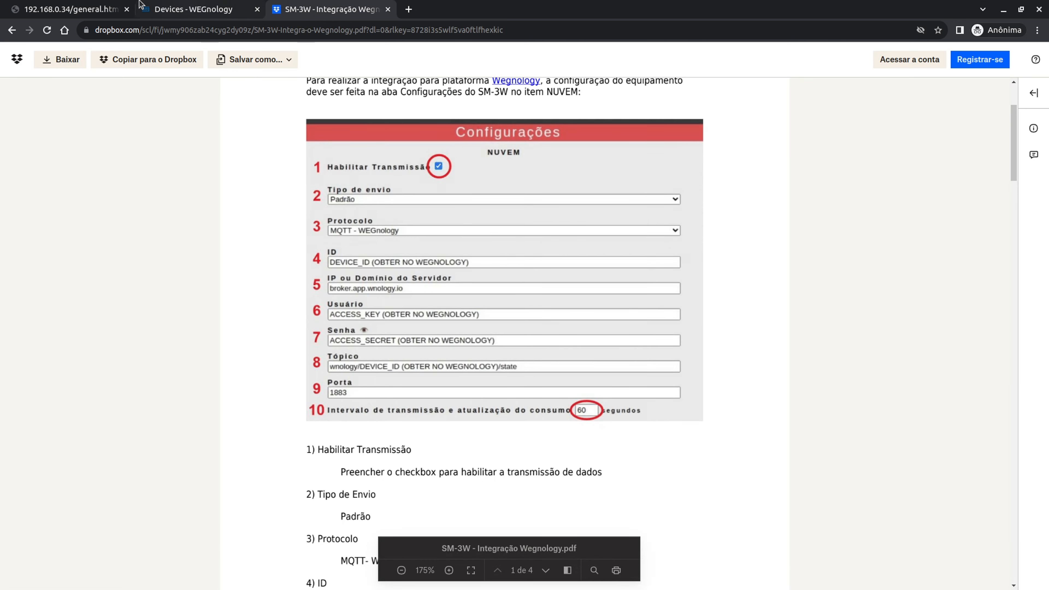
click(95, 7)
click(376, 238)
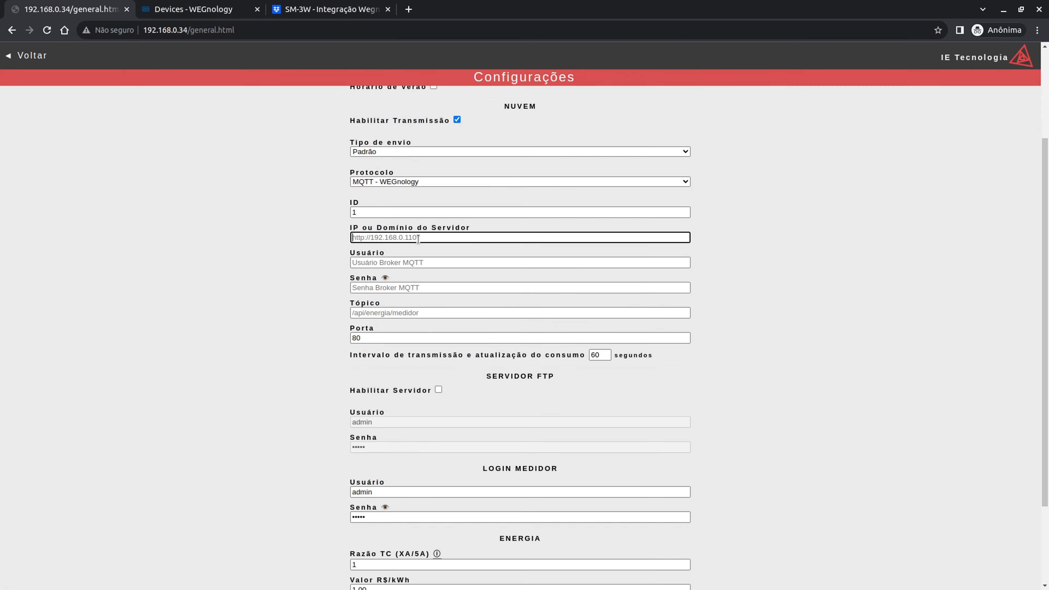
click(378, 207)
key(ctrl+a)
key(ctrl+v)
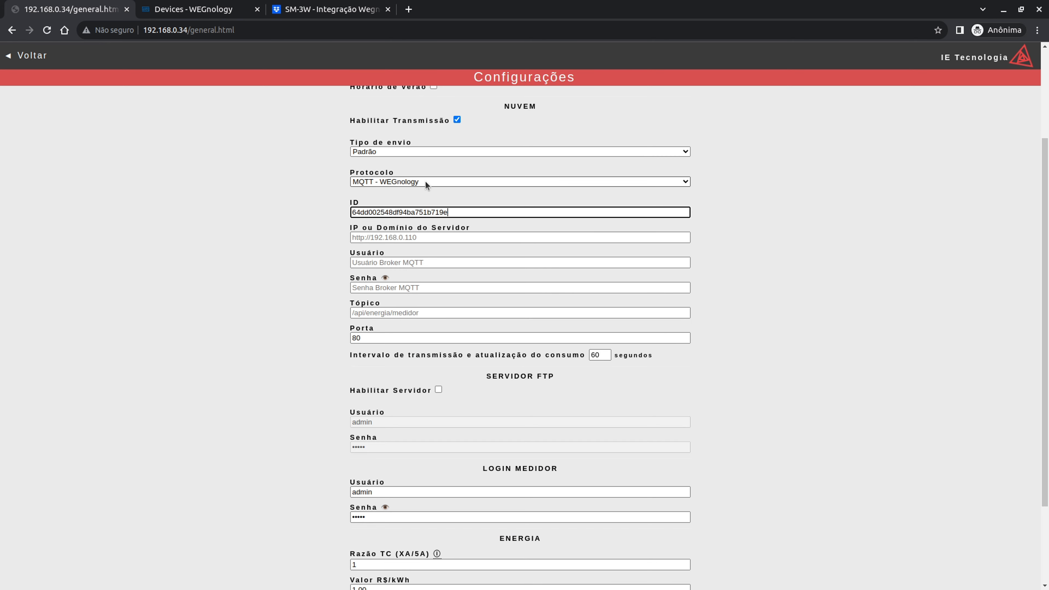
click(401, 240)
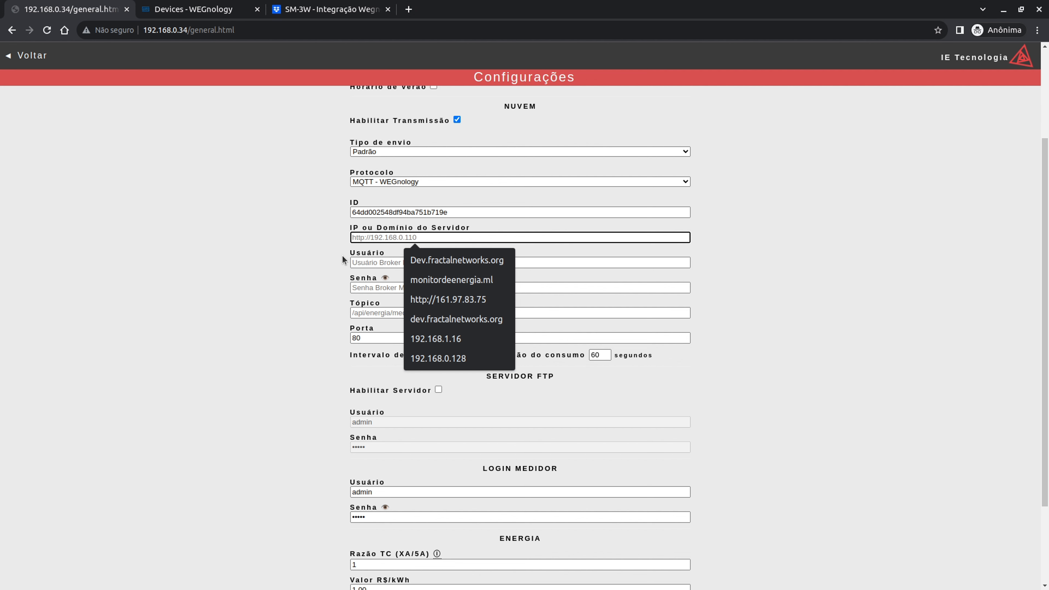
click(275, 10)
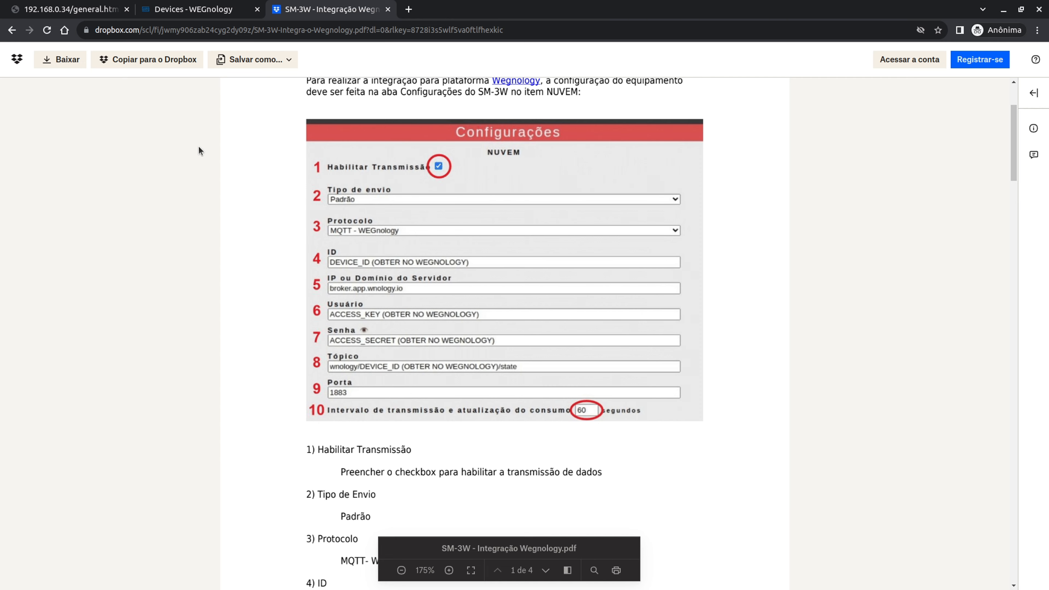
- Open the MQTT Protocol overview page in the WEGnology documentation
click(199, 4)
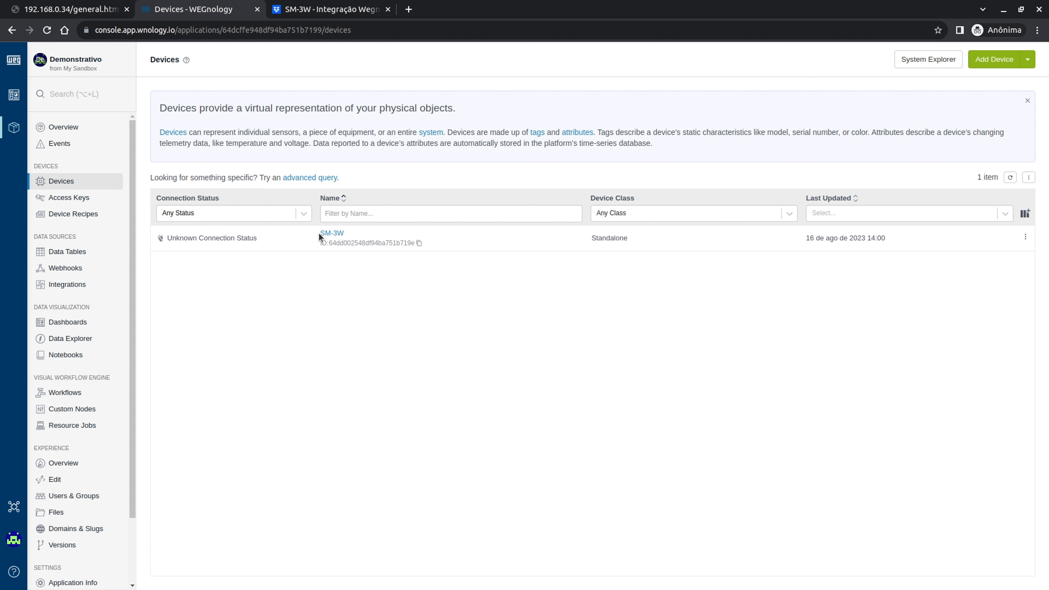
click(14, 574)
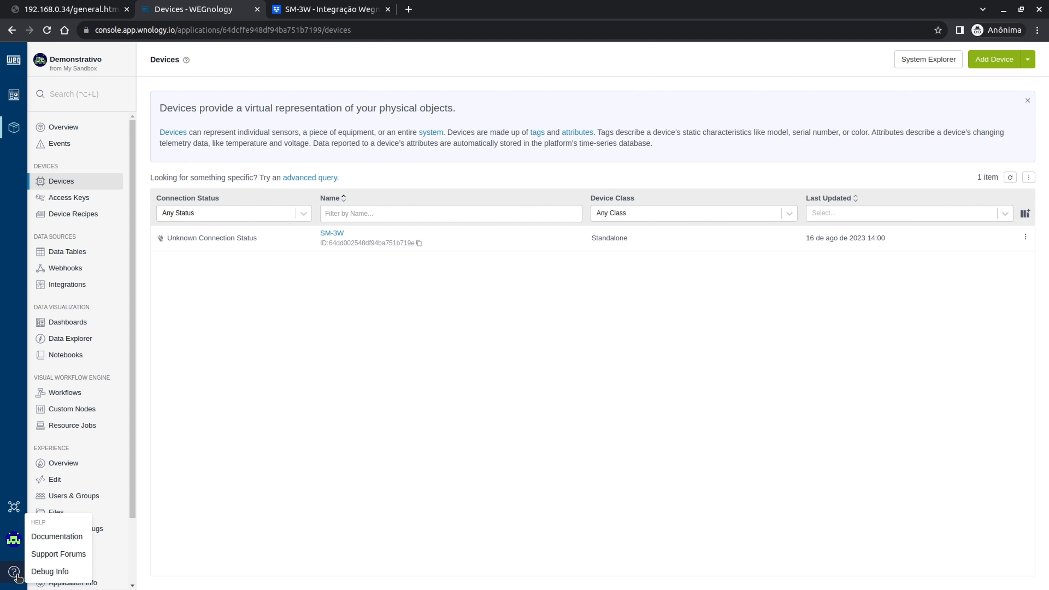
click(54, 544)
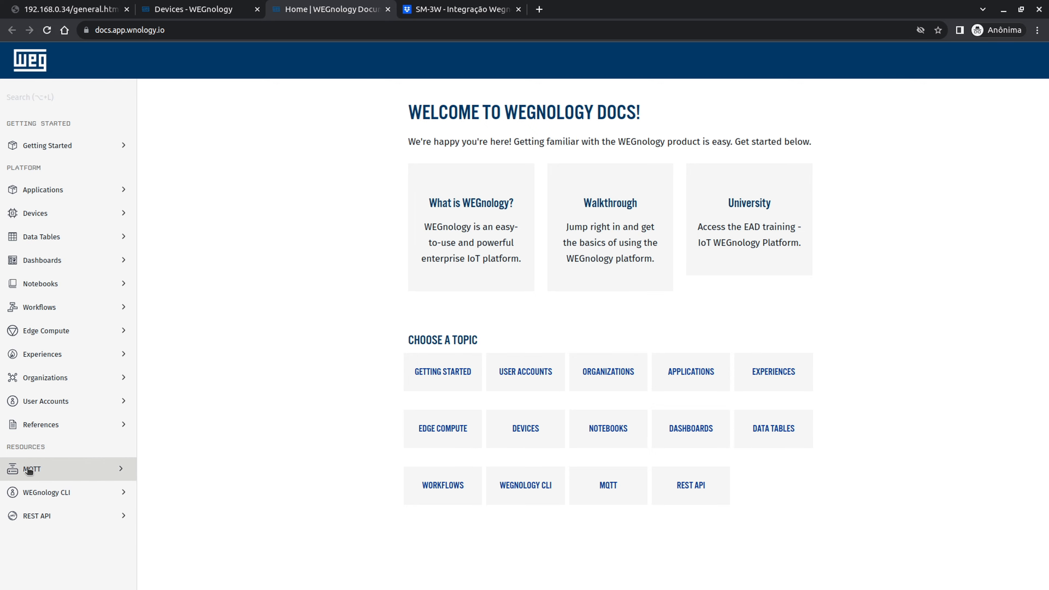
click(41, 474)
click(37, 490)
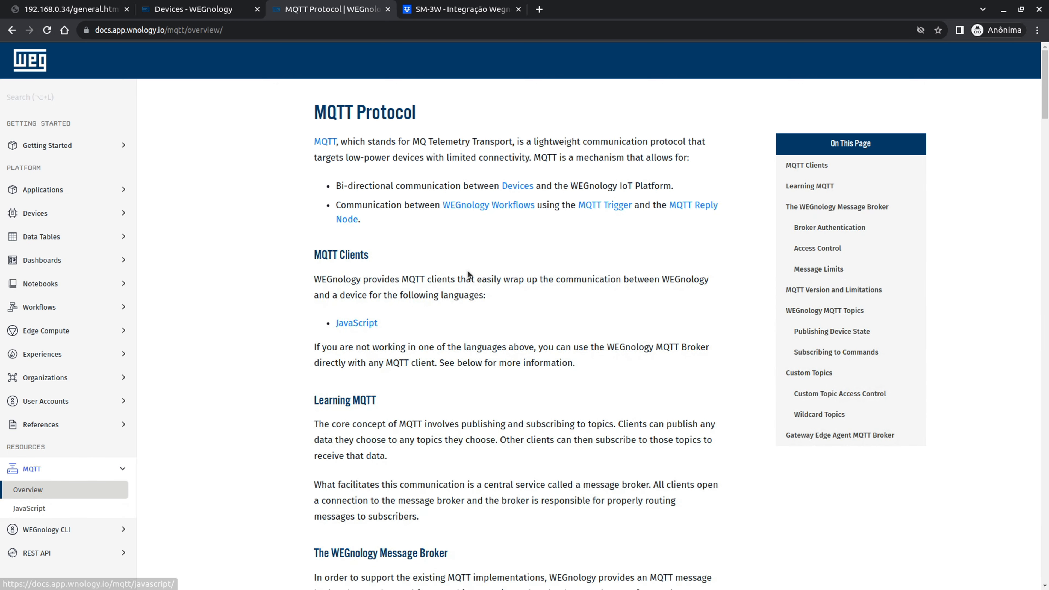
- Copy the broker host broker.app.wnology.io into the meter's server address field
scroll(473, 260, down, 5)
scroll(473, 260, down, 1)
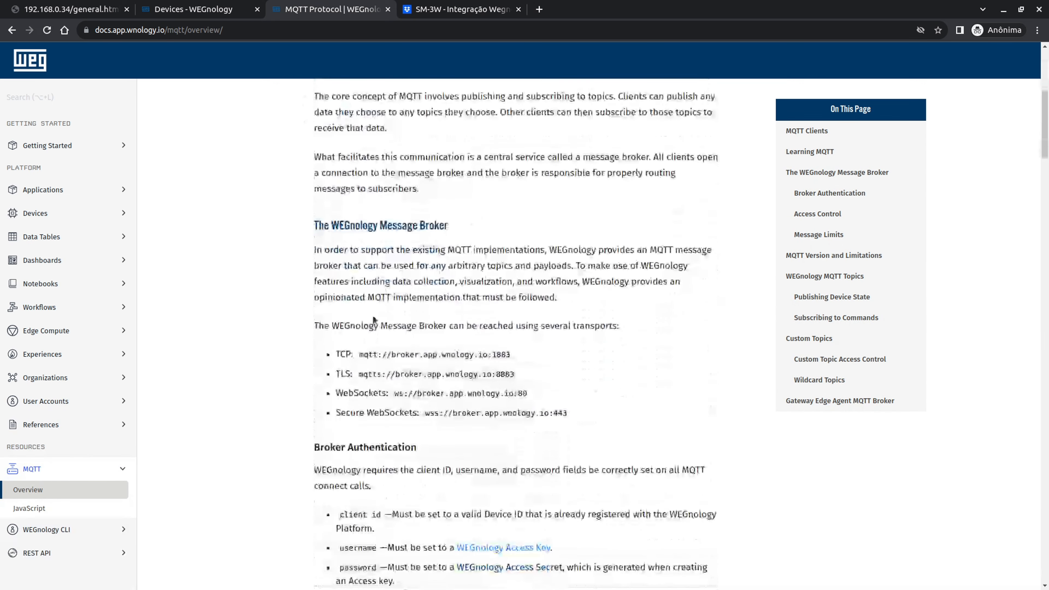
drag(358, 354, 506, 356)
click(429, 351)
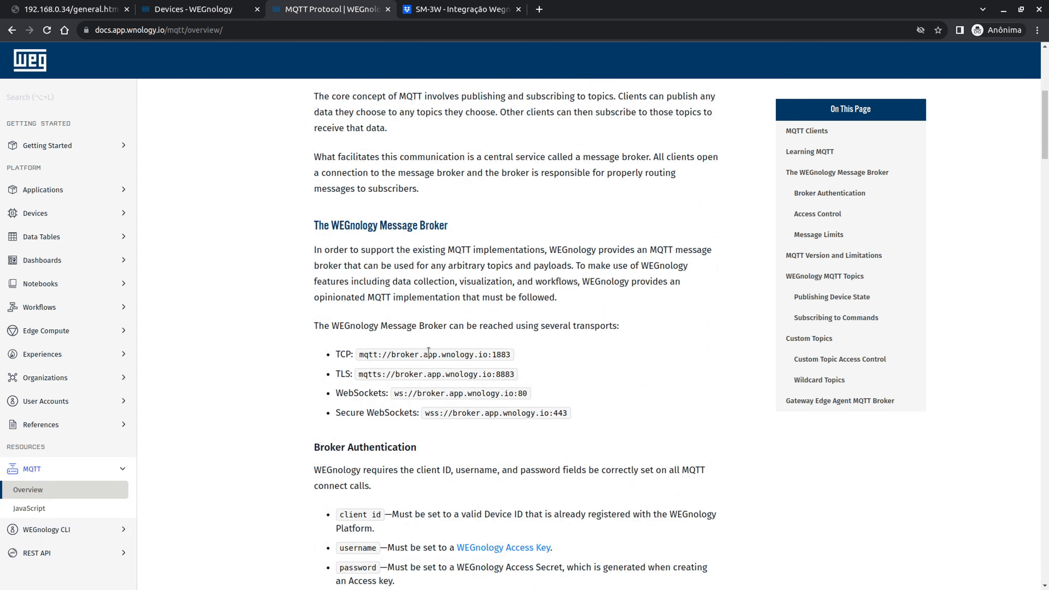
drag(392, 351, 487, 359)
key(ctrl+c)
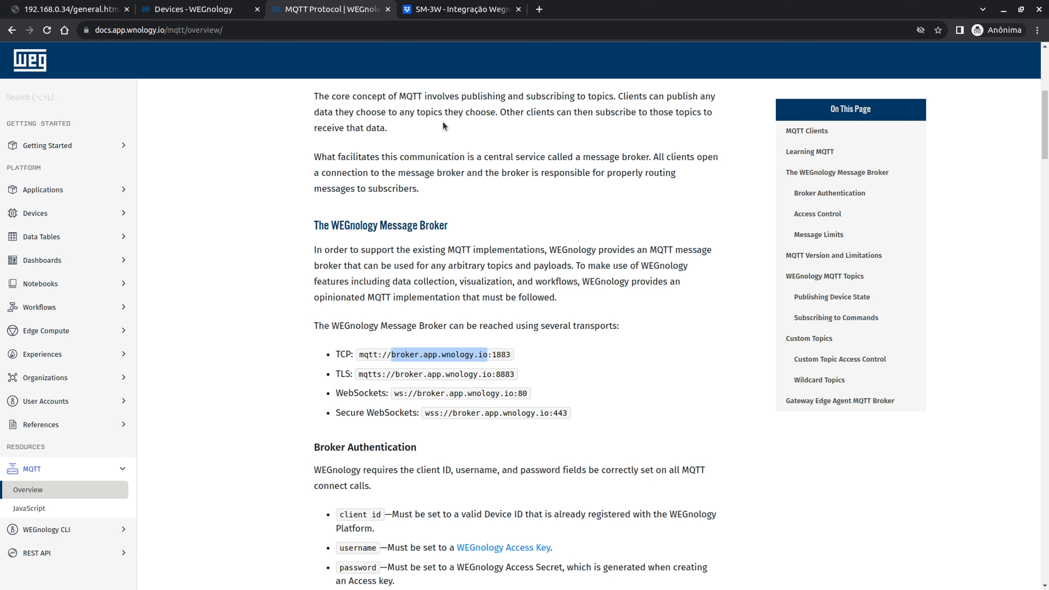
click(45, 4)
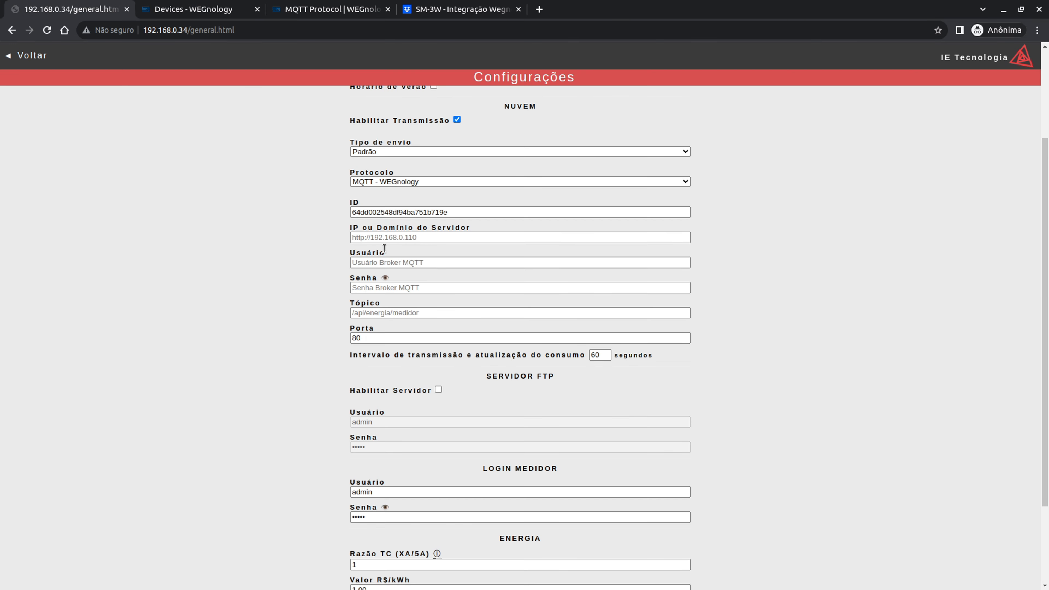
click(386, 237)
key(ctrl+v)
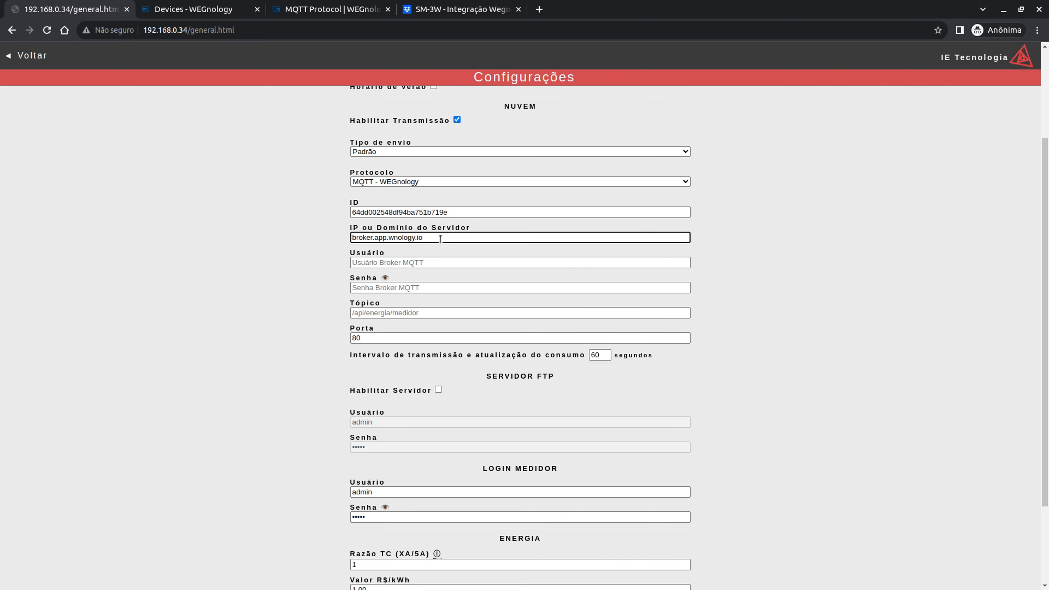
click(459, 9)
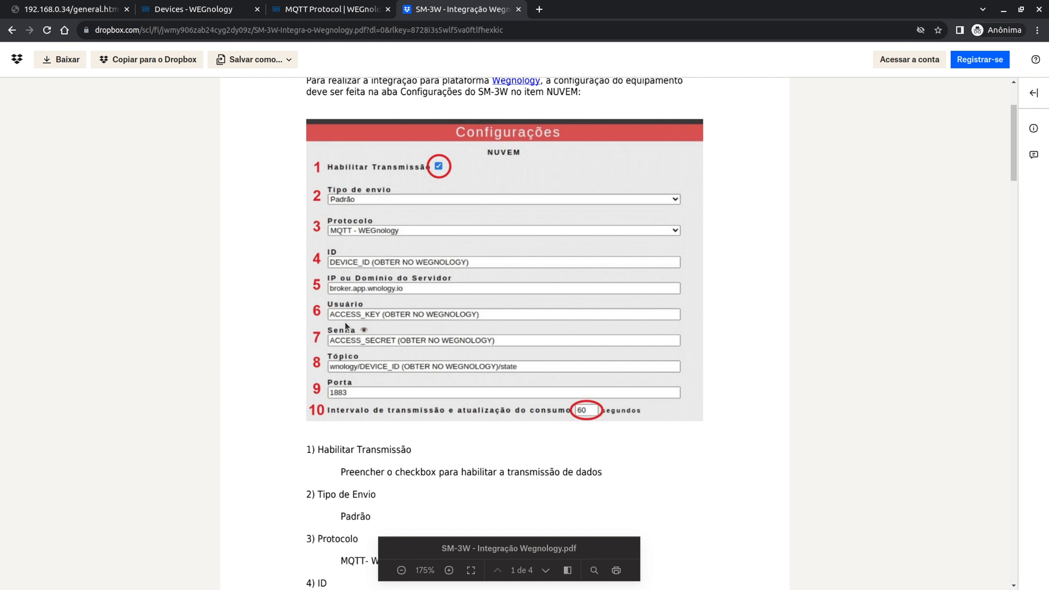
- Start a new access key from the WEGnology Access Keys page
click(196, 5)
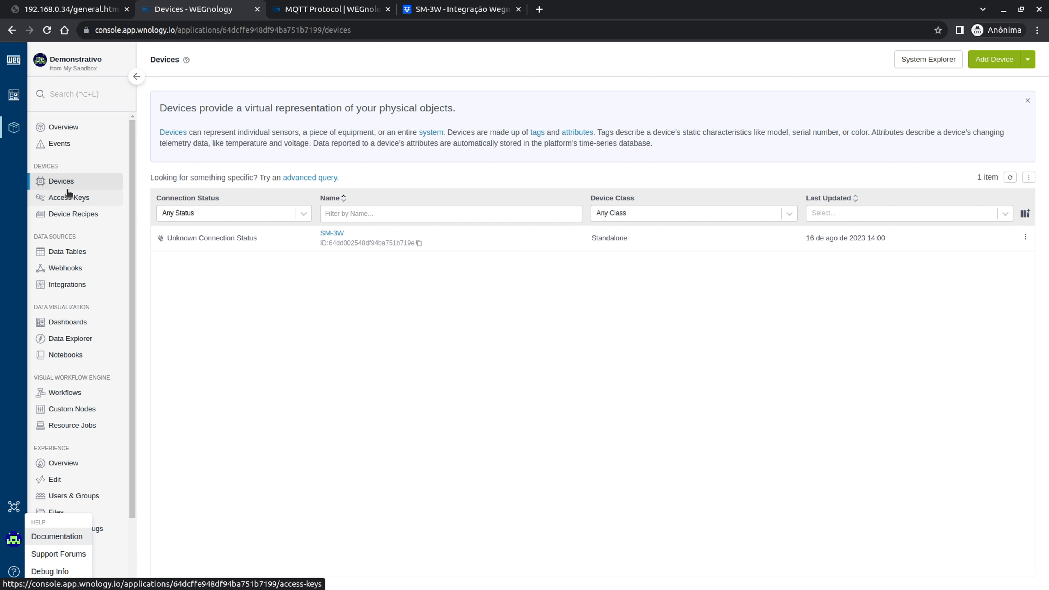
click(68, 198)
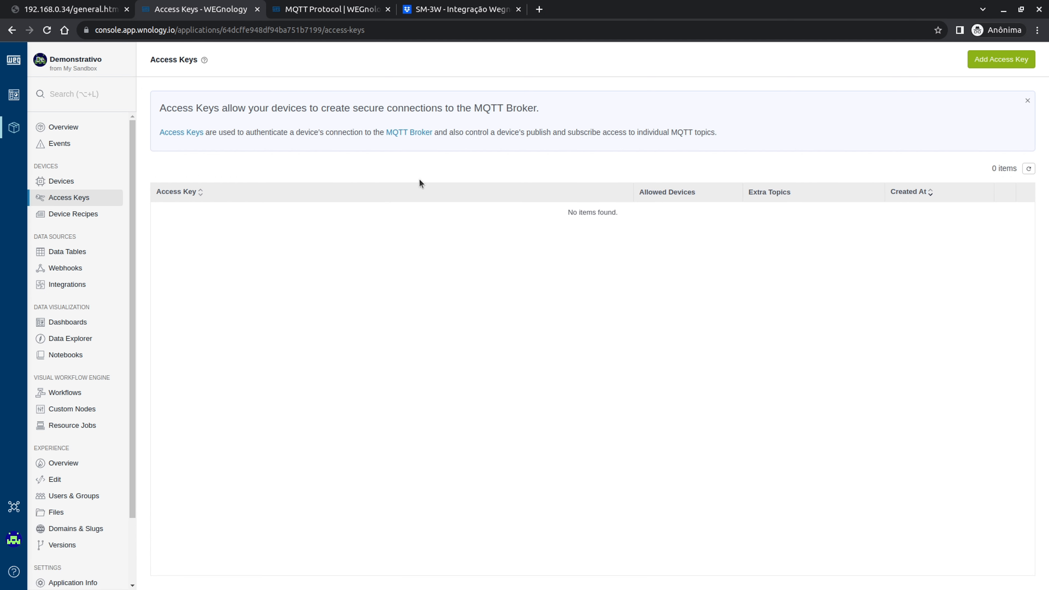
click(1010, 62)
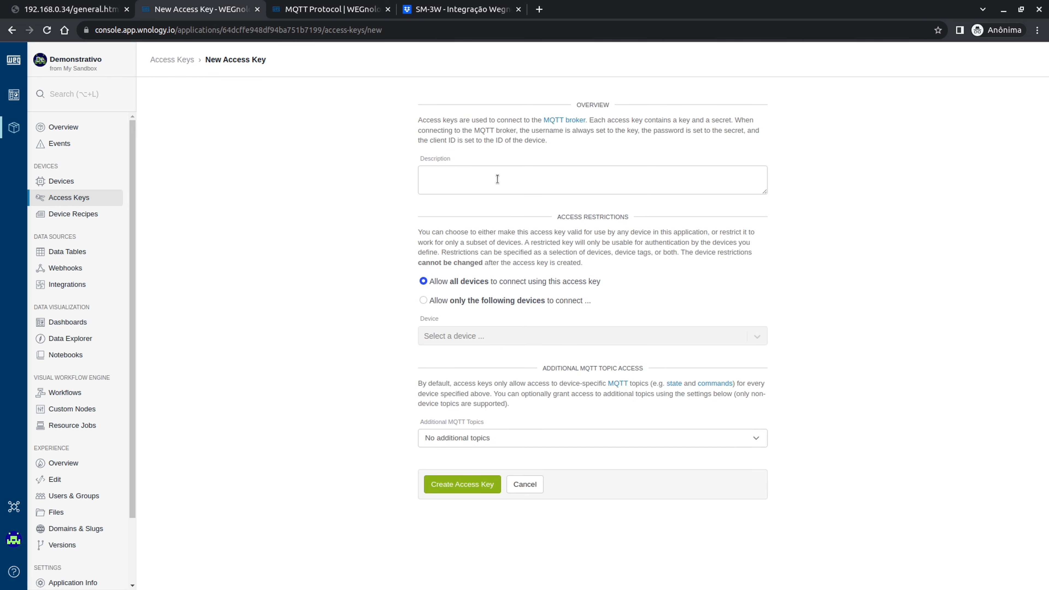
- Create the key with 'Allow all devices' and 'No additional topics'
click(497, 178)
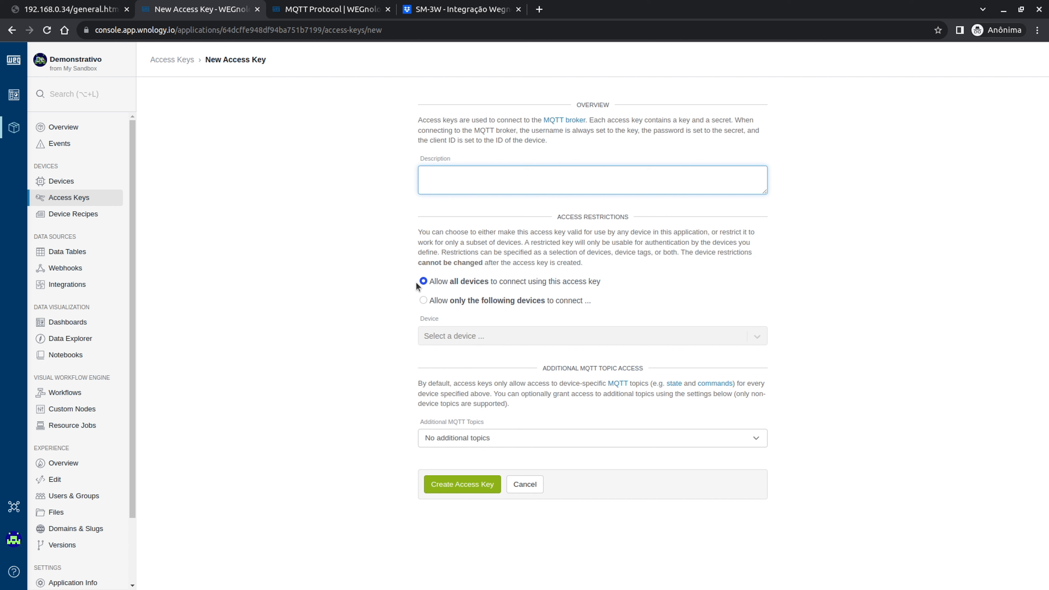
drag(448, 284, 489, 287)
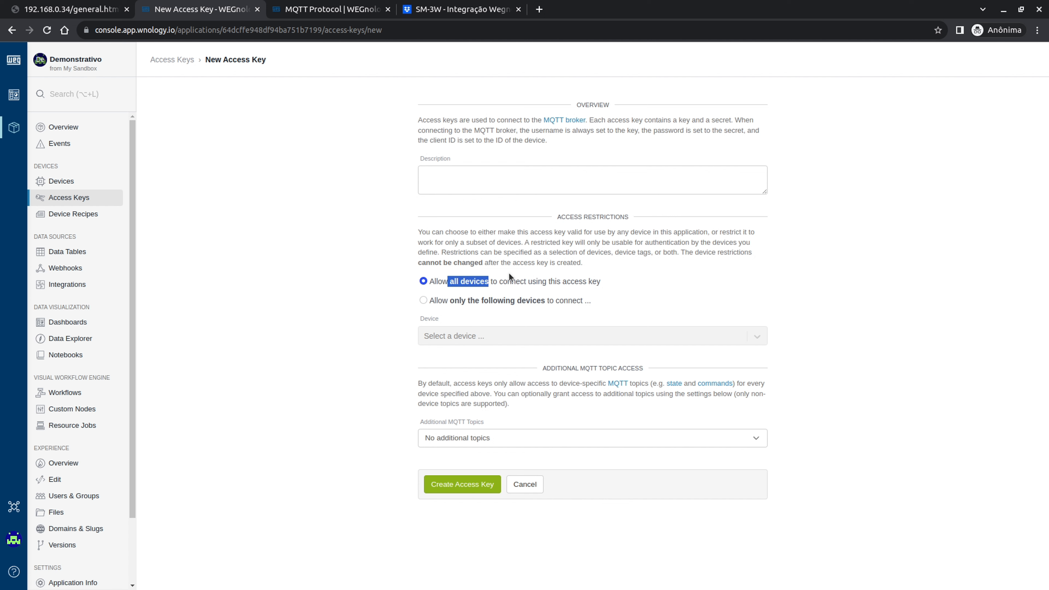
click(429, 301)
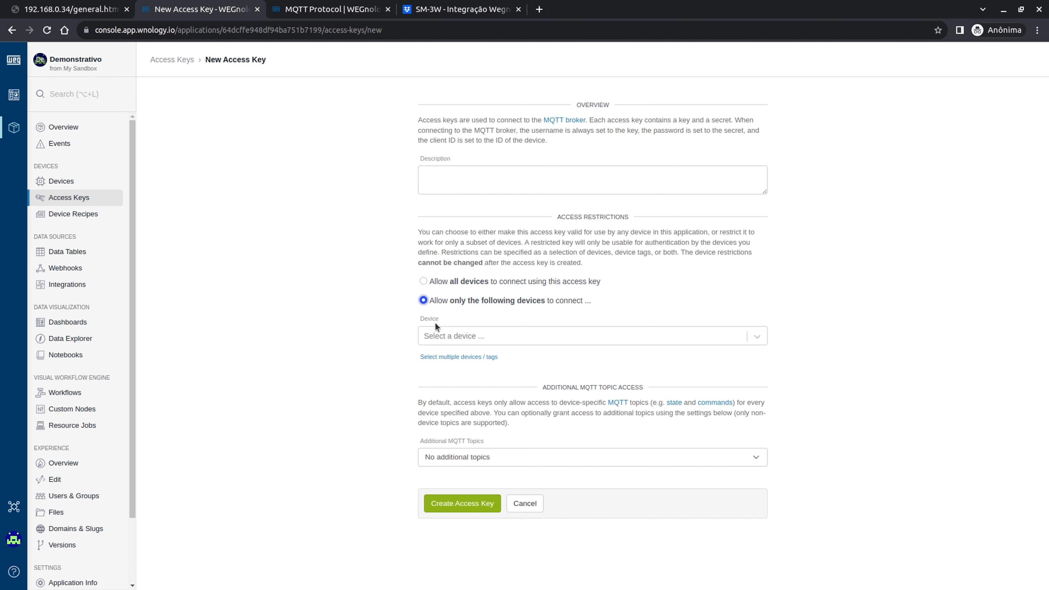
click(457, 335)
click(380, 325)
click(423, 281)
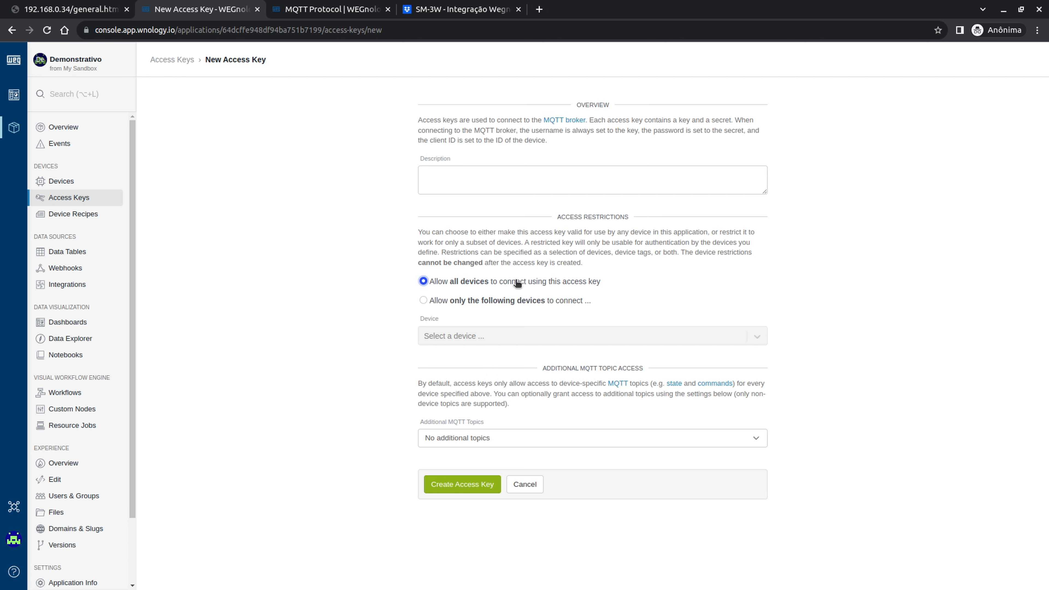
click(491, 442)
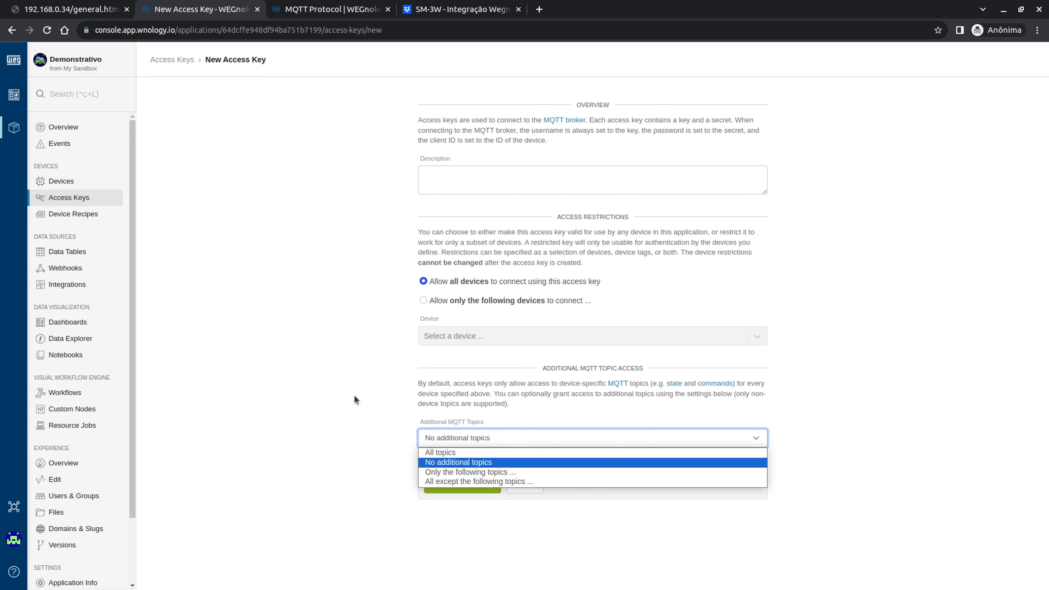
click(354, 395)
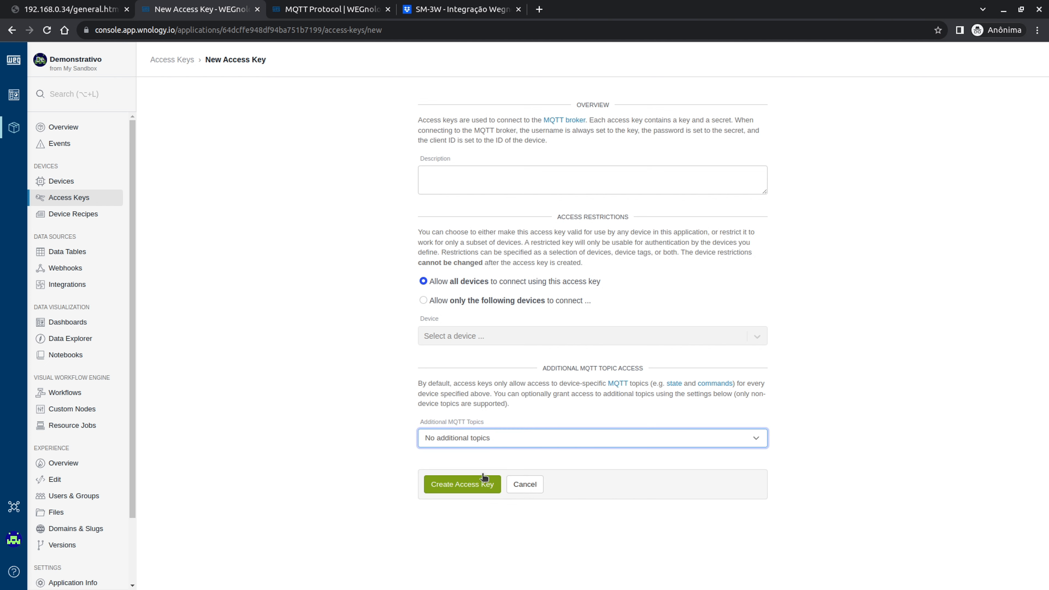
click(477, 487)
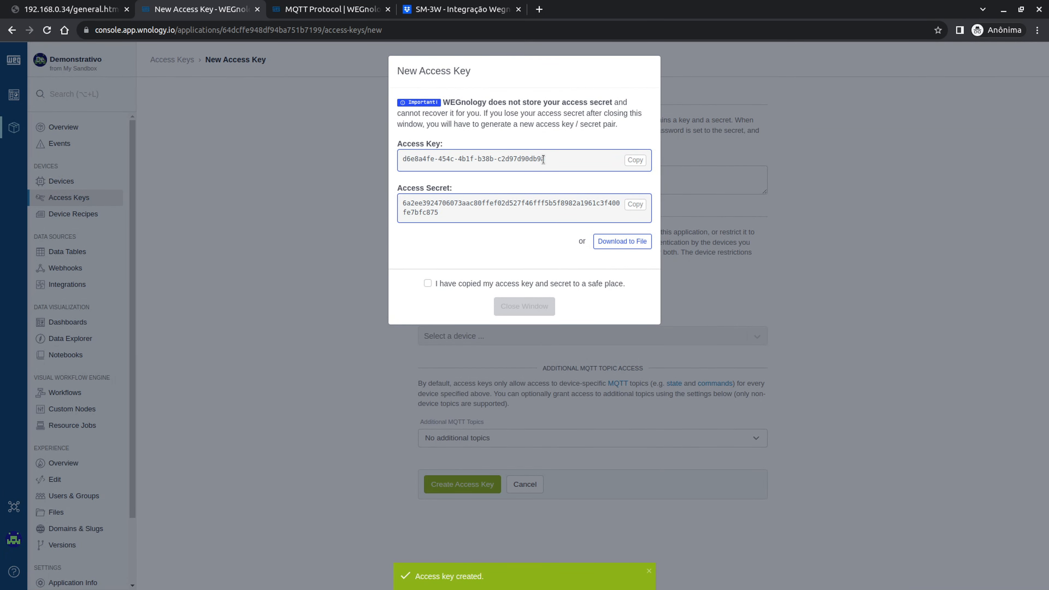
- Paste the new access key into the meter's MQTT Usuário field
drag(550, 159, 385, 143)
click(525, 176)
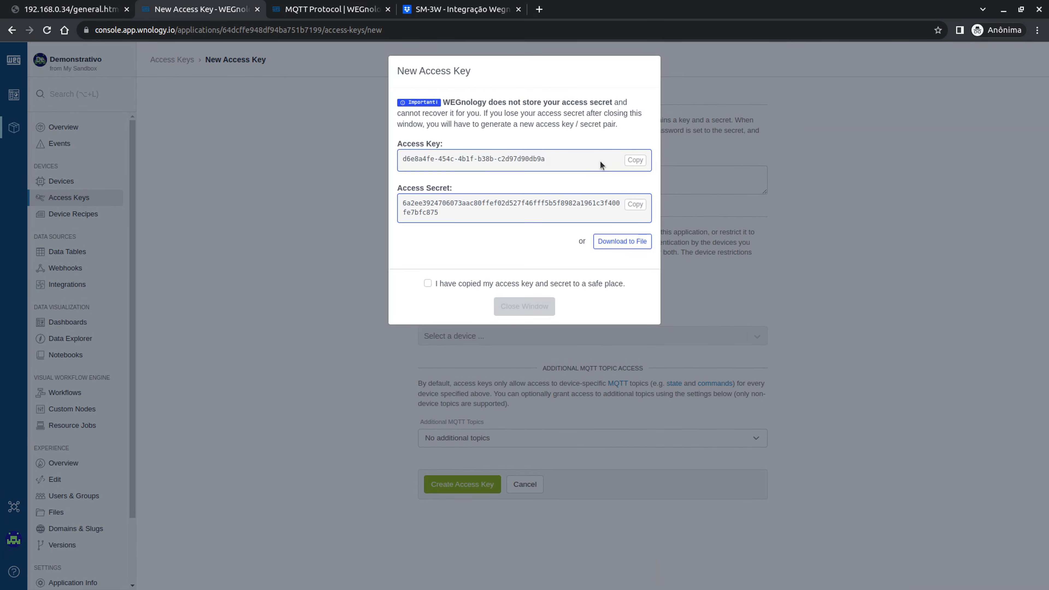
click(635, 160)
click(84, 5)
click(395, 263)
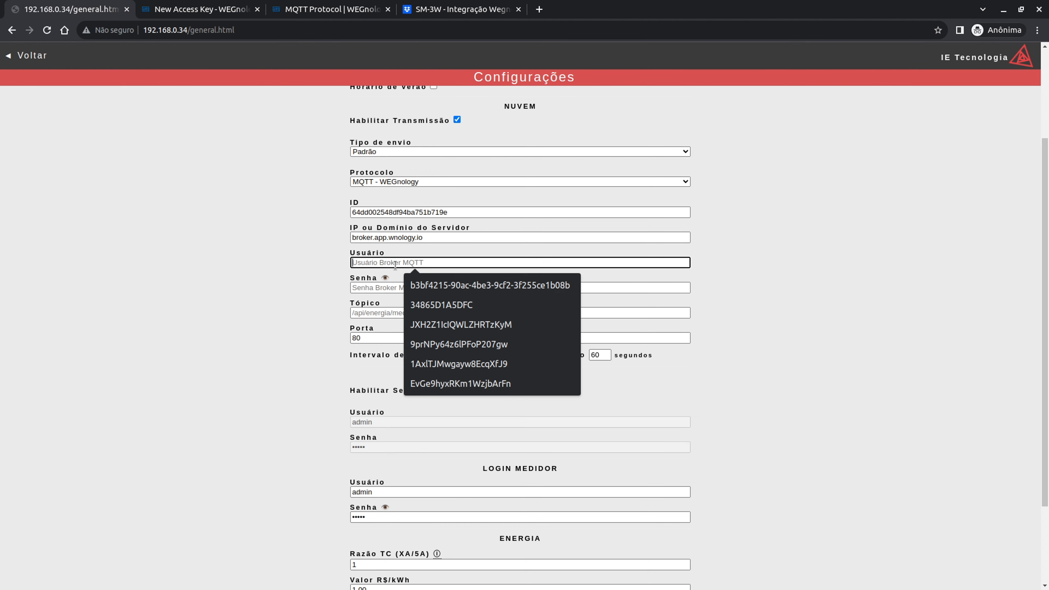
key(ctrl+v)
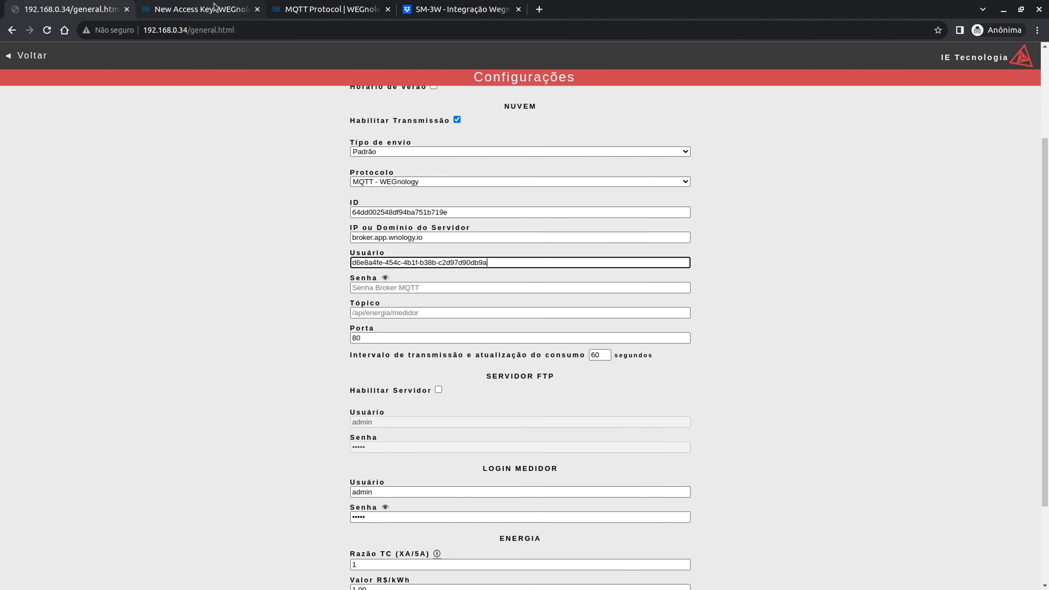
- Copy the access secret and tick the confirmation that key and secret were saved
click(214, 6)
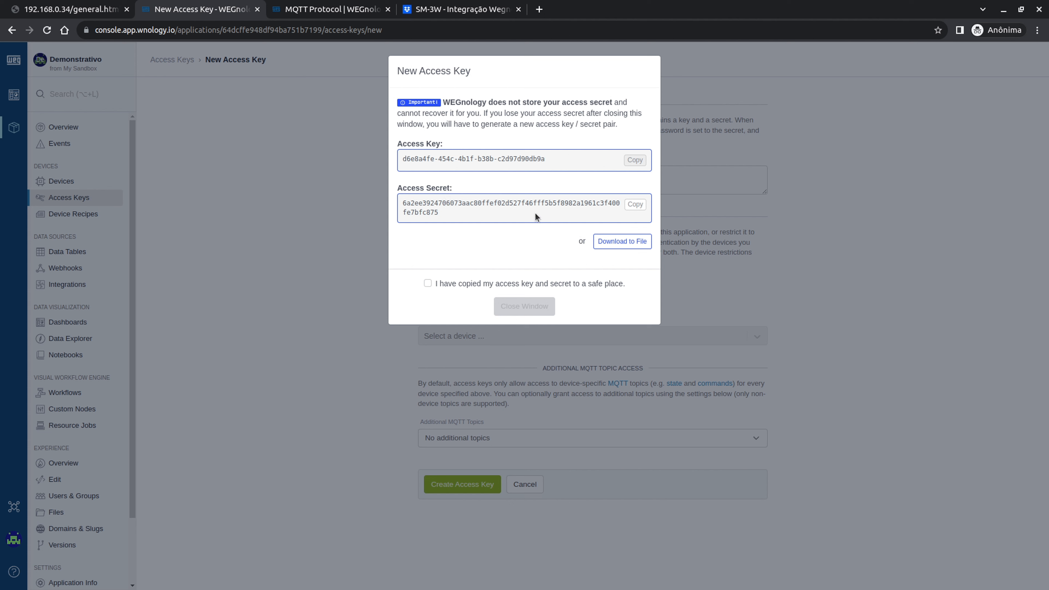
drag(434, 110, 592, 114)
click(613, 127)
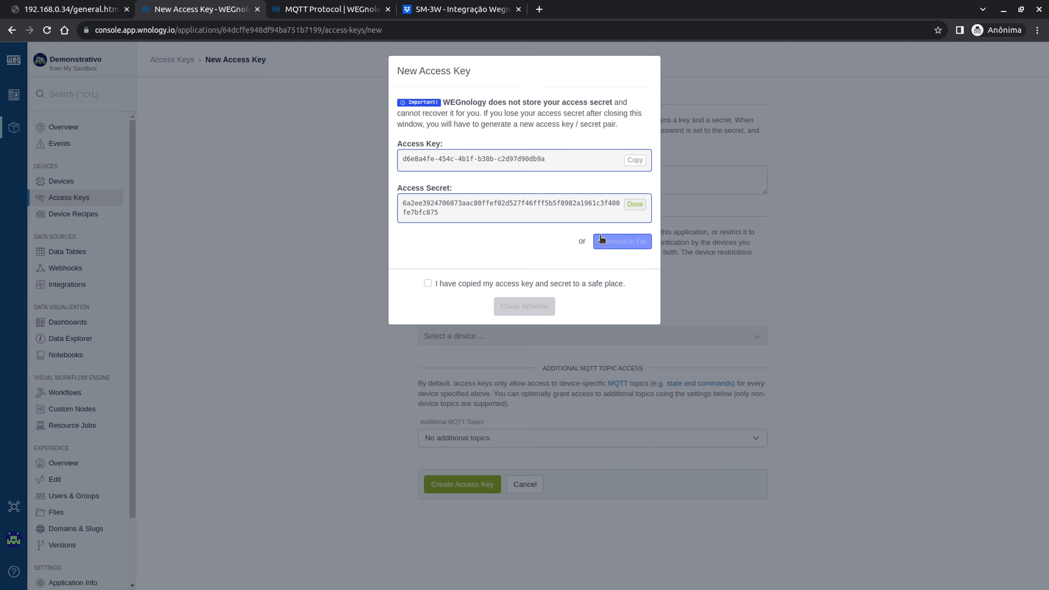
click(621, 241)
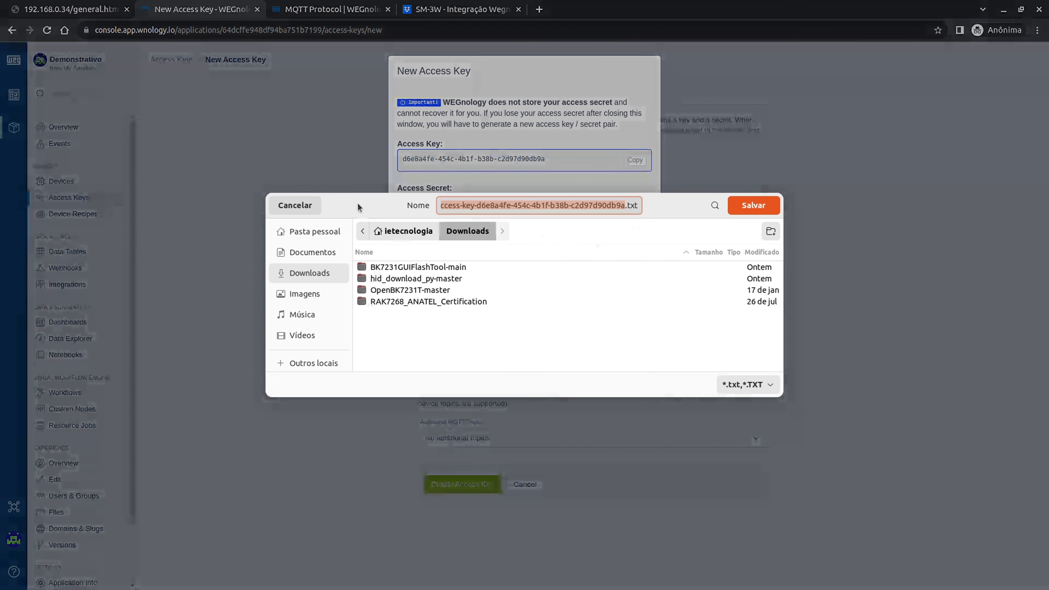
click(296, 209)
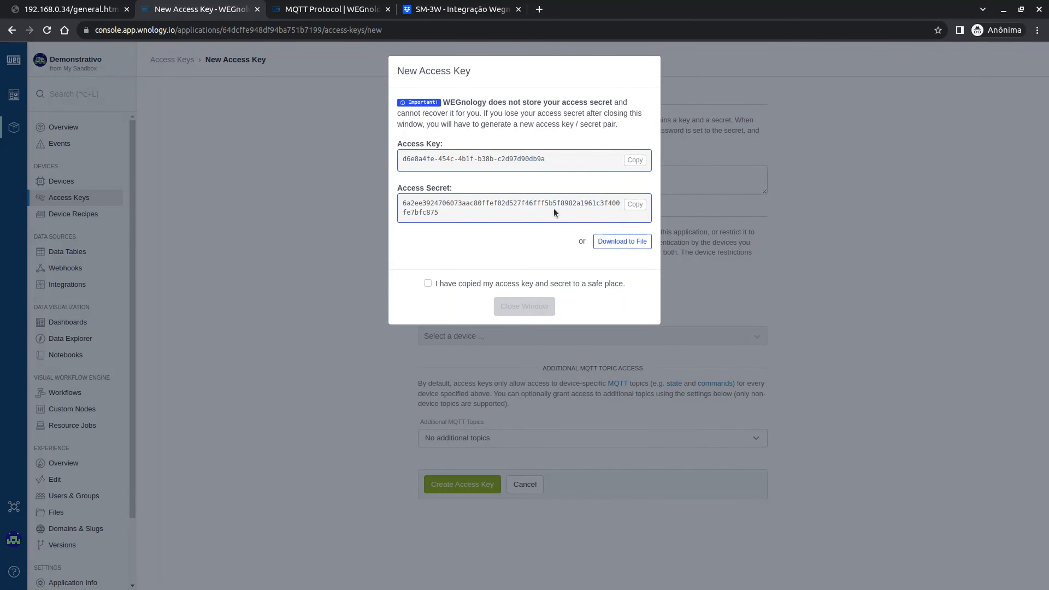
click(634, 205)
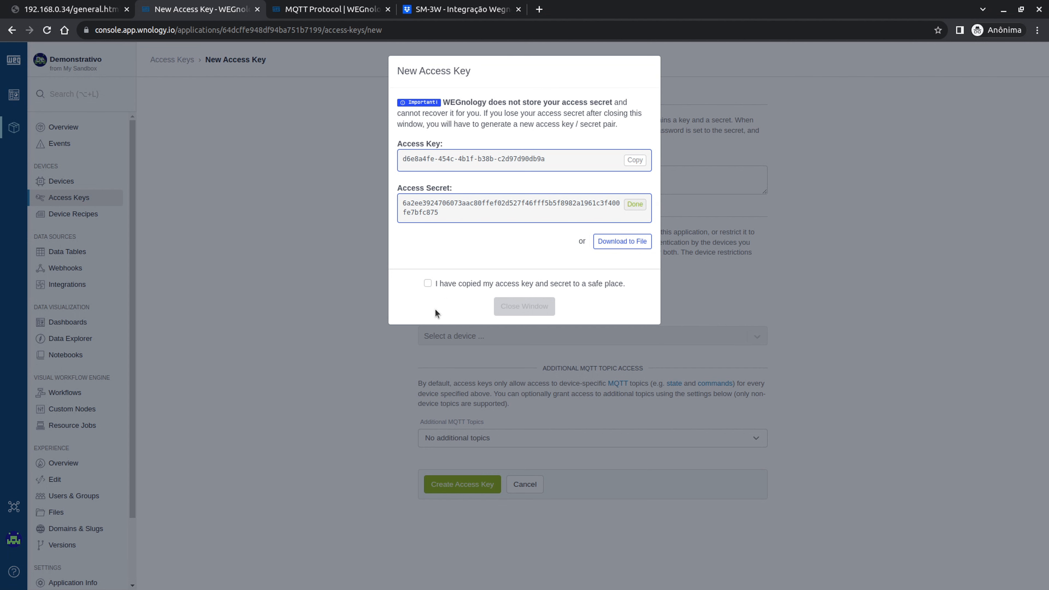
click(427, 283)
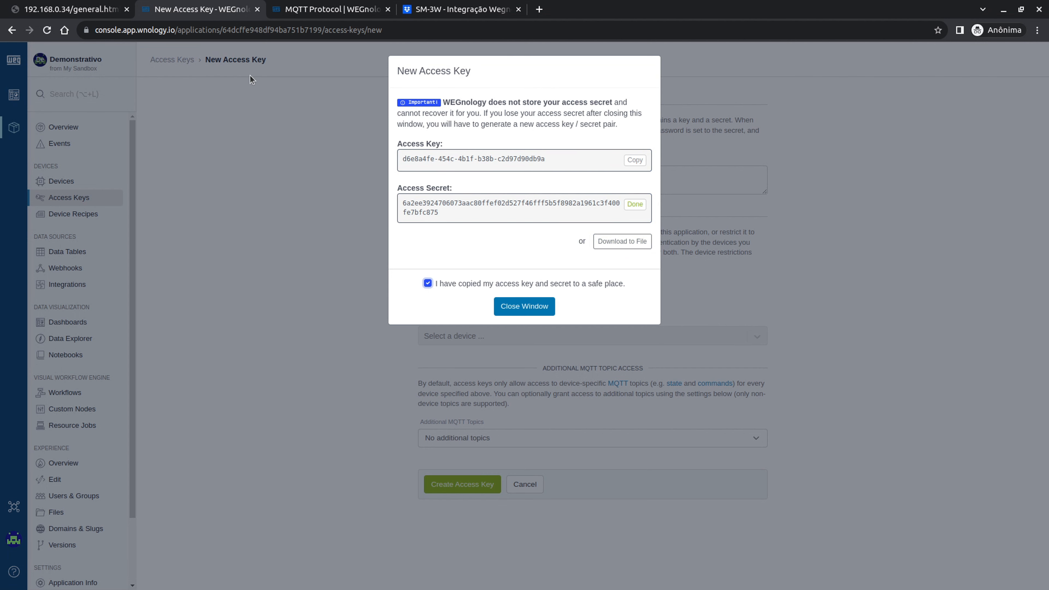
- Paste the secret into the meter's Senha field and close the access key window
click(70, 9)
click(400, 287)
key(ctrl+v)
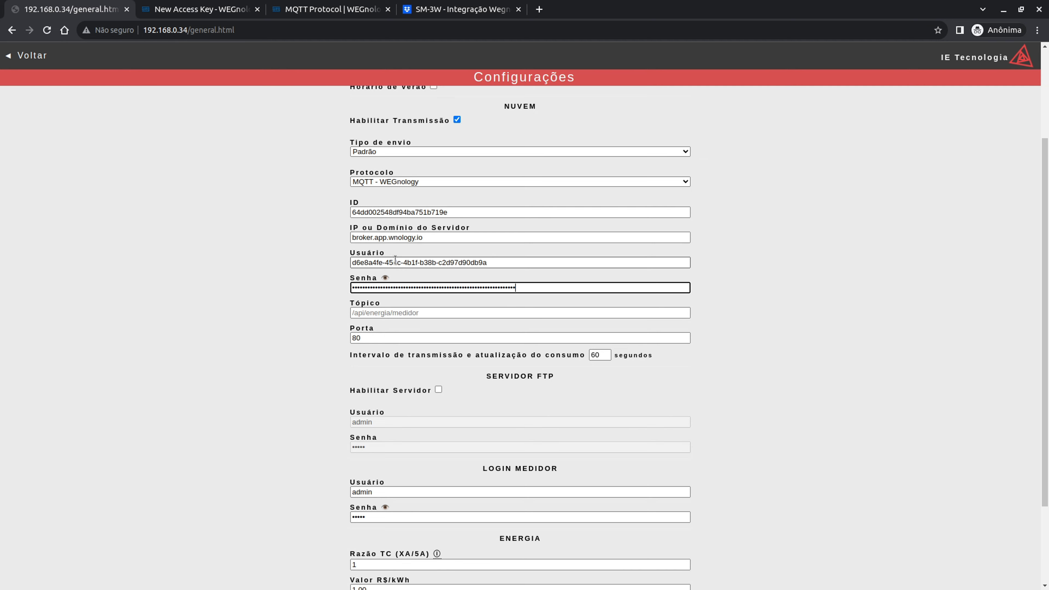
click(386, 278)
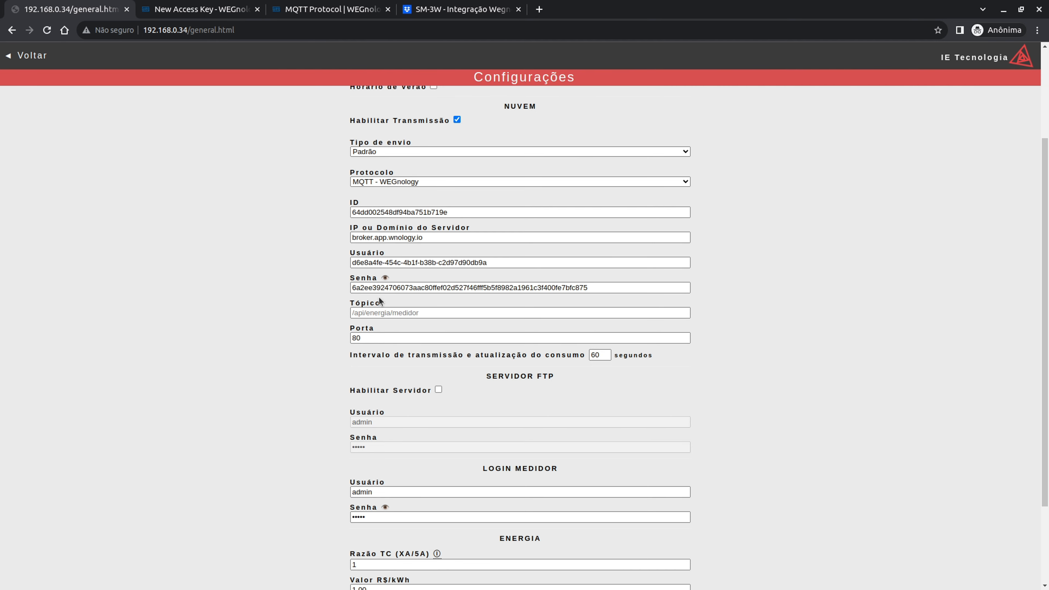
click(322, 6)
click(218, 5)
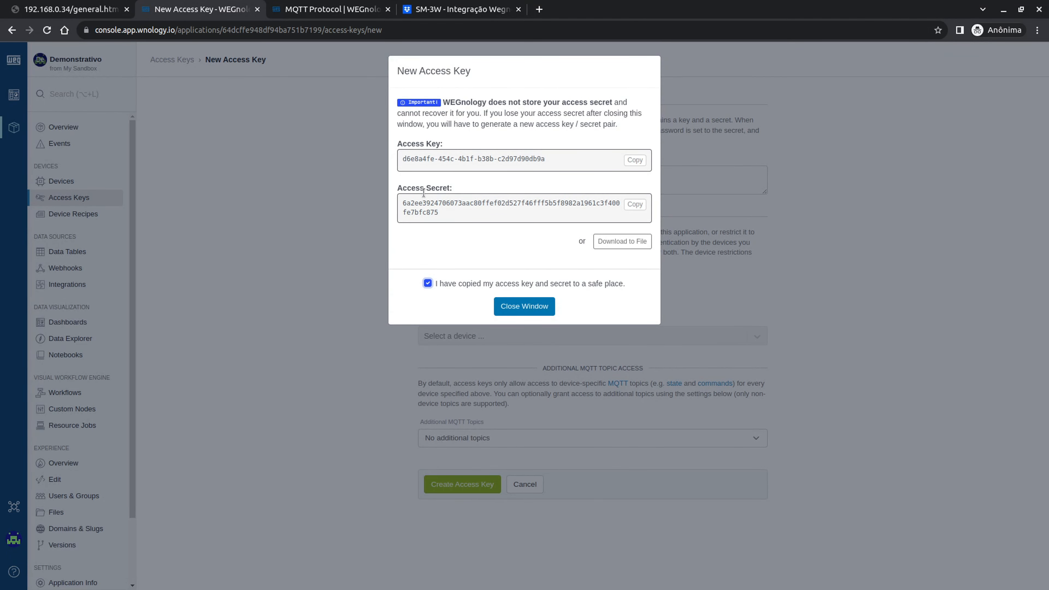
click(537, 307)
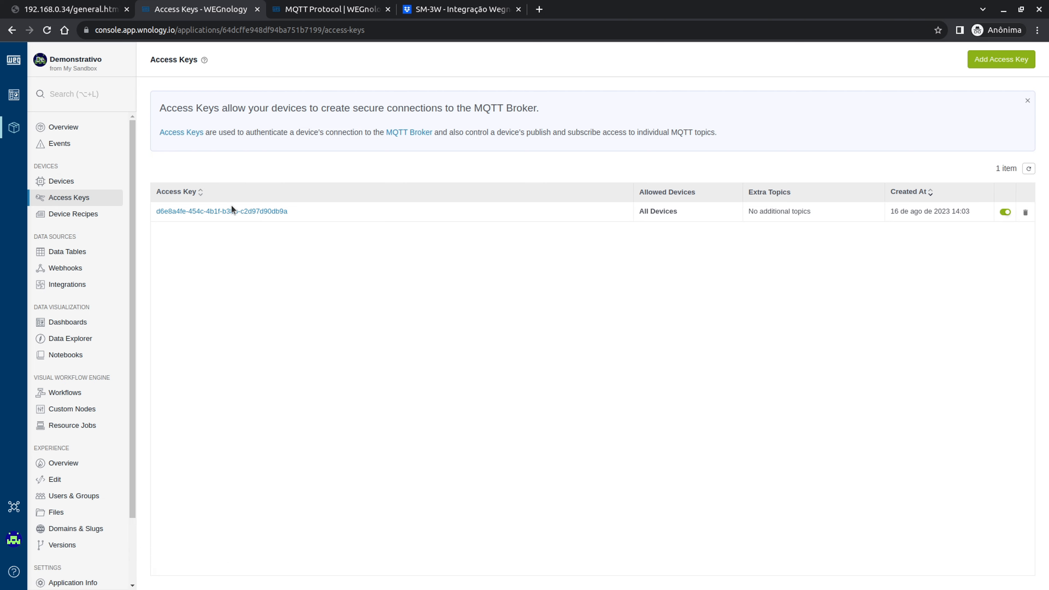
- Check the pasted MQTT user and password values on the meter's settings page
click(343, 9)
click(66, 9)
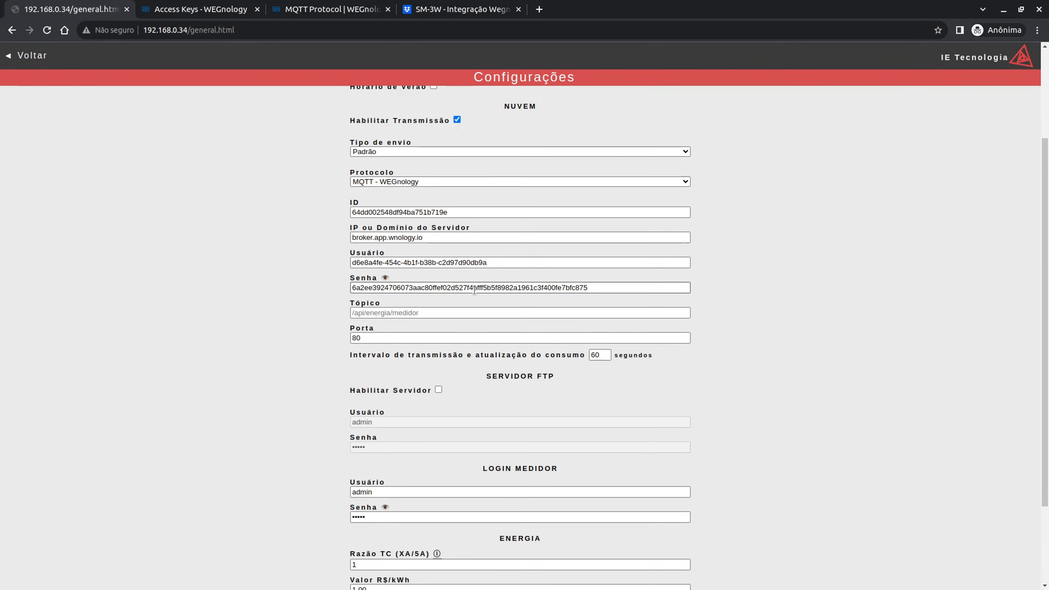
double_click(441, 262)
double_click(436, 289)
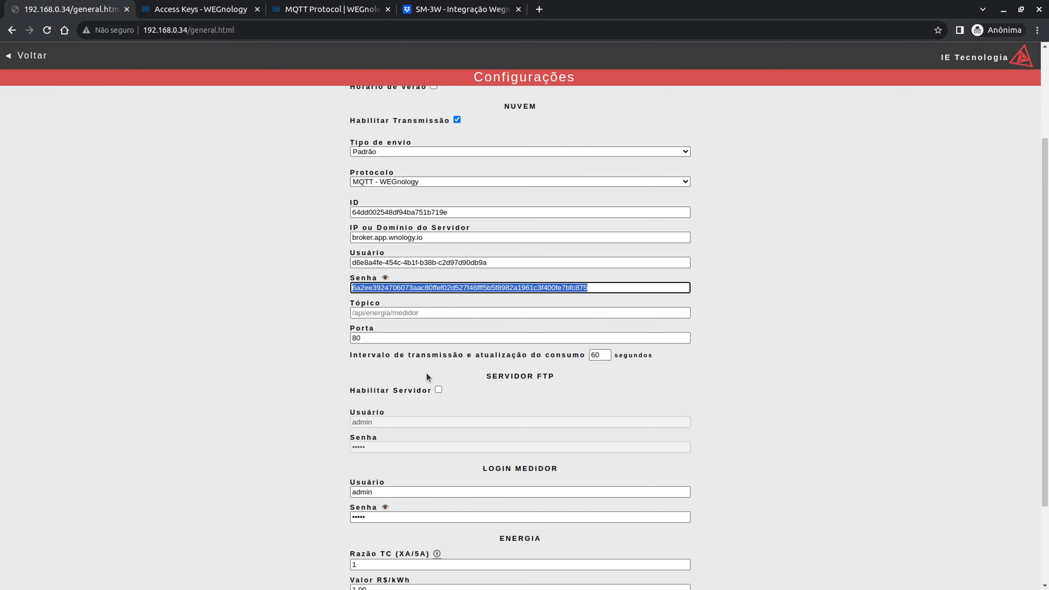
click(397, 314)
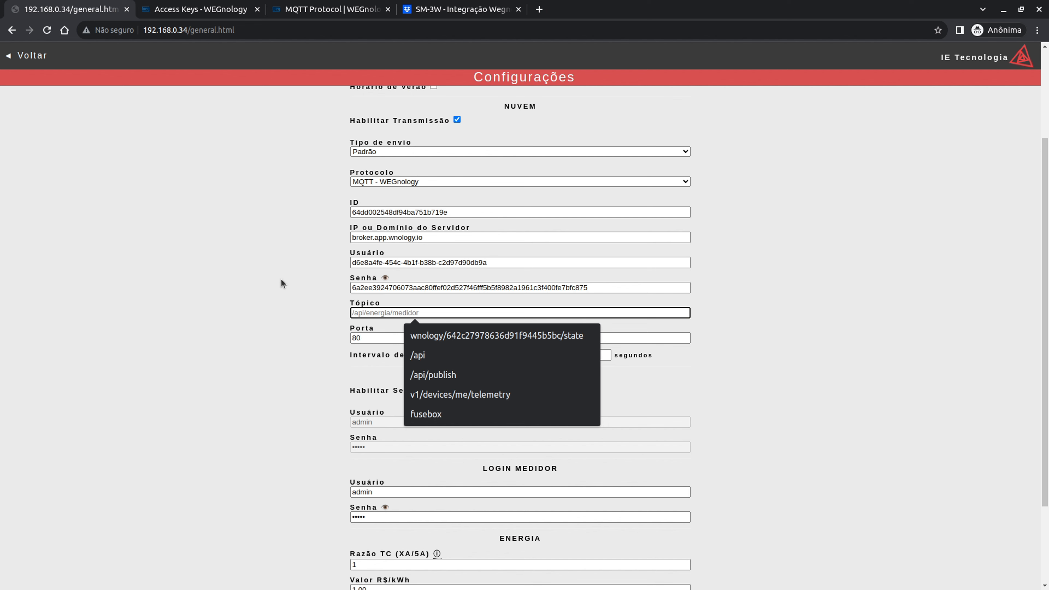
click(328, 10)
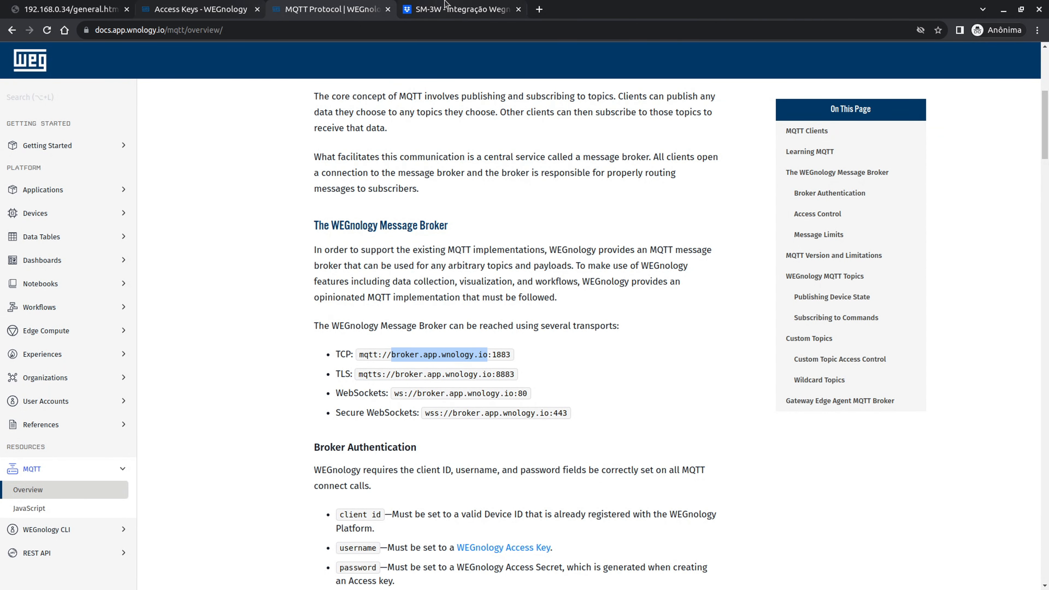
click(454, 9)
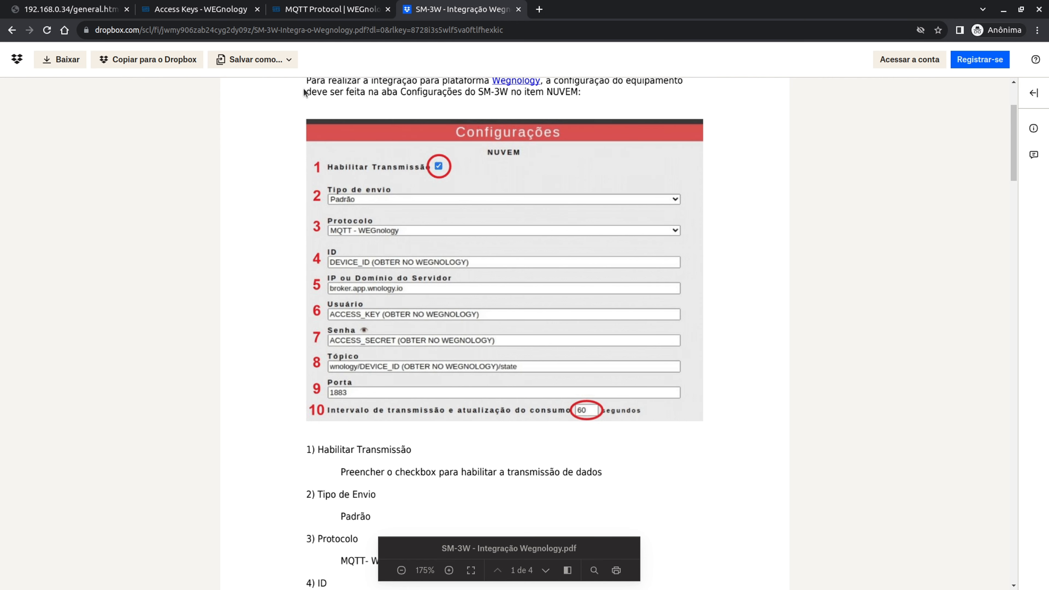
- Copy the State Topic Form wnology/DEVICE_ID/state from the MQTT documentation
key(ctrl+shift+Tab)
scroll(231, 321, down, 4)
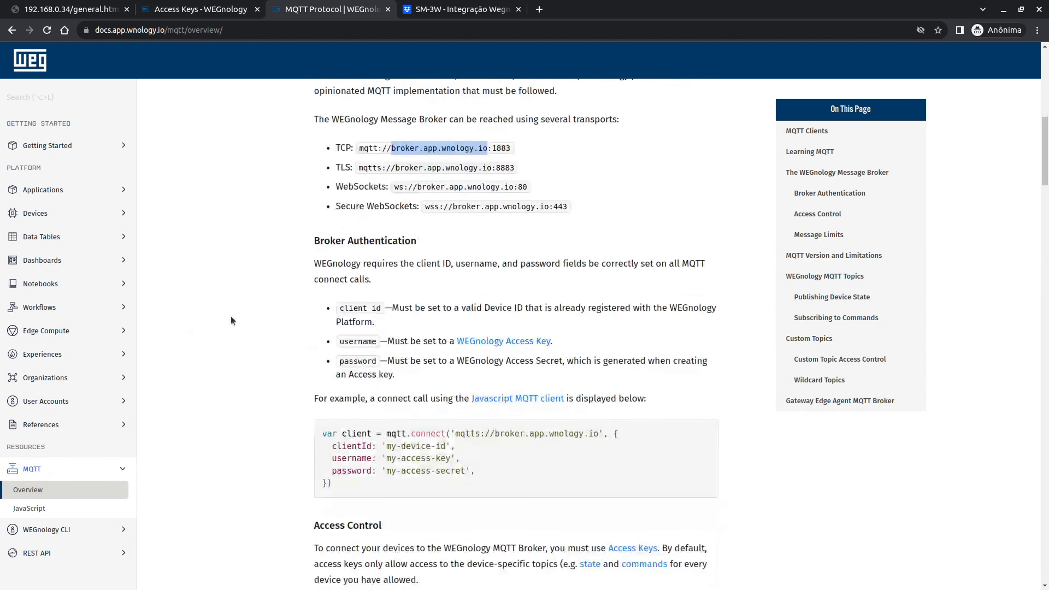
scroll(231, 321, down, 7)
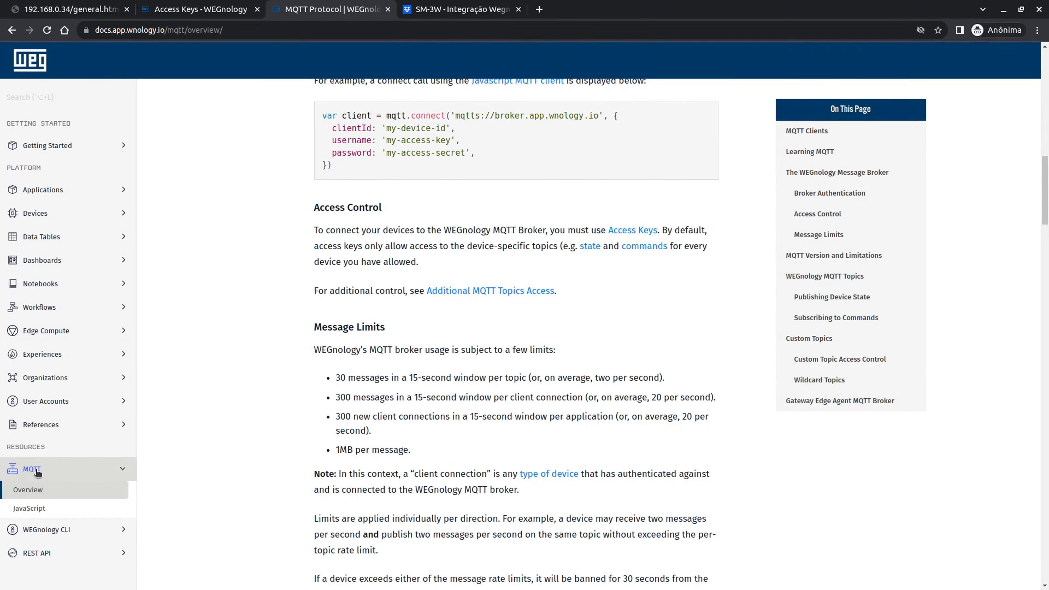
scroll(467, 296, down, 7)
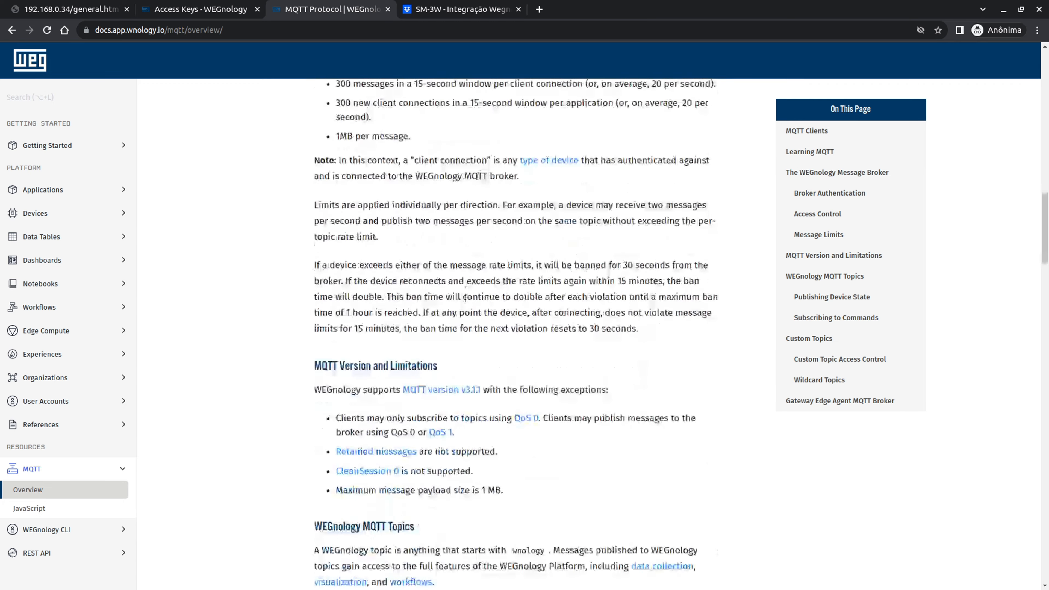
scroll(465, 296, down, 13)
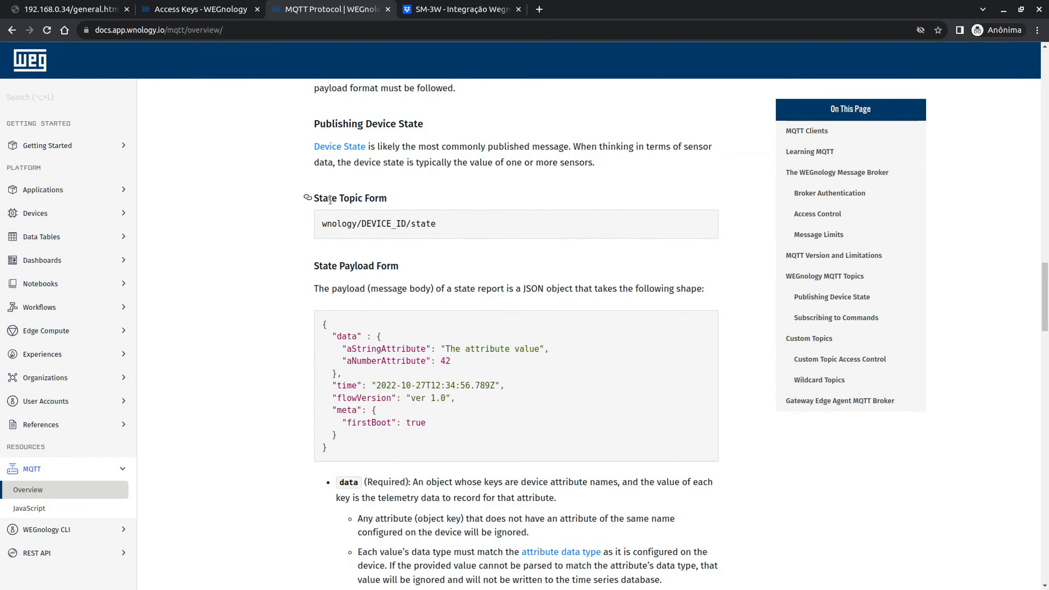
scroll(432, 231, down, 2)
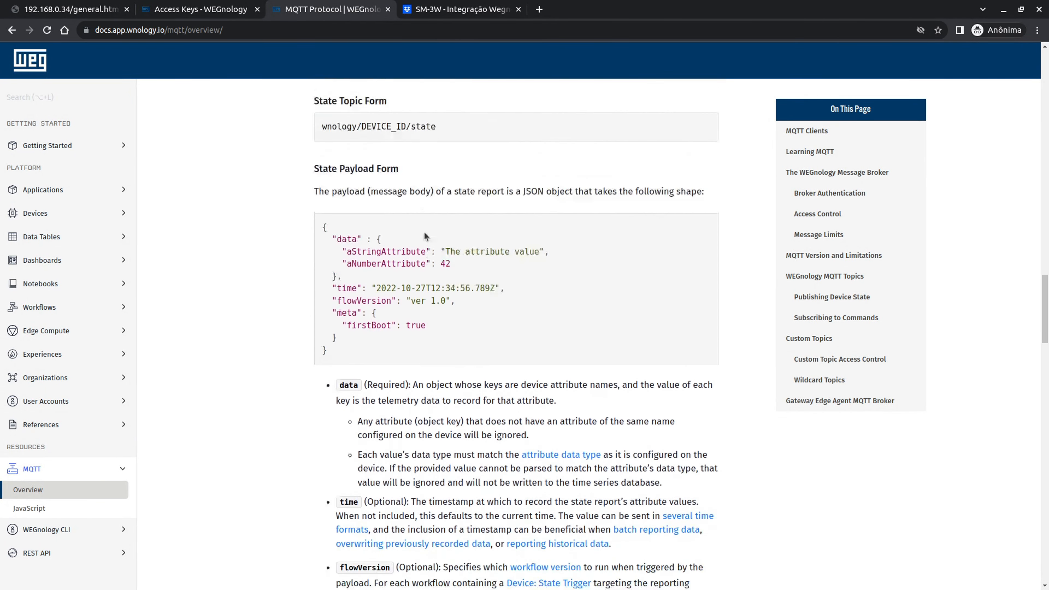
scroll(367, 298, up, 5)
mouse_move(315, 254)
mouse_down()
mouse_move(409, 253)
mouse_move(328, 254)
mouse_up()
click(541, 270)
scroll(433, 254, down, 3)
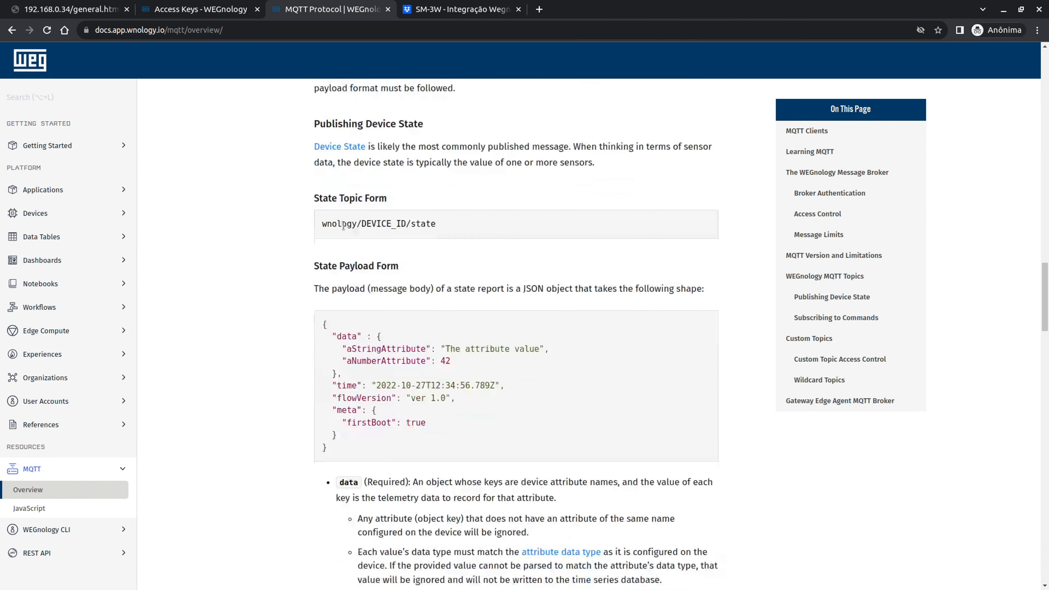
double_click(342, 226)
click(324, 230)
drag(324, 230, 437, 224)
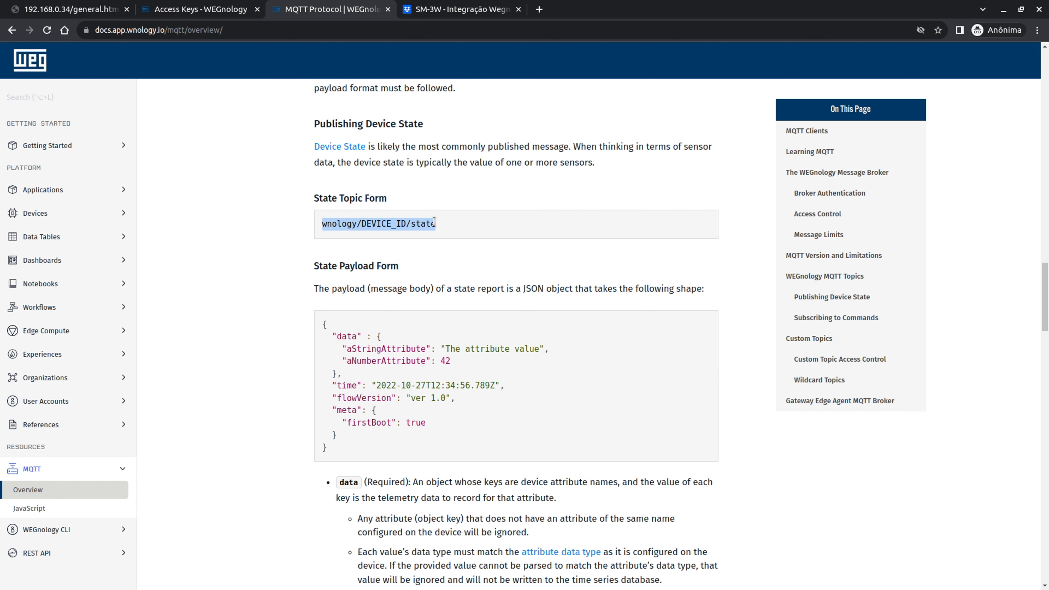
click(82, 8)
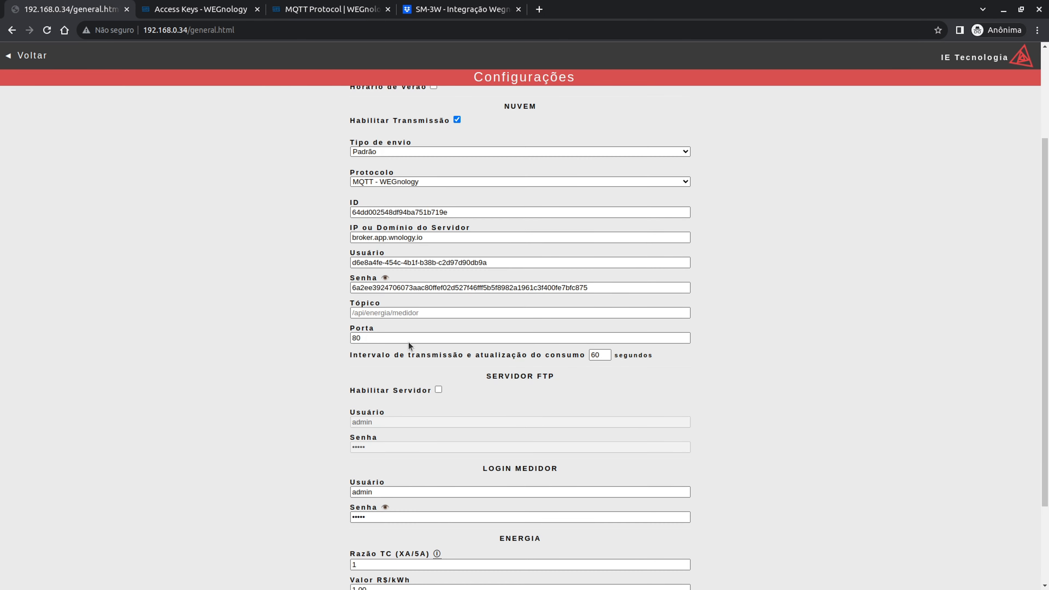
- Set Tópico to wnology/<device ID>/state, replacing DEVICE_ID with the meter's copied ID
click(374, 314)
key(ctrl+v)
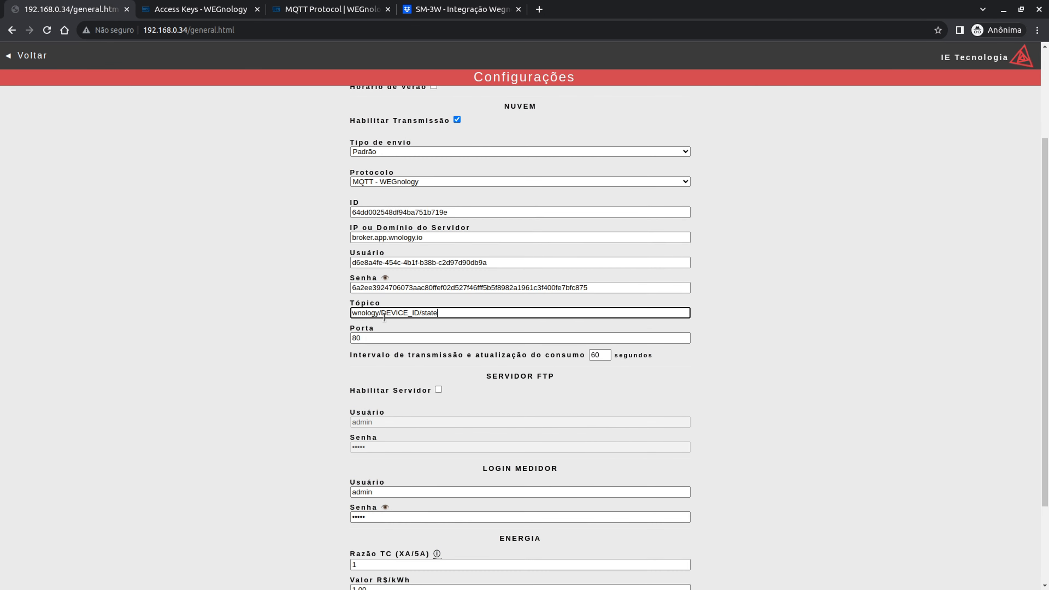
double_click(389, 313)
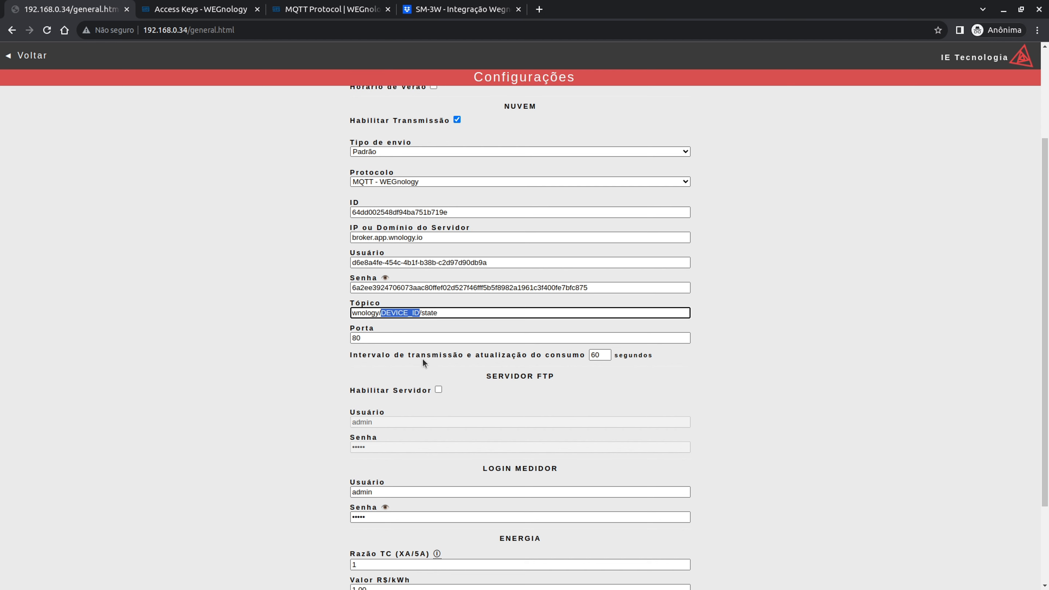
double_click(493, 212)
key(ctrl+c)
double_click(396, 313)
key(ctrl+v)
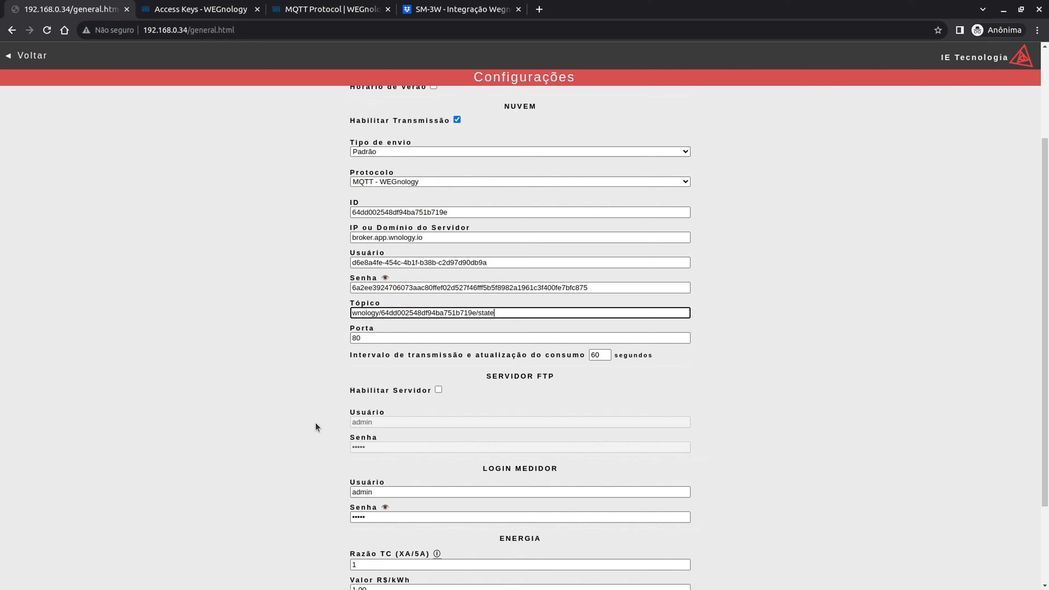
- Look up the MQTT port in the WEGnology documentation
click(301, 5)
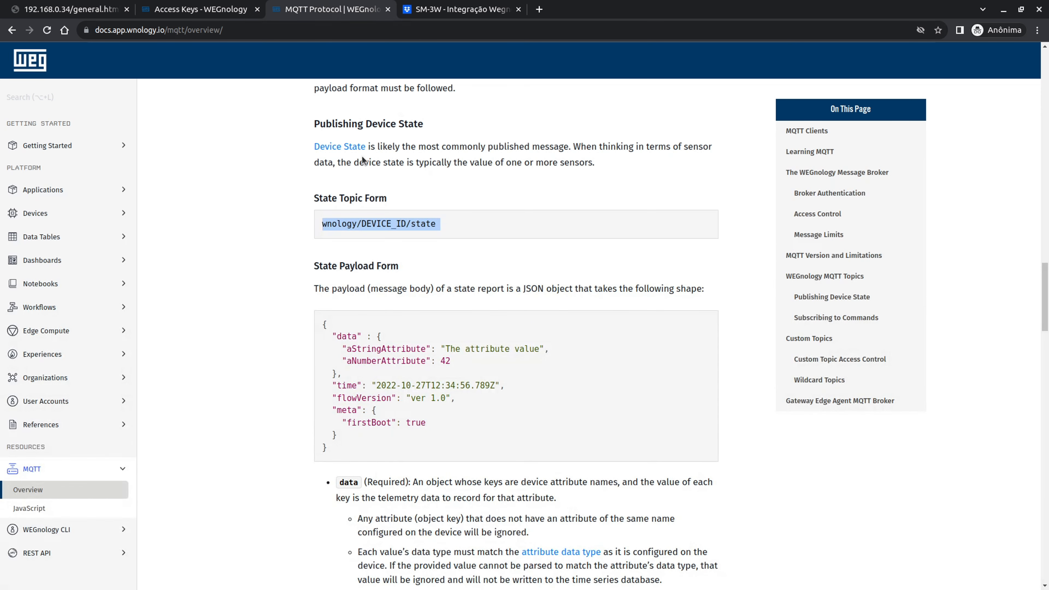
scroll(429, 404, up, 15)
scroll(429, 403, up, 5)
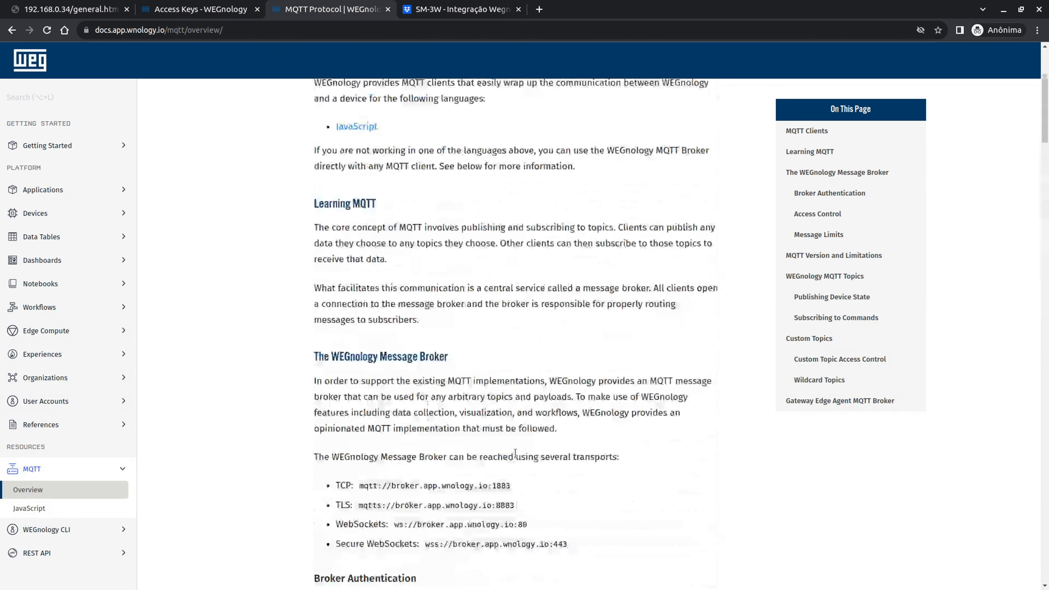
drag(493, 420, 519, 426)
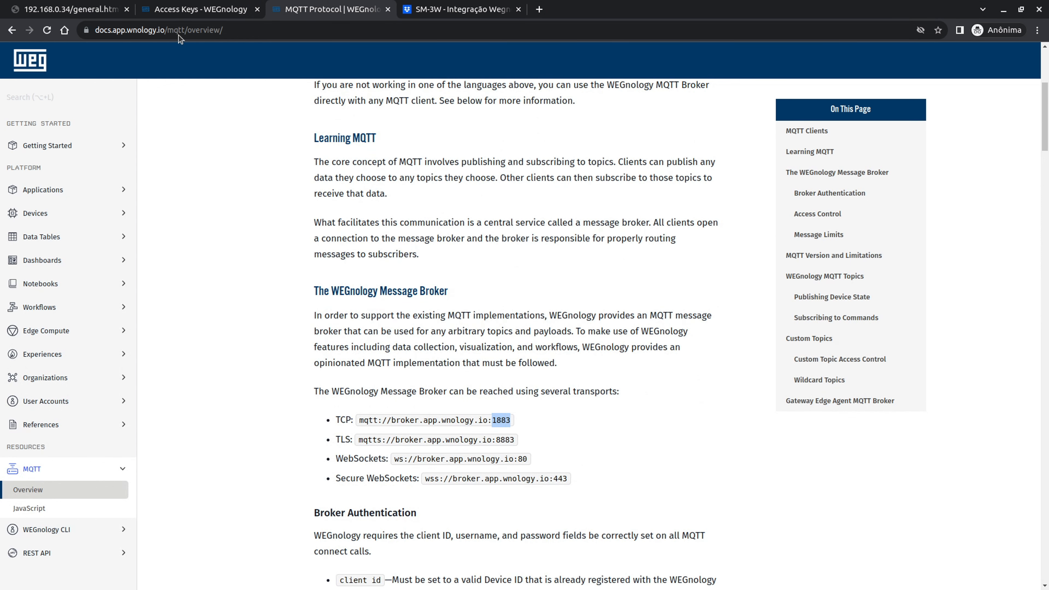
click(70, 9)
- Set Porta to 1883 and the interval to 60, then save and restart the meter
click(356, 337)
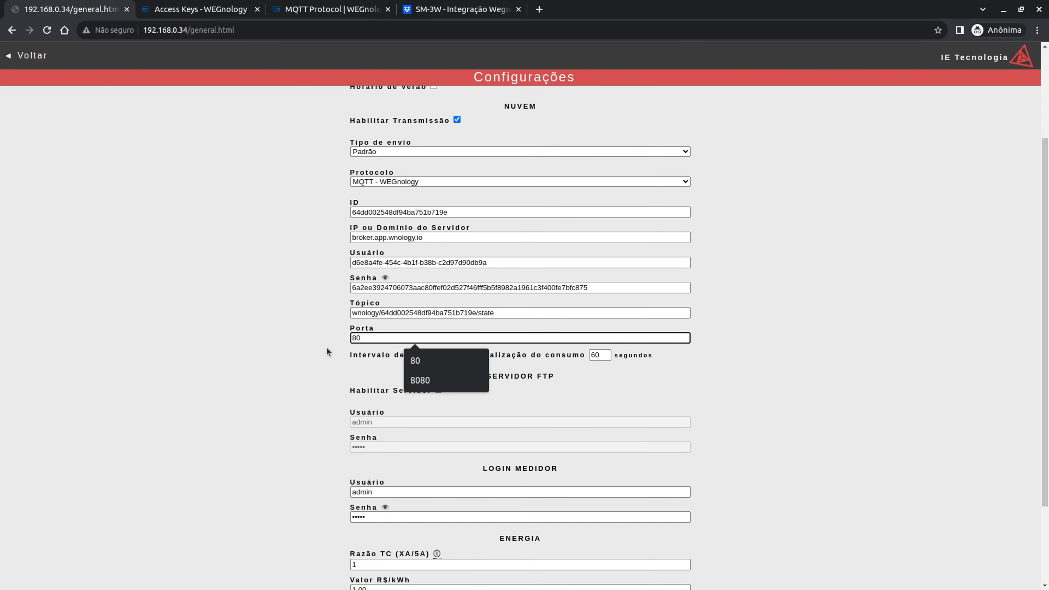
key(BackSpace)
key(BackSpace)
text(1883)
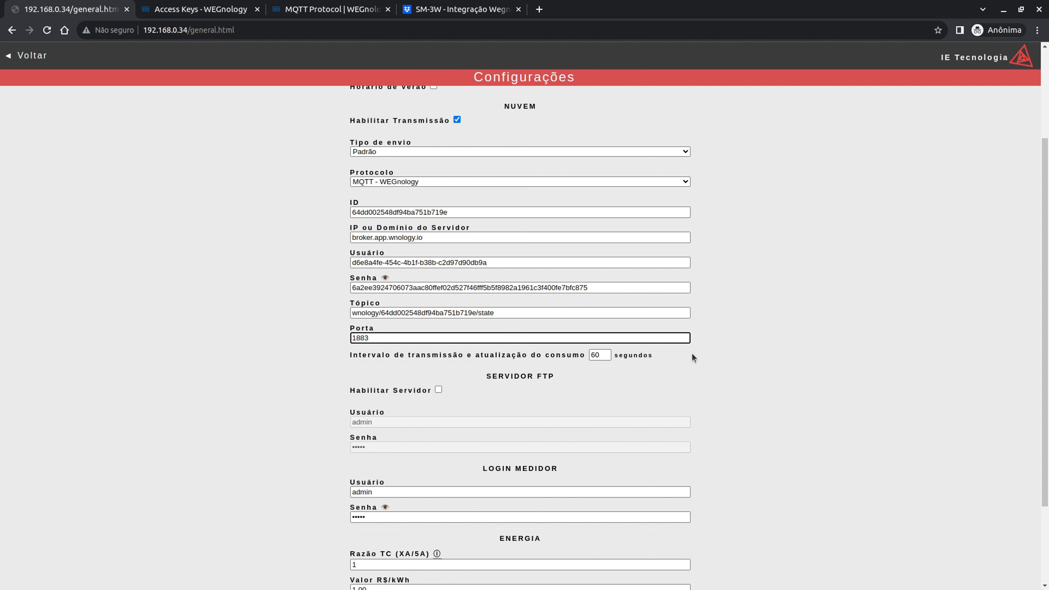
double_click(599, 355)
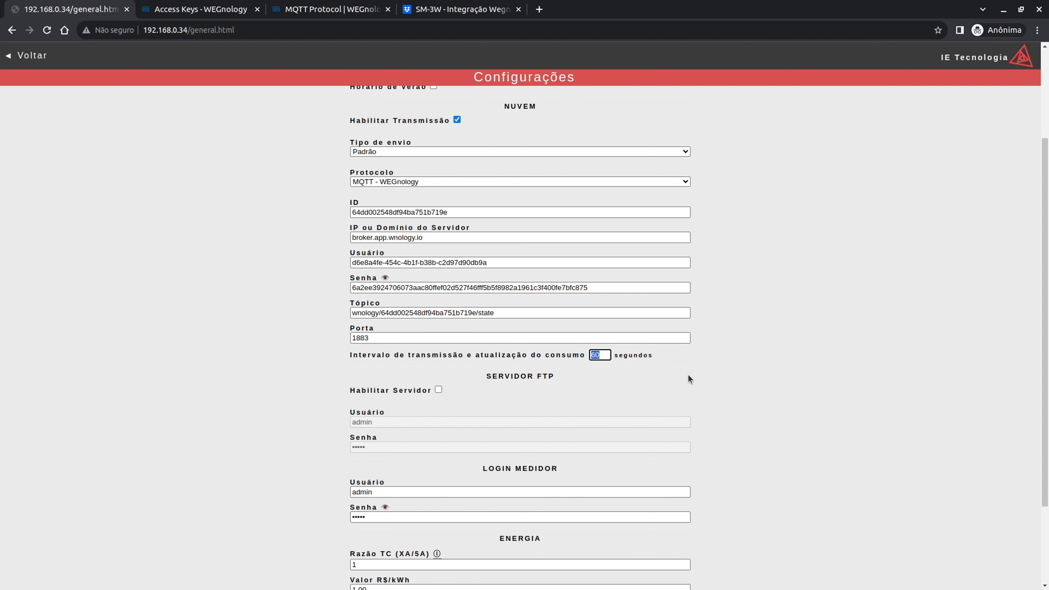
key(BackSpace)
text(30)
key(BackSpace)
key(BackSpace)
text(60)
scroll(583, 418, down, 3)
click(540, 579)
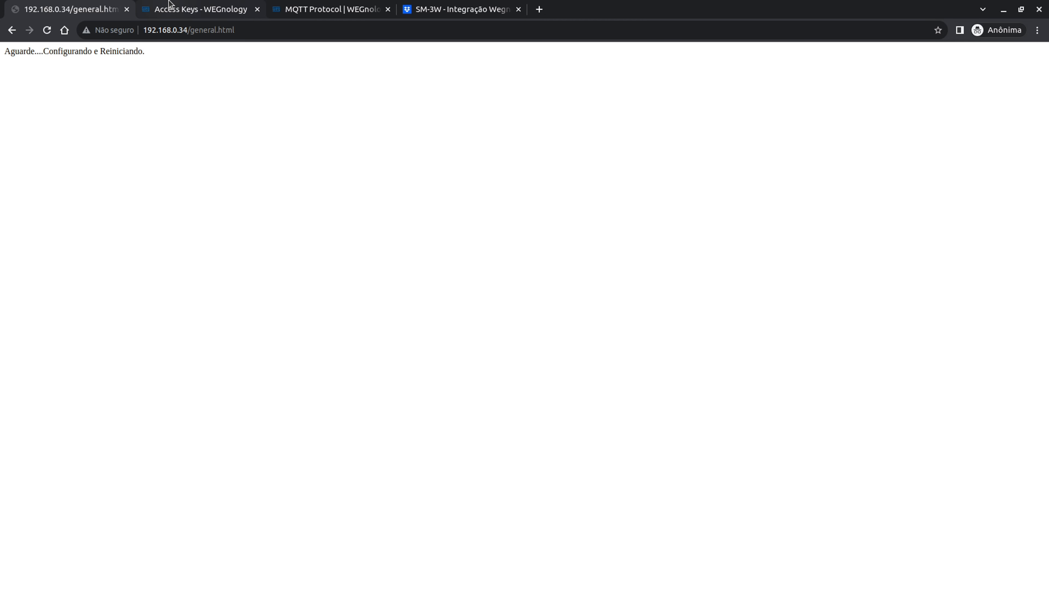
- Open the WEGnology Devices list and check SM-3W's Unknown Connection Status
click(170, 9)
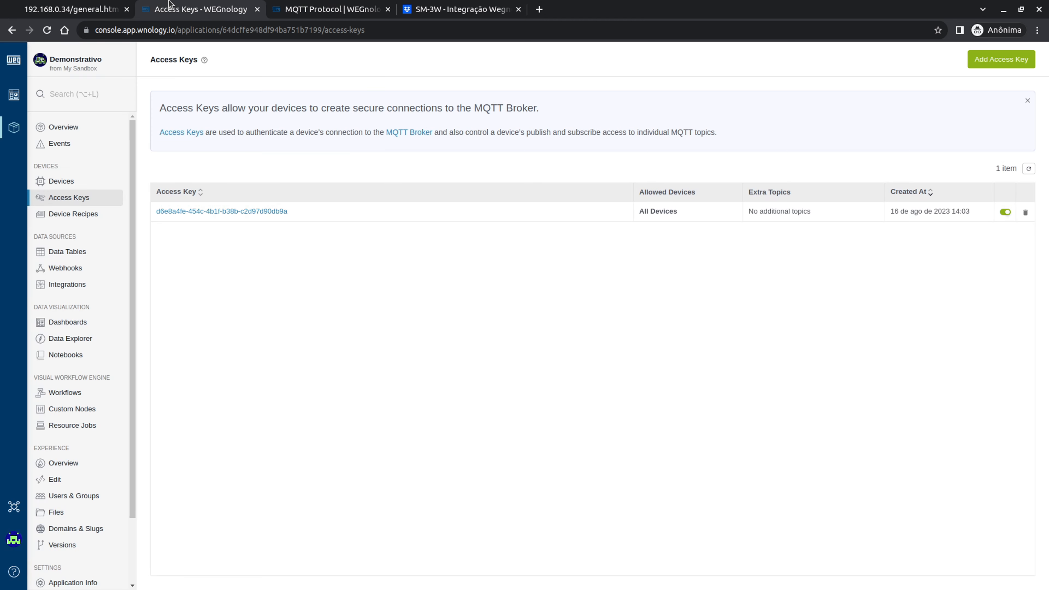
click(73, 187)
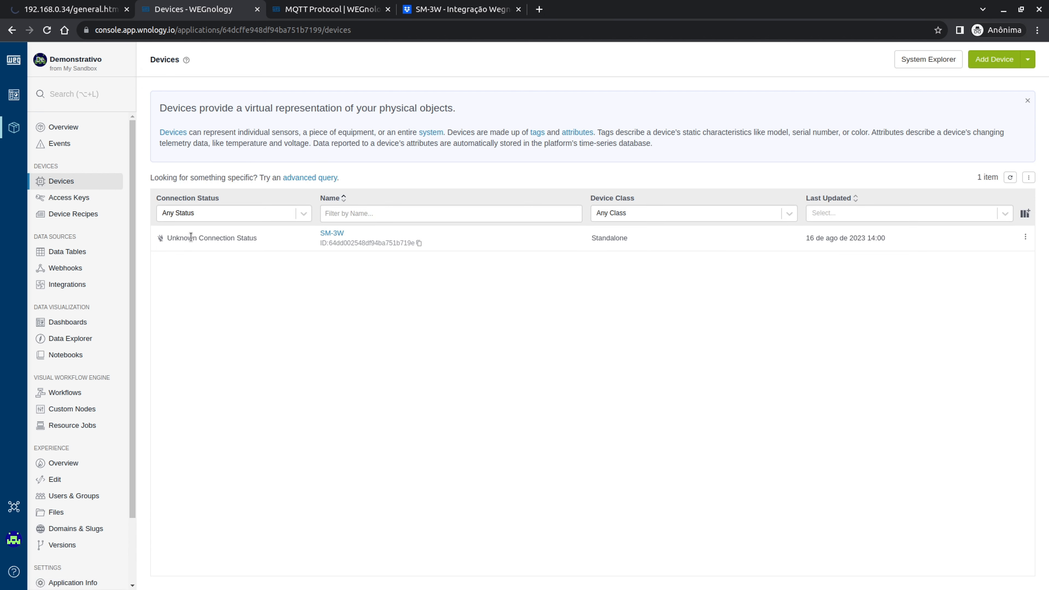
drag(169, 239, 259, 245)
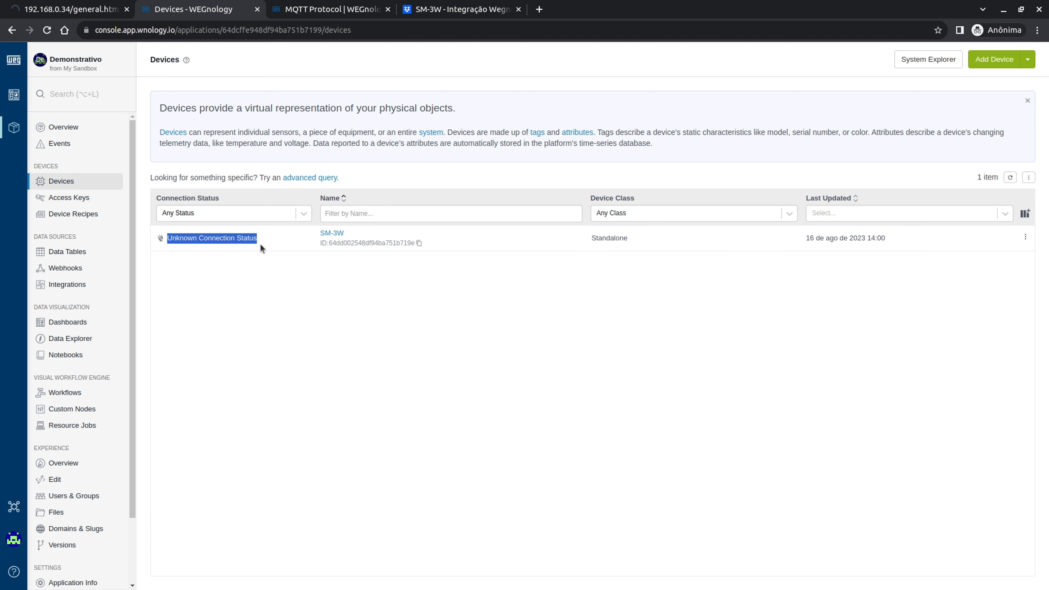
click(258, 272)
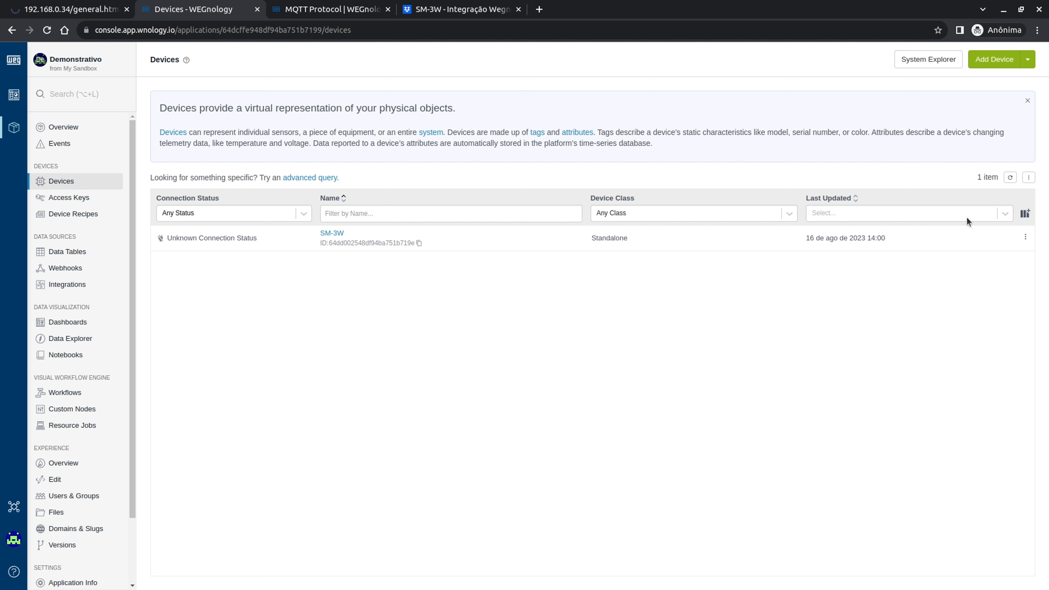
- Refresh the device list and log back into the restarted meter with its username and password
click(1012, 178)
click(70, 9)
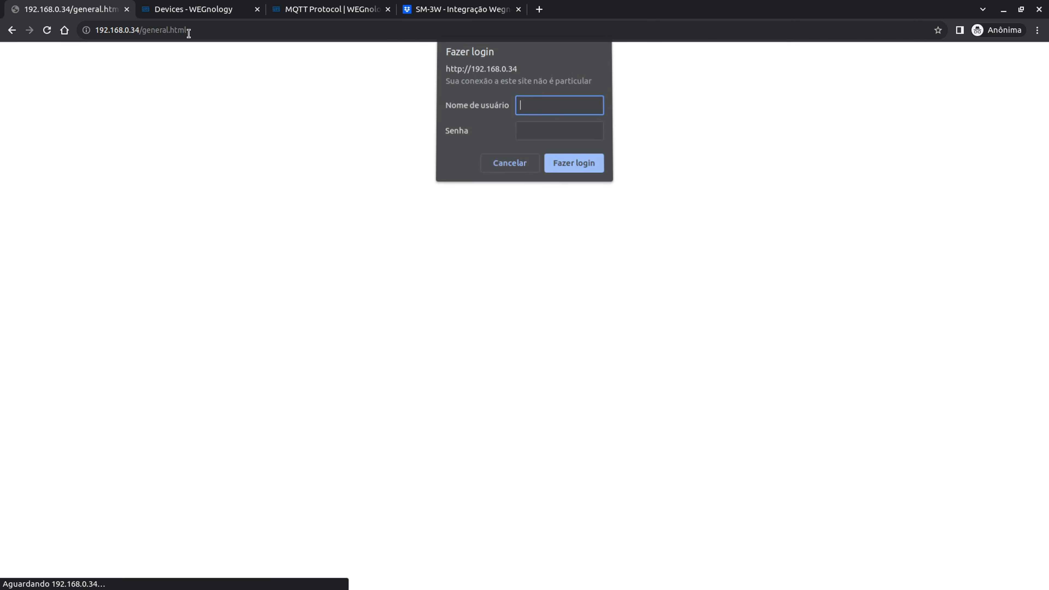
text(admin)
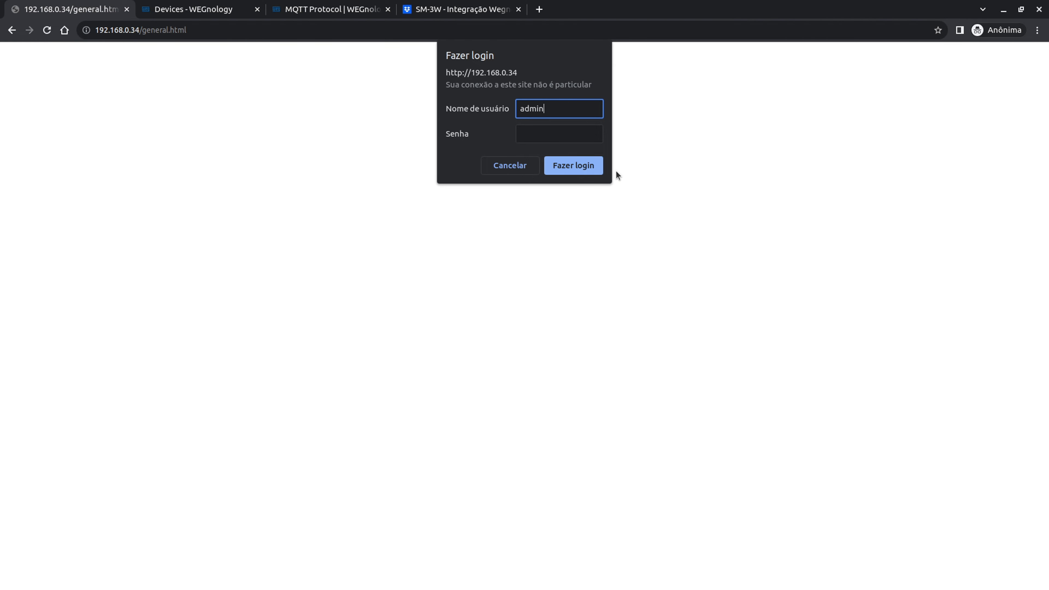
key(Tab)
text(admin)
click(566, 170)
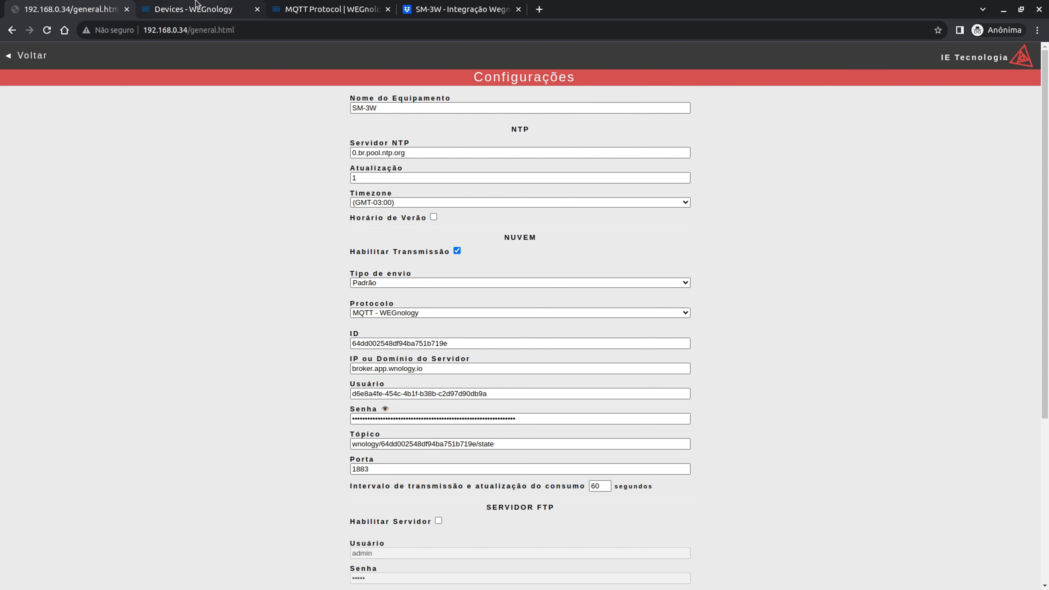
click(194, 9)
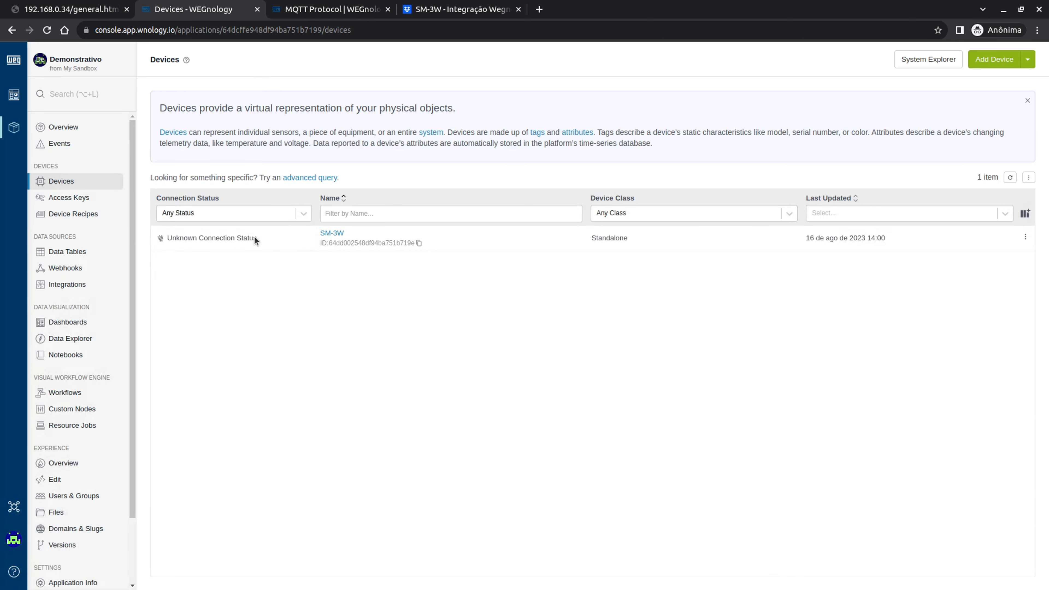
- Refresh the Devices list until SM-3W reads Connected since 16 de ago de 2023 14:07:00
click(1010, 178)
click(1010, 178)
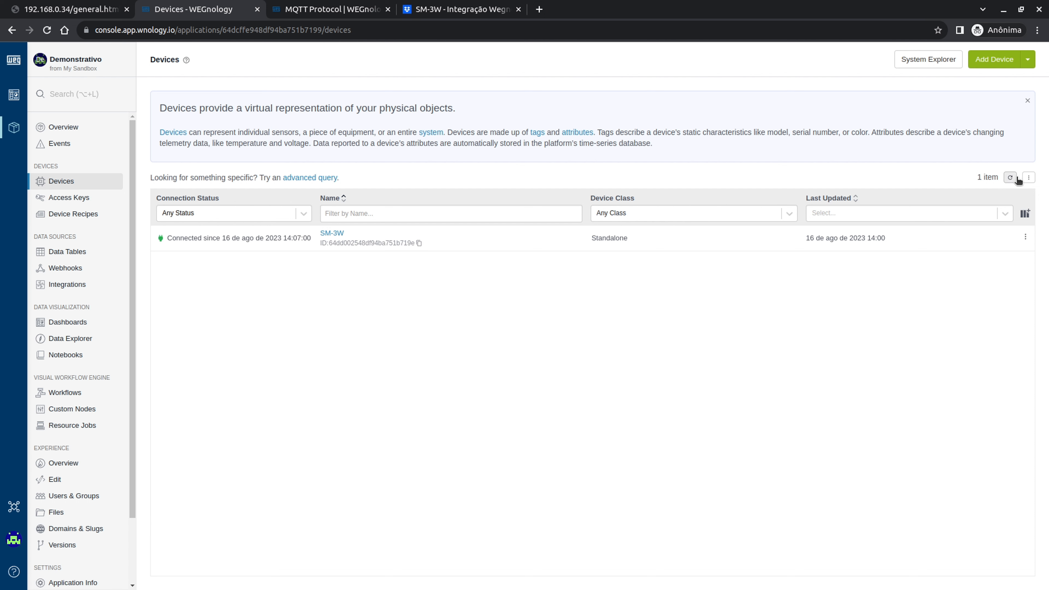
click(1009, 177)
drag(169, 239, 306, 241)
click(305, 242)
- Fetch SM-3W's data in the Data tab and locate the uarms reading 121.24
click(339, 234)
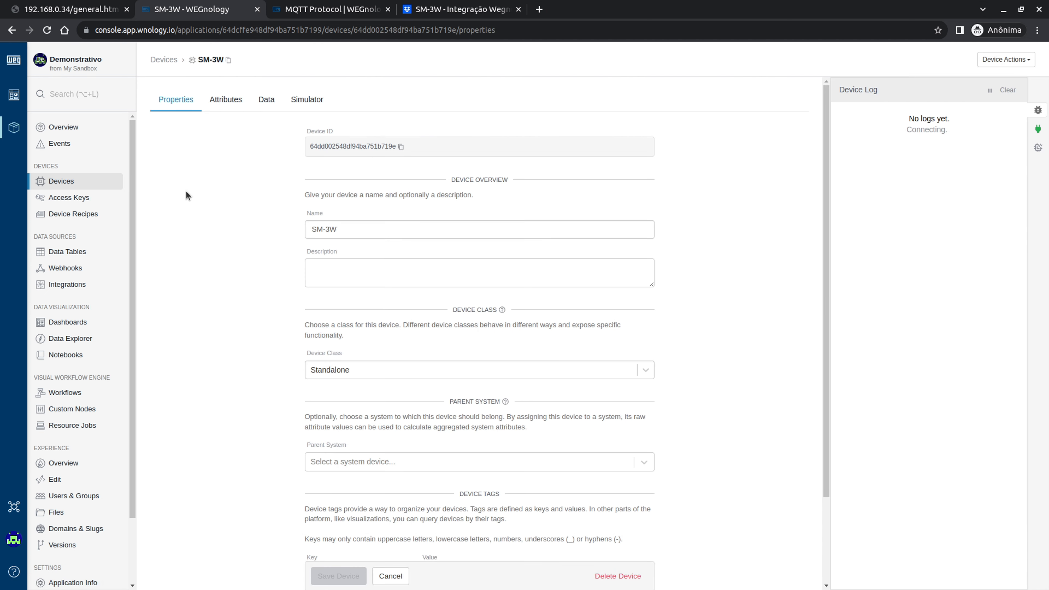
click(267, 101)
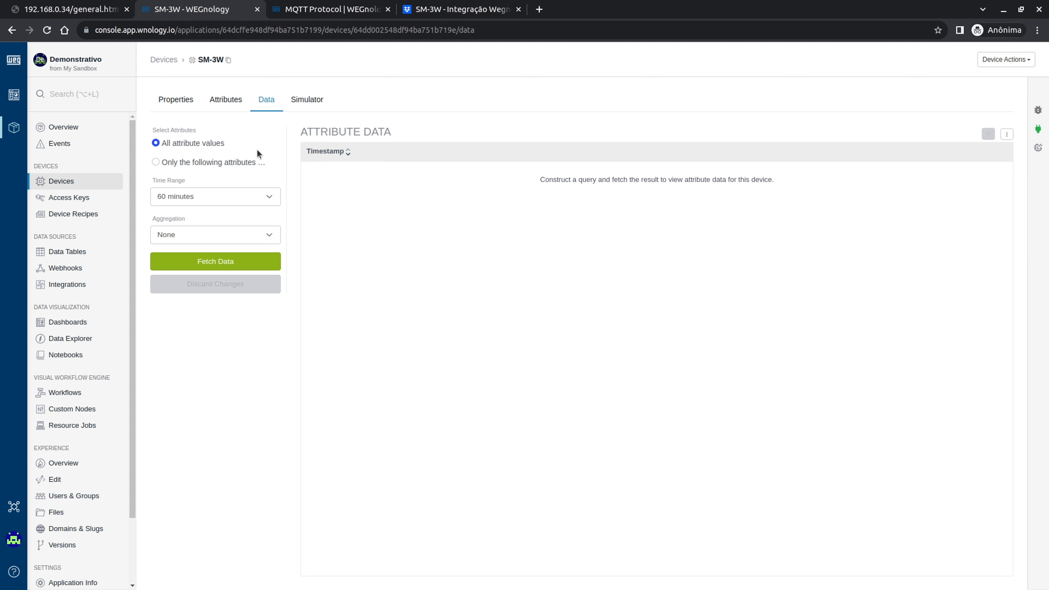
click(214, 264)
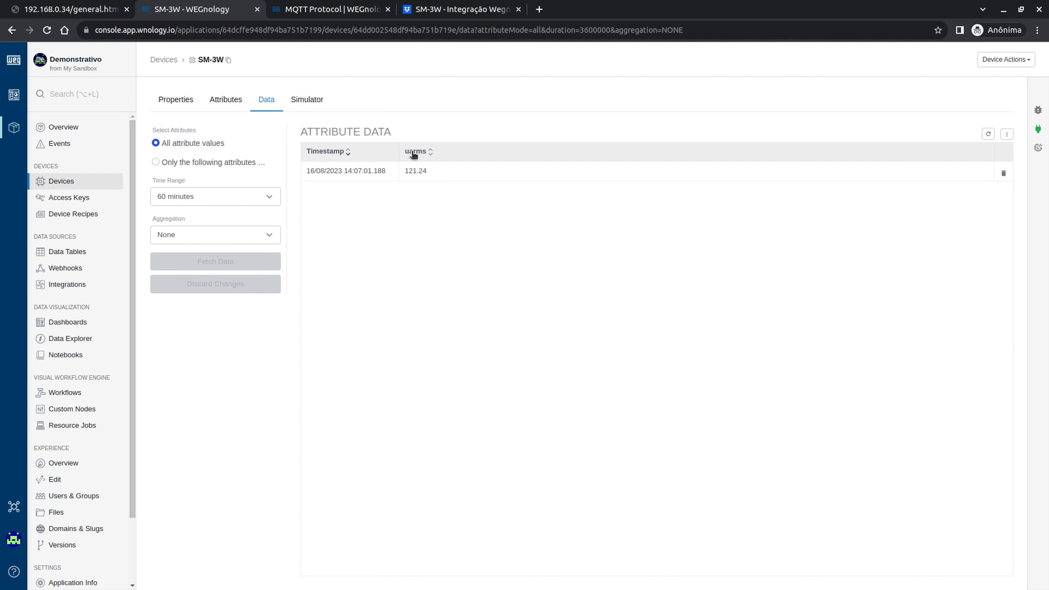
drag(405, 171, 422, 171)
- Scroll the integration guide PDF through the meter's JSON payload
click(470, 5)
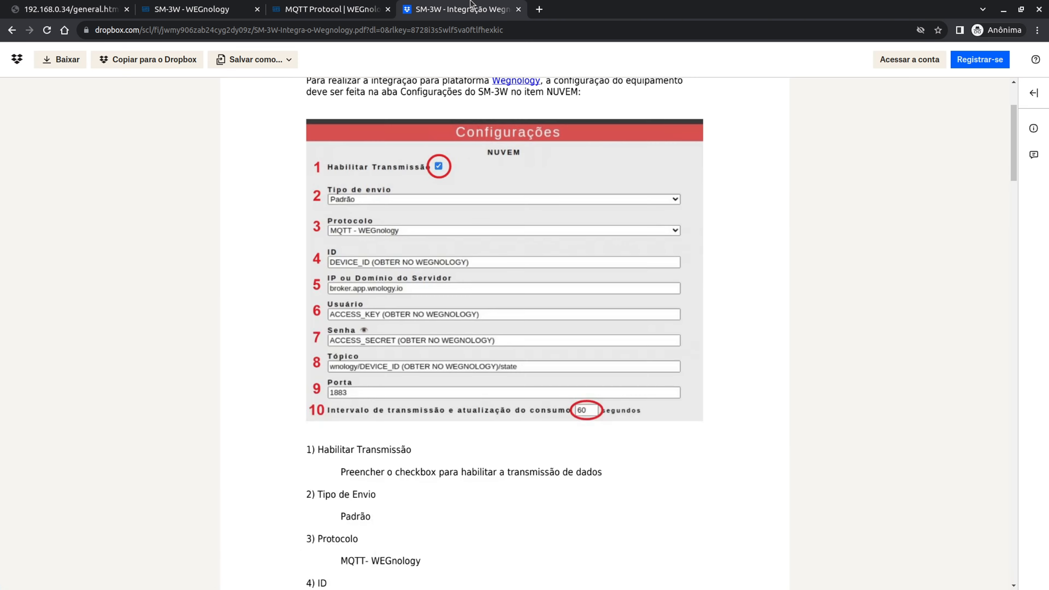
click(313, 4)
click(221, 4)
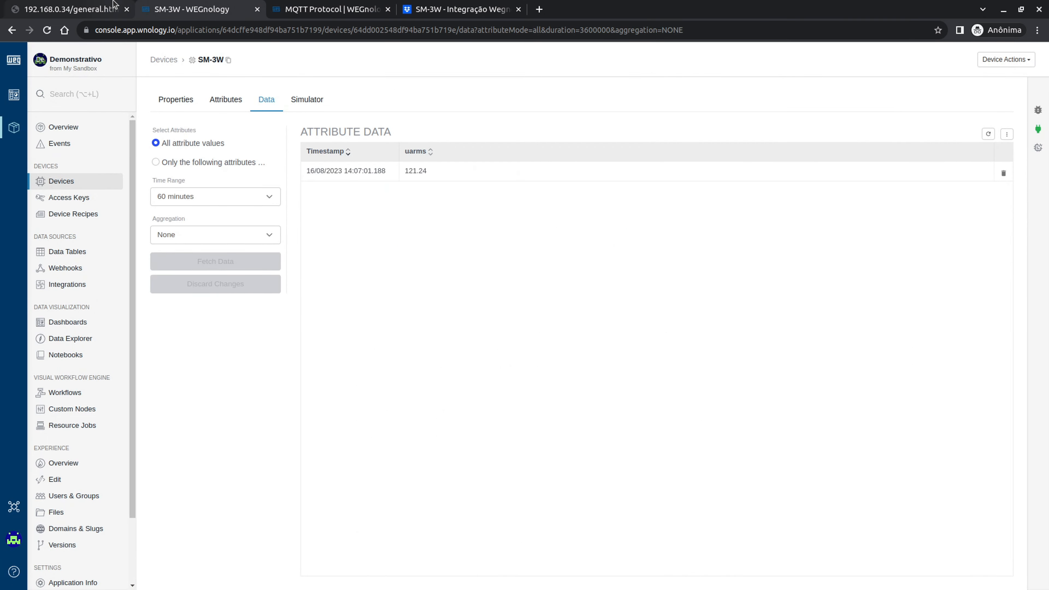
click(273, 4)
click(448, 8)
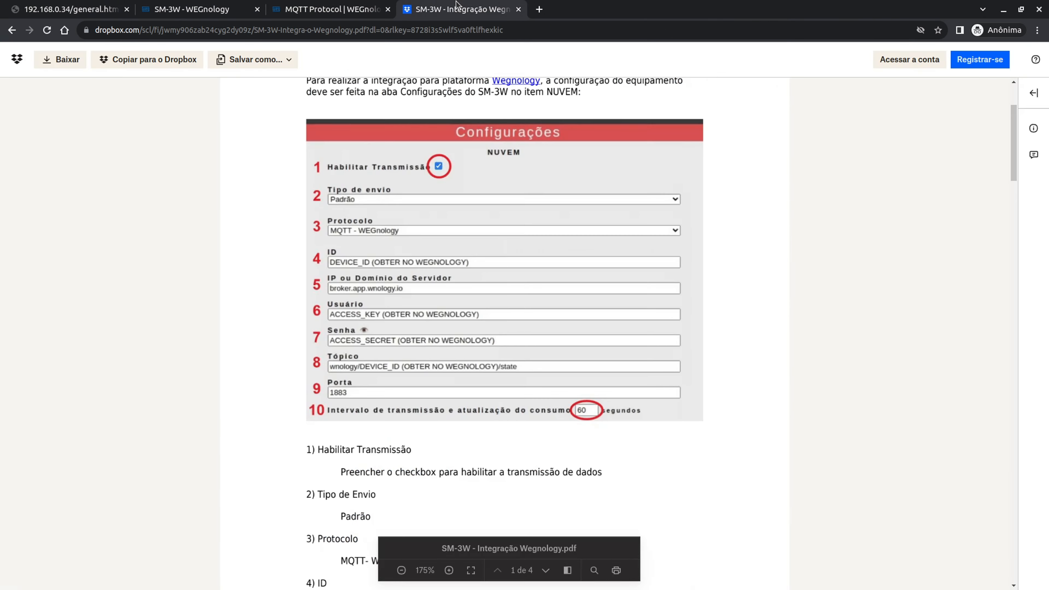
scroll(518, 406, down, 20)
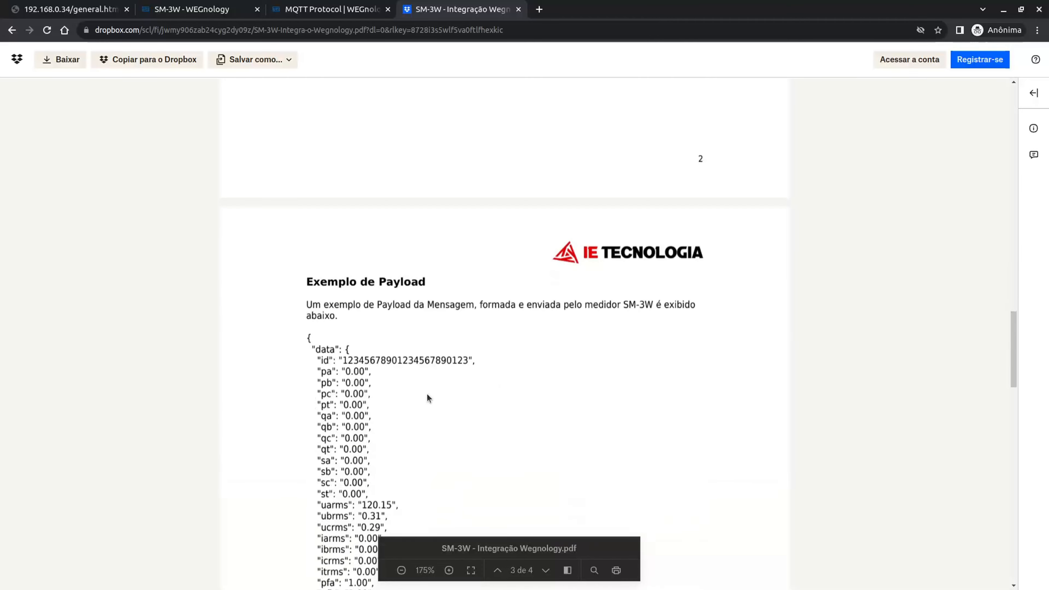
scroll(353, 326, down, 1)
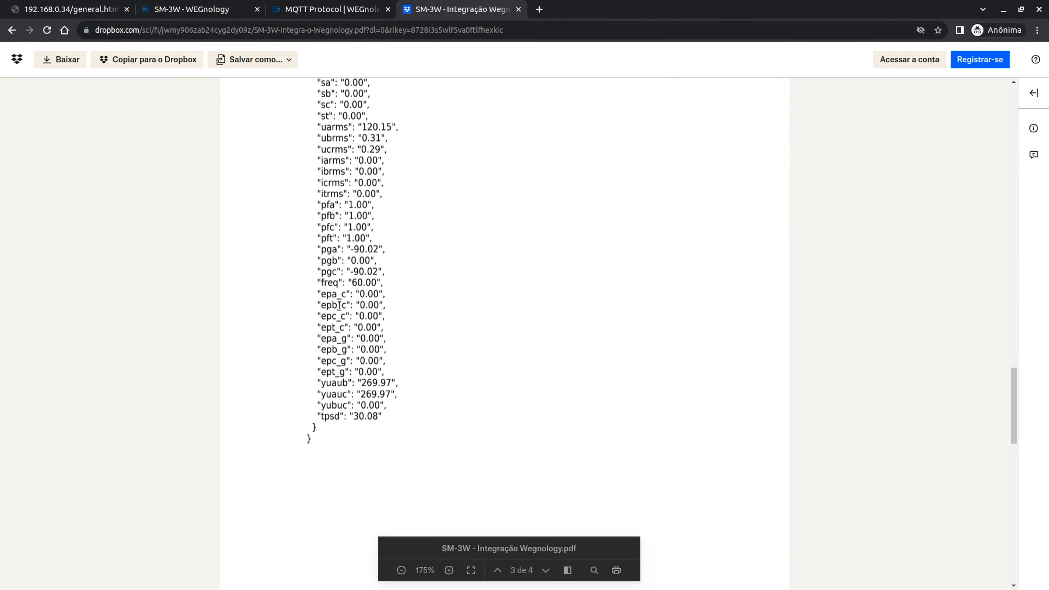
scroll(344, 302, up, 3)
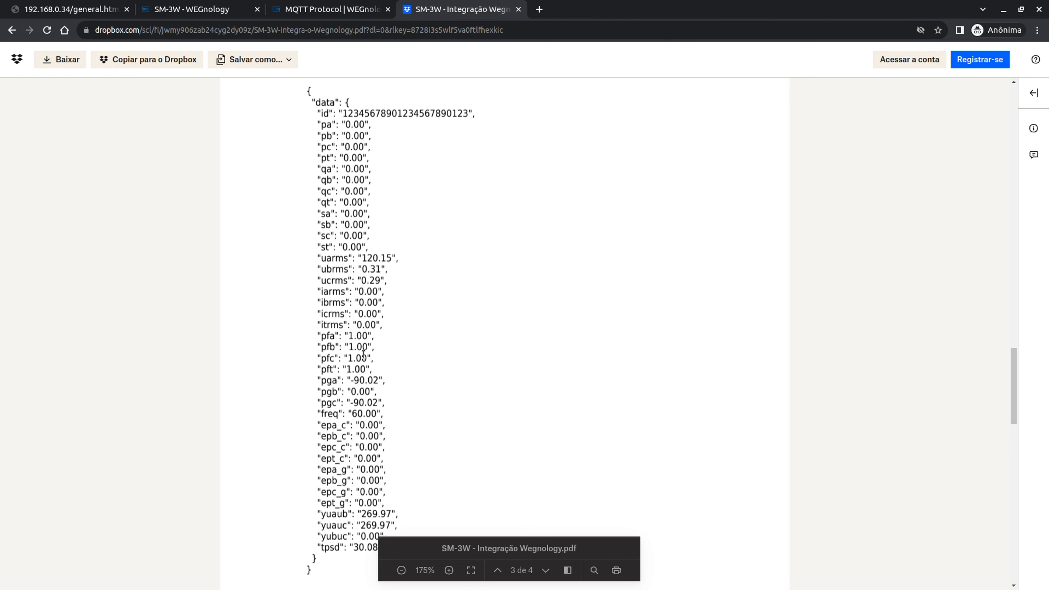
scroll(423, 387, down, 4)
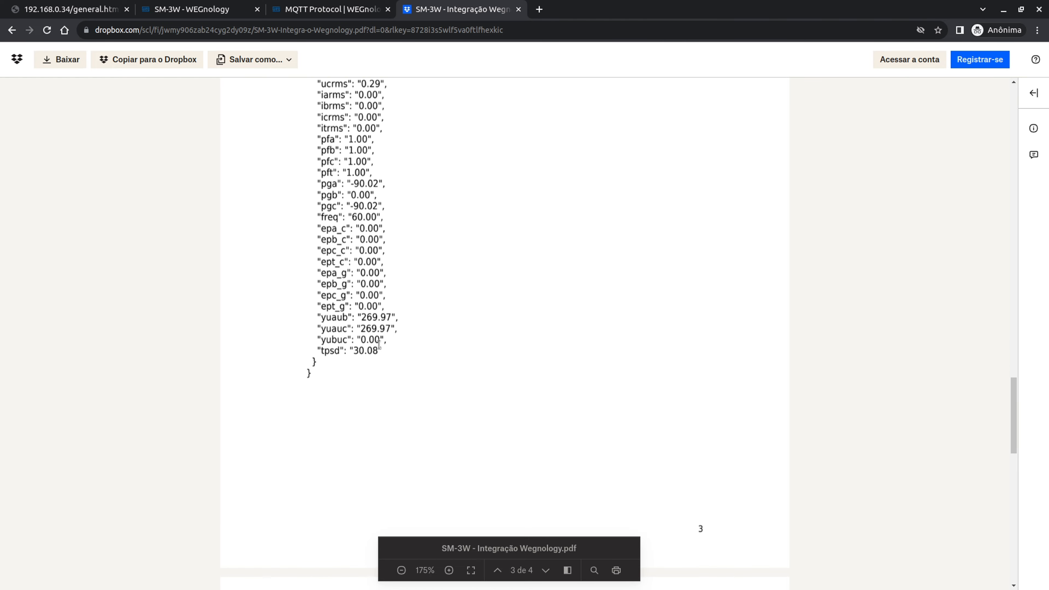
scroll(379, 344, down, 14)
scroll(367, 300, up, 2)
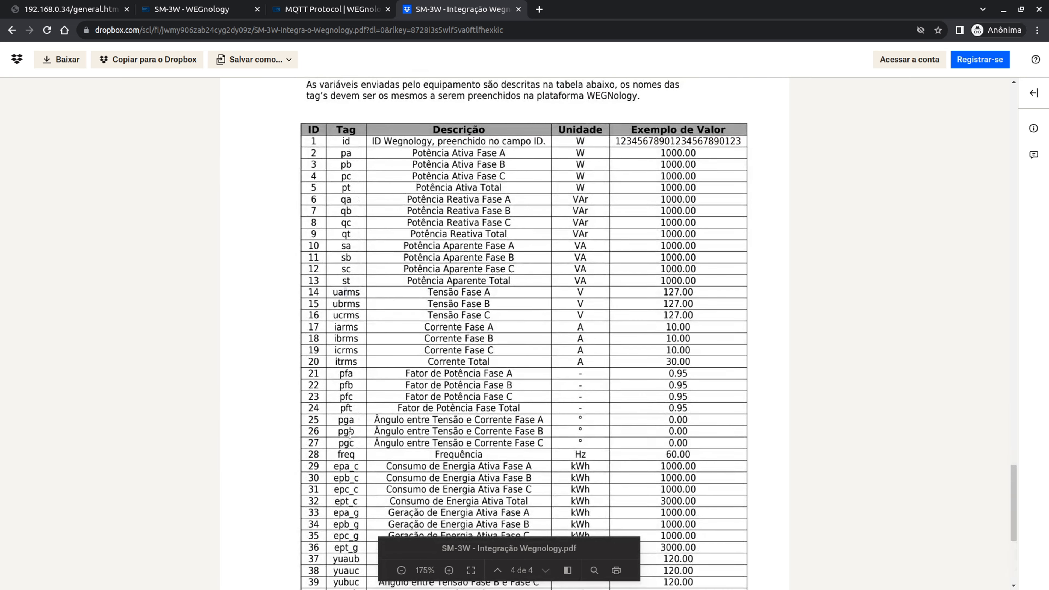
scroll(350, 434, down, 2)
- Review the freq, tpsd and id rows in the page 4 variable table, then return to SM-3W
drag(339, 391, 360, 390)
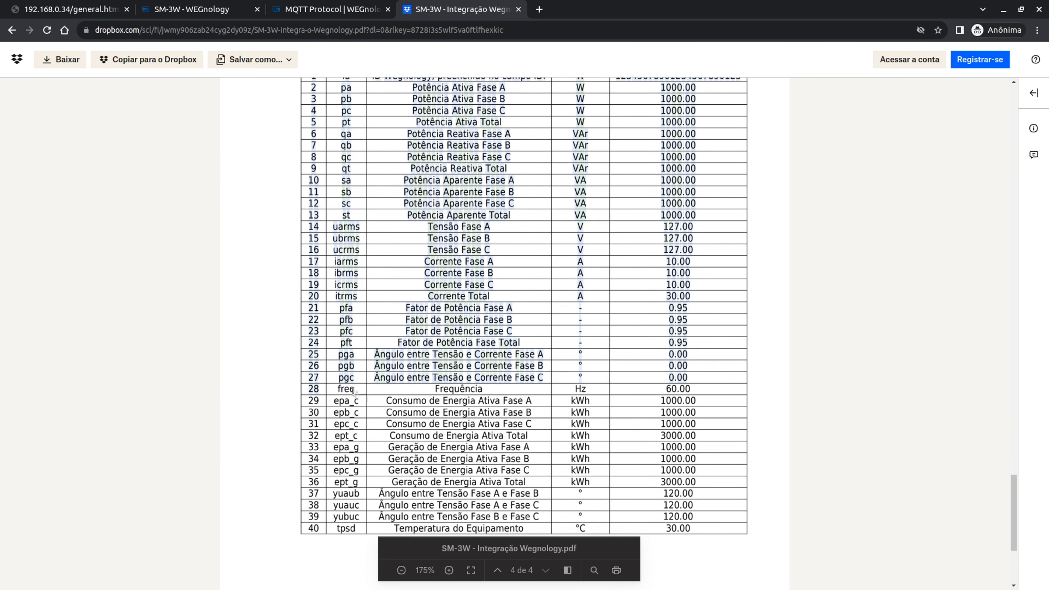
scroll(354, 391, up, 4)
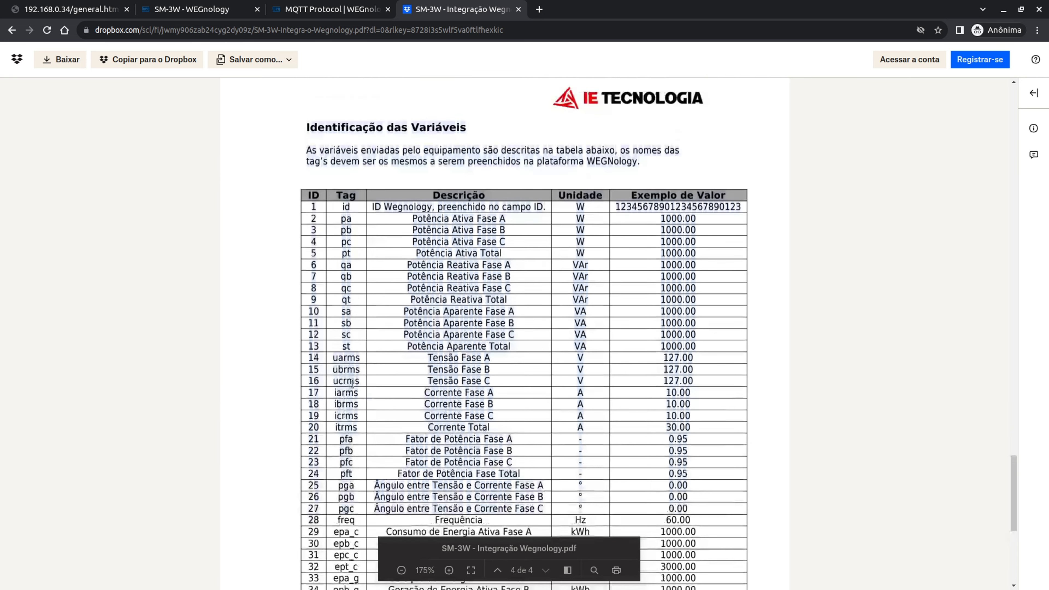
click(383, 388)
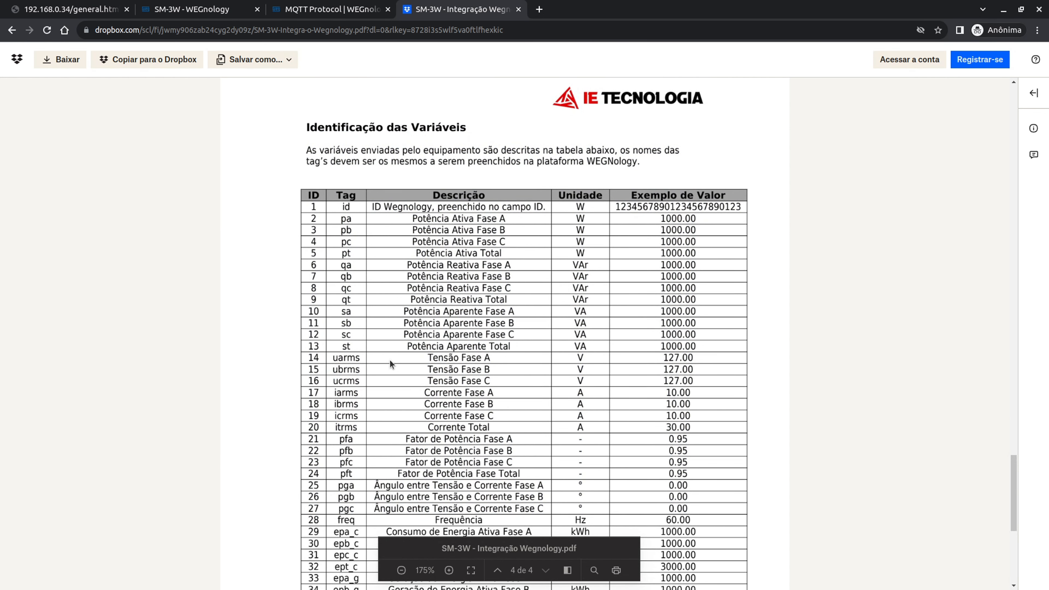
scroll(390, 360, down, 5)
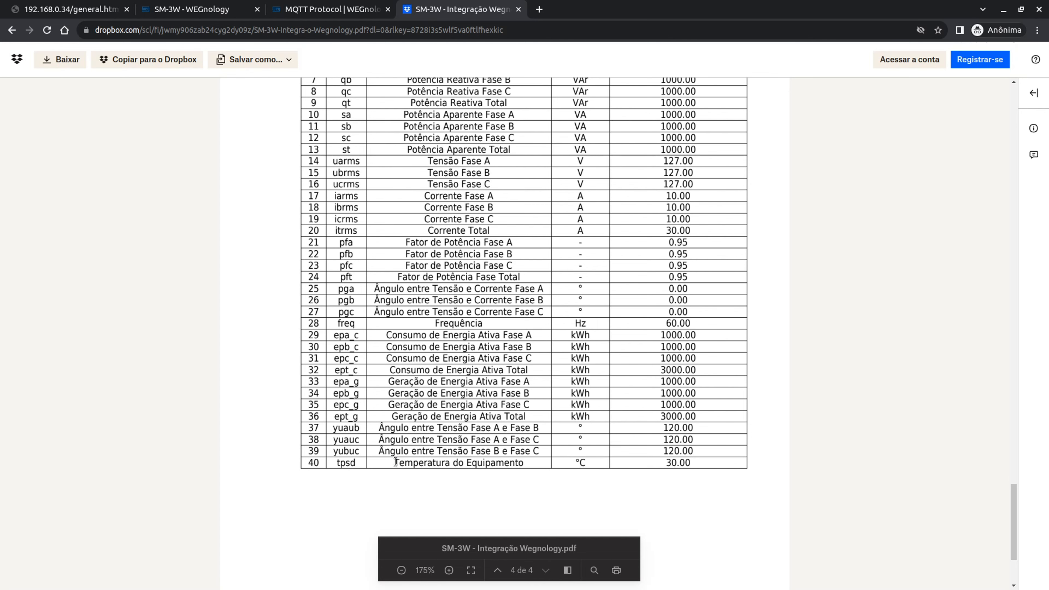
drag(396, 461, 532, 467)
click(491, 461)
scroll(379, 343, up, 1)
key(ctrl+Page_Up)
key(ctrl+Page_Up)
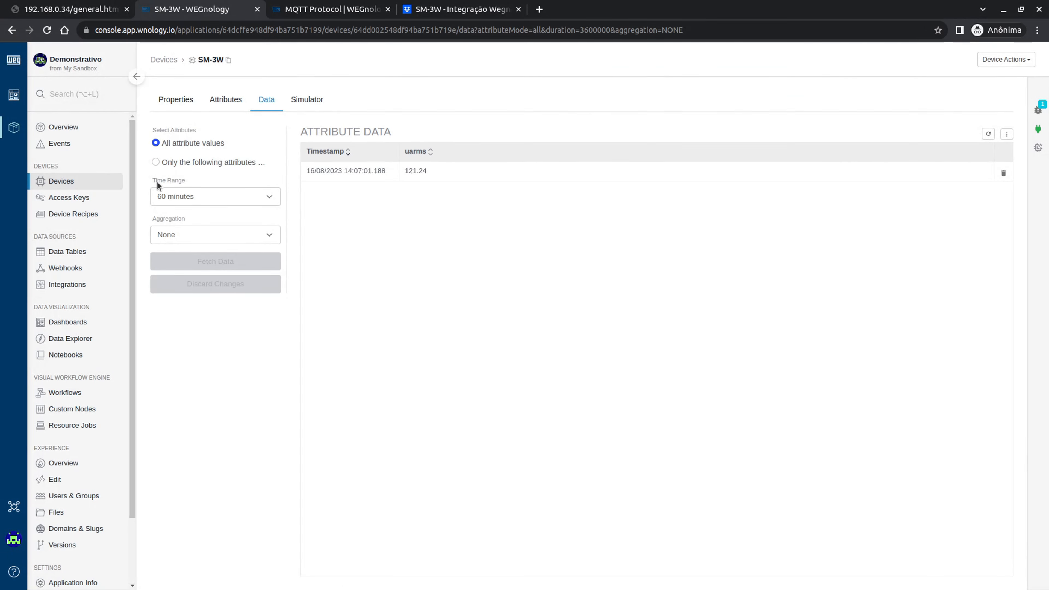
- Bring up the Add Multiple Attributes form from the SM-3W Attributes tab's ⋮ menu
click(224, 100)
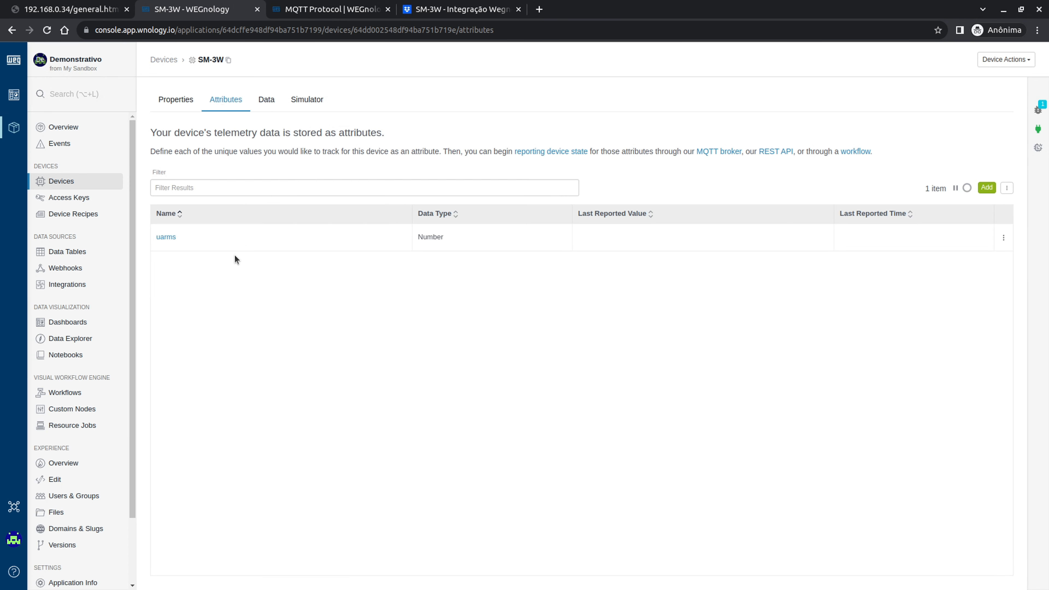
click(1007, 189)
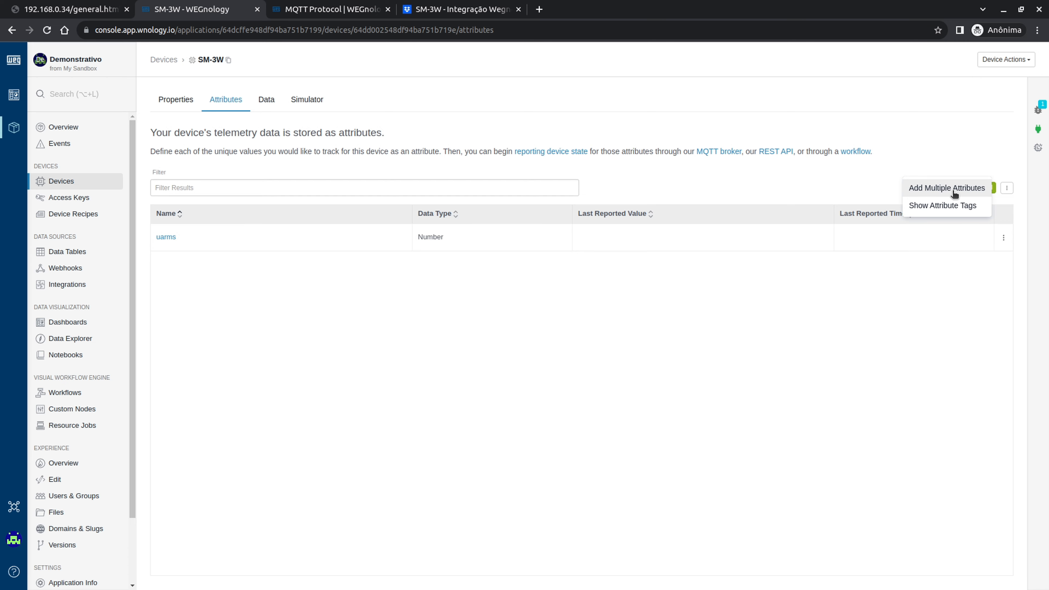
click(951, 330)
click(987, 188)
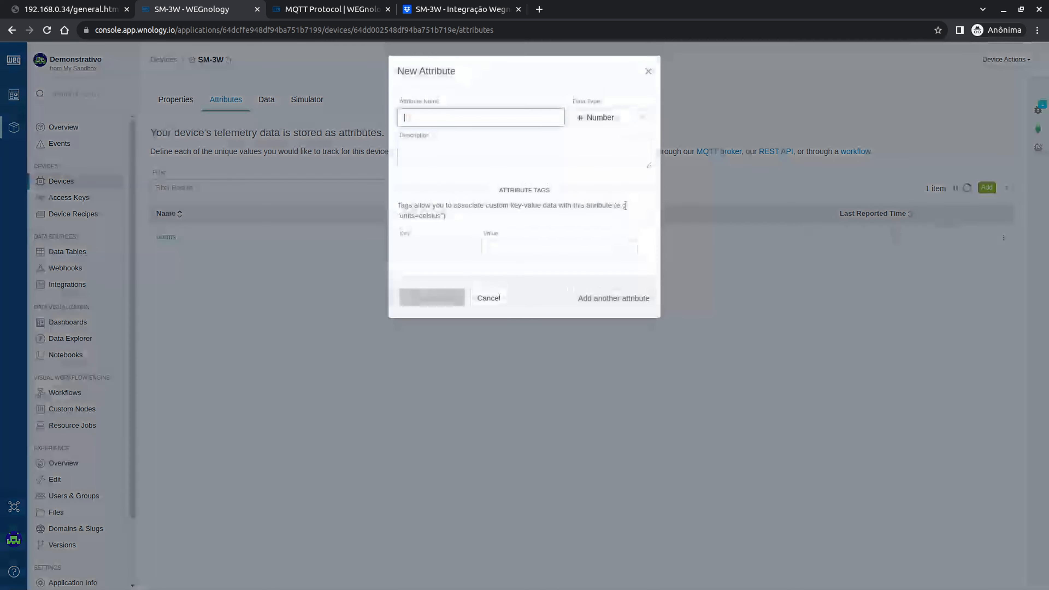
click(487, 299)
click(1007, 189)
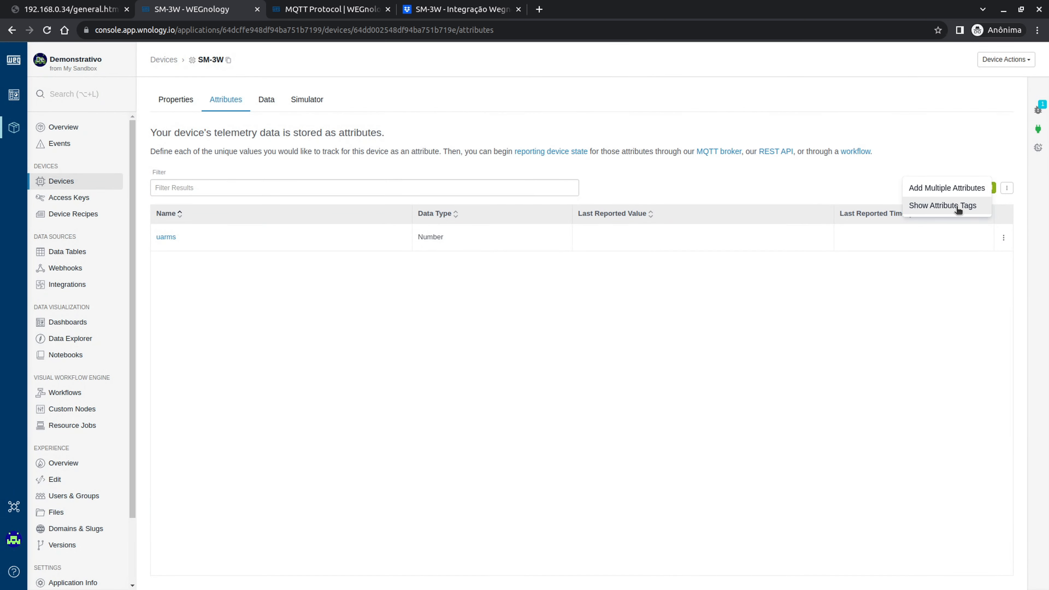
click(950, 187)
- Enter freq and tpsd as the first two attributes, both typed as Number
click(448, 174)
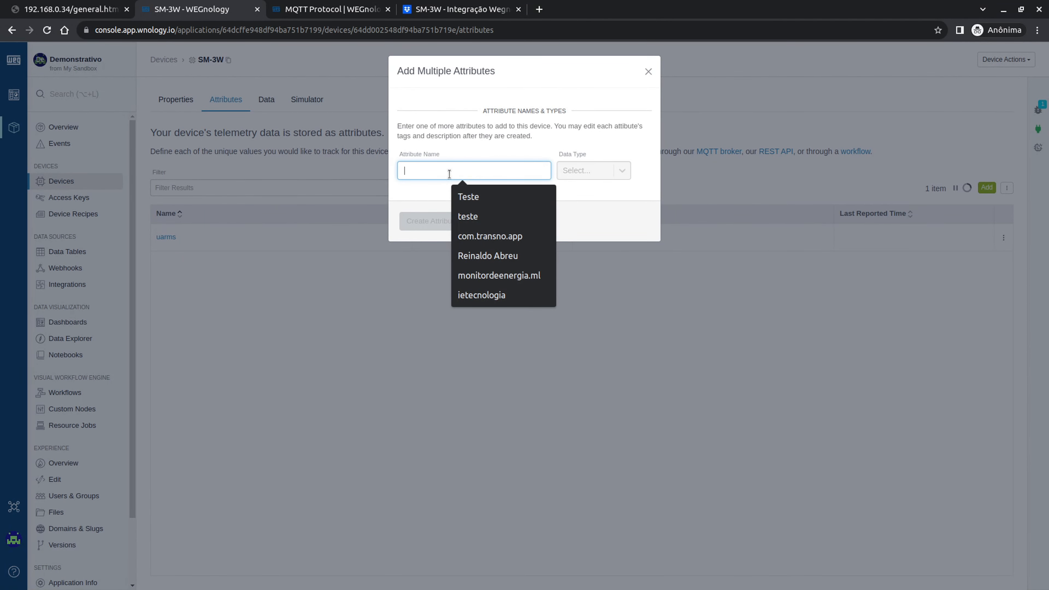
text(freq)
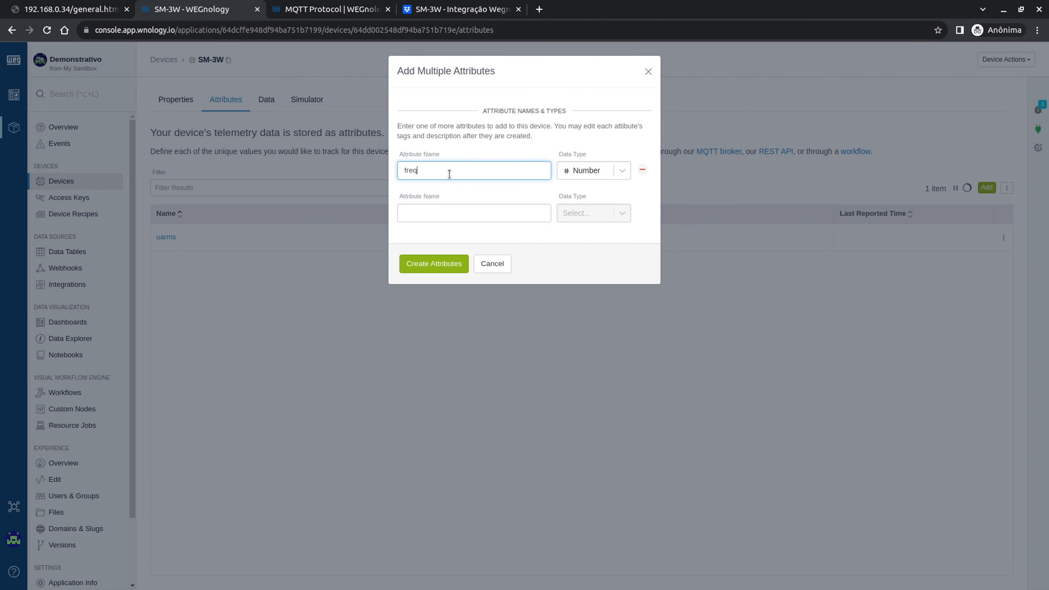
click(601, 168)
click(601, 168)
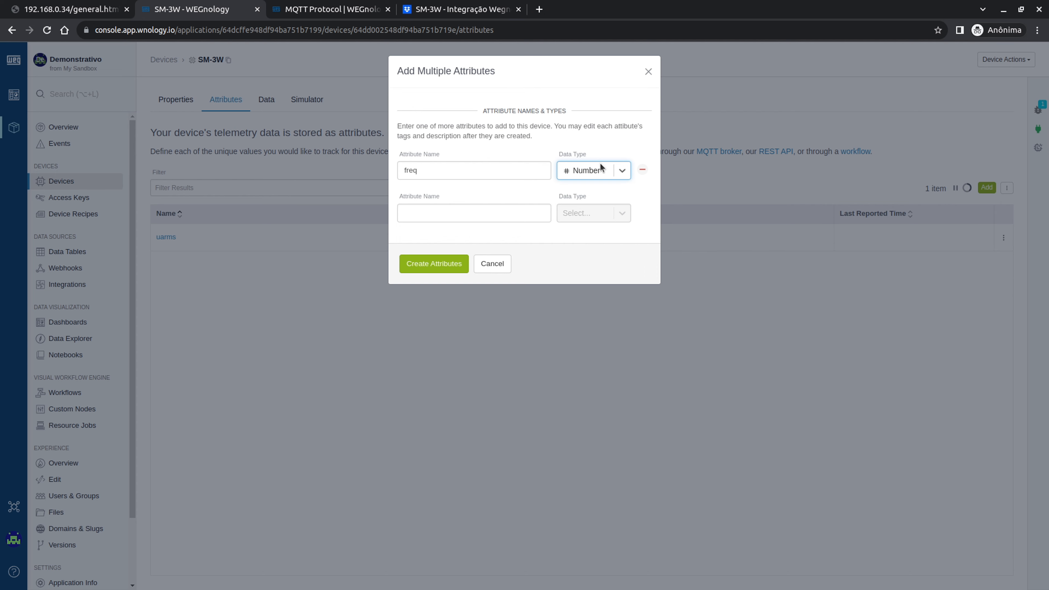
click(442, 214)
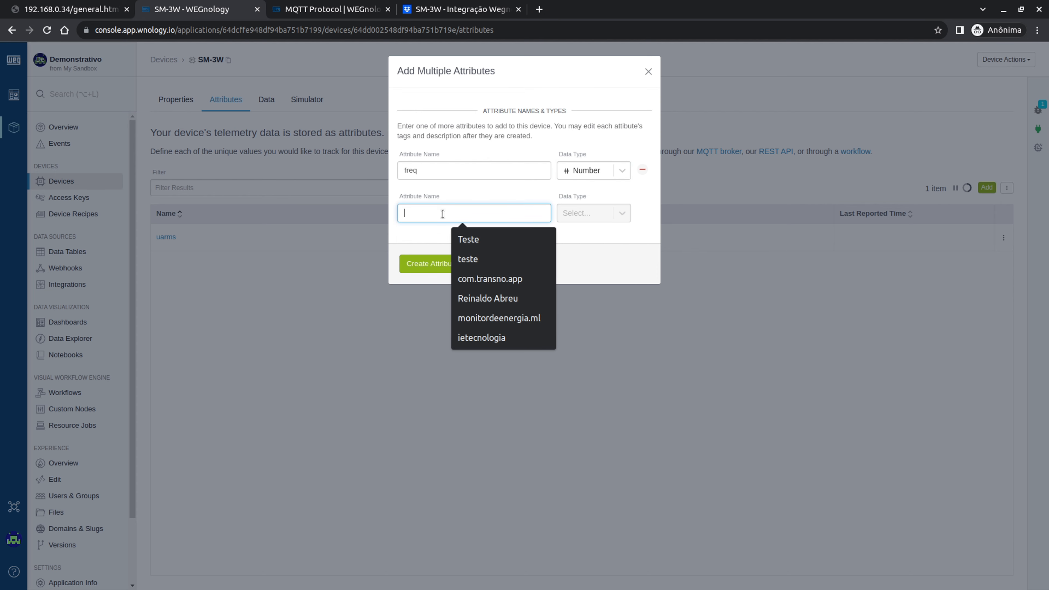
text(tpsd)
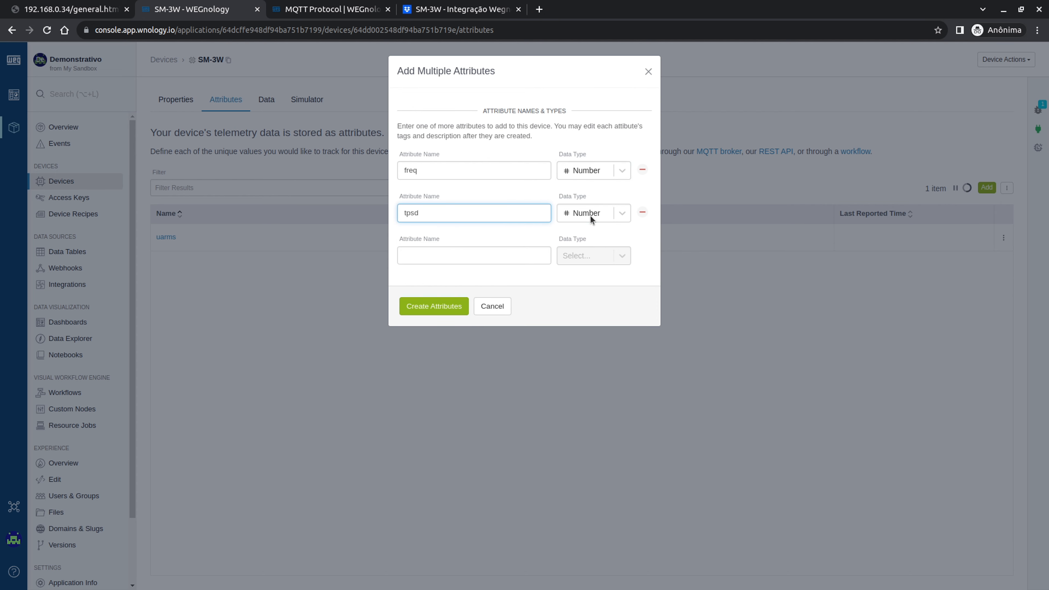
click(591, 214)
click(599, 215)
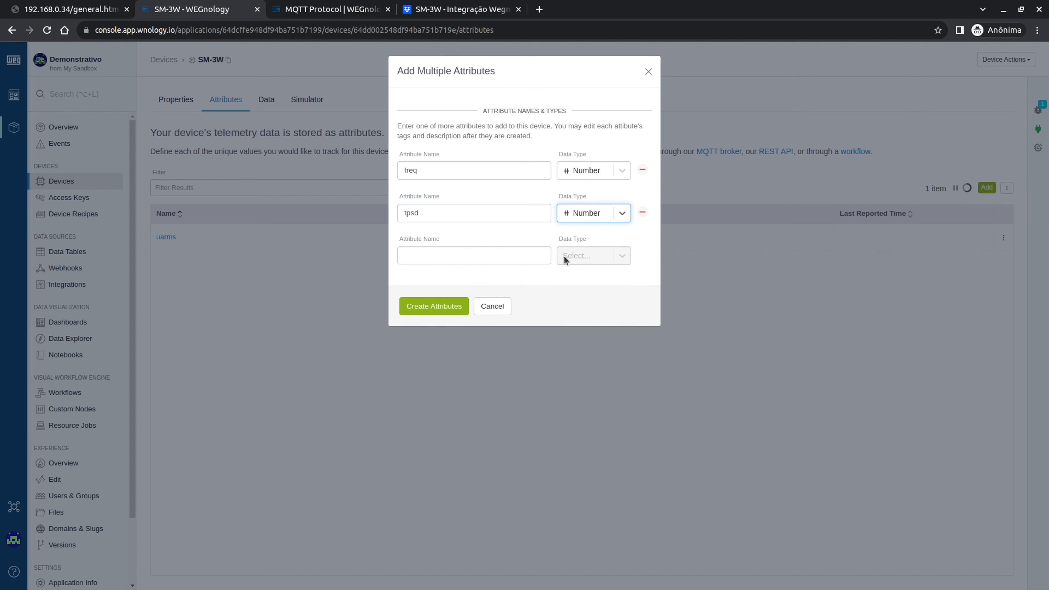
- Add id as the third attribute with data type String
click(433, 257)
text(id)
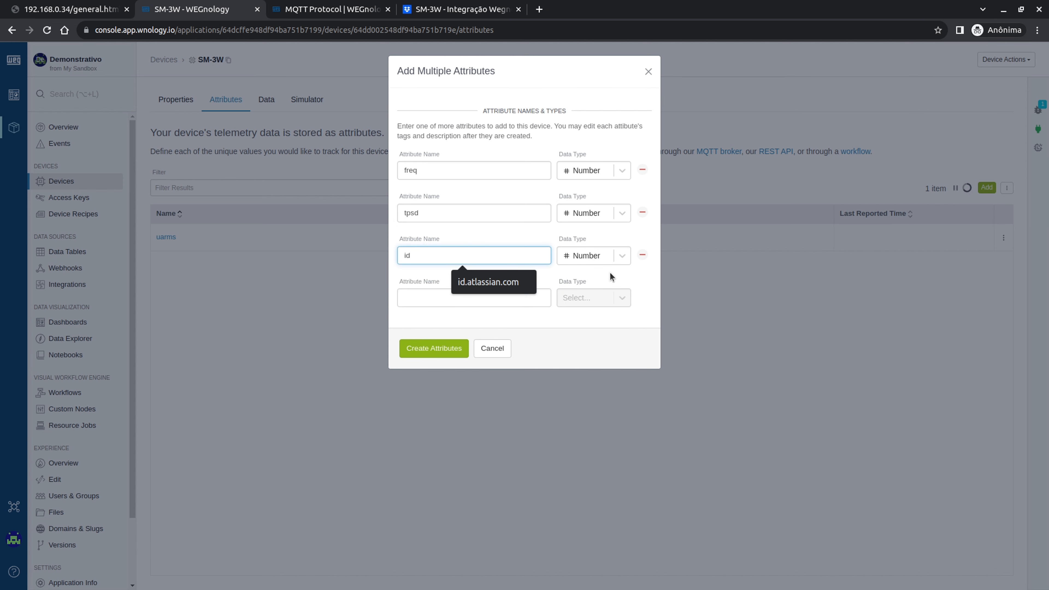
click(592, 255)
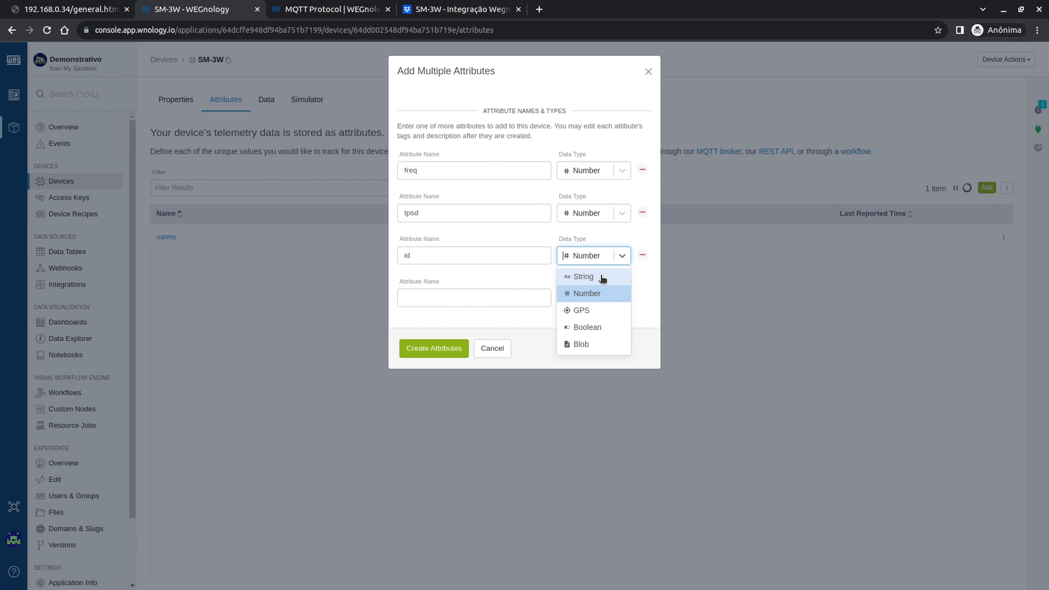
click(601, 275)
click(596, 254)
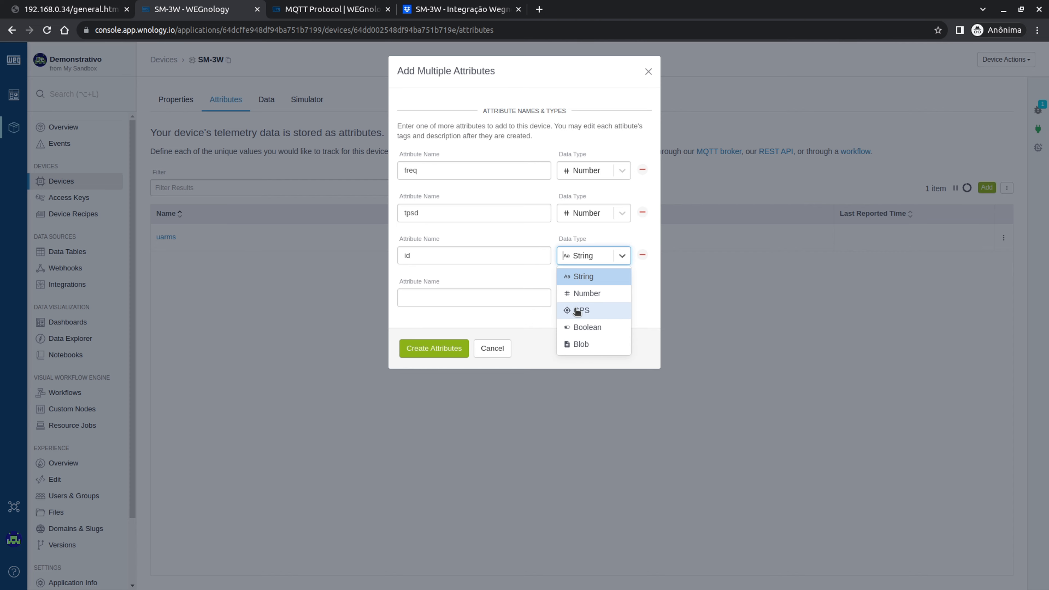
click(456, 325)
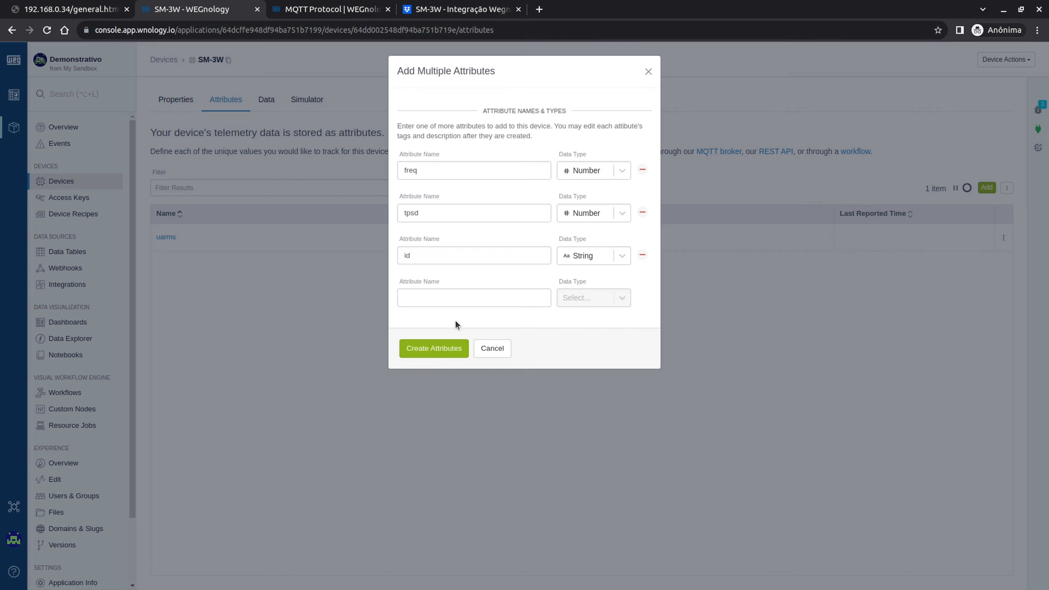
- Create the freq, tpsd and id attributes on the SM-3W device
click(433, 348)
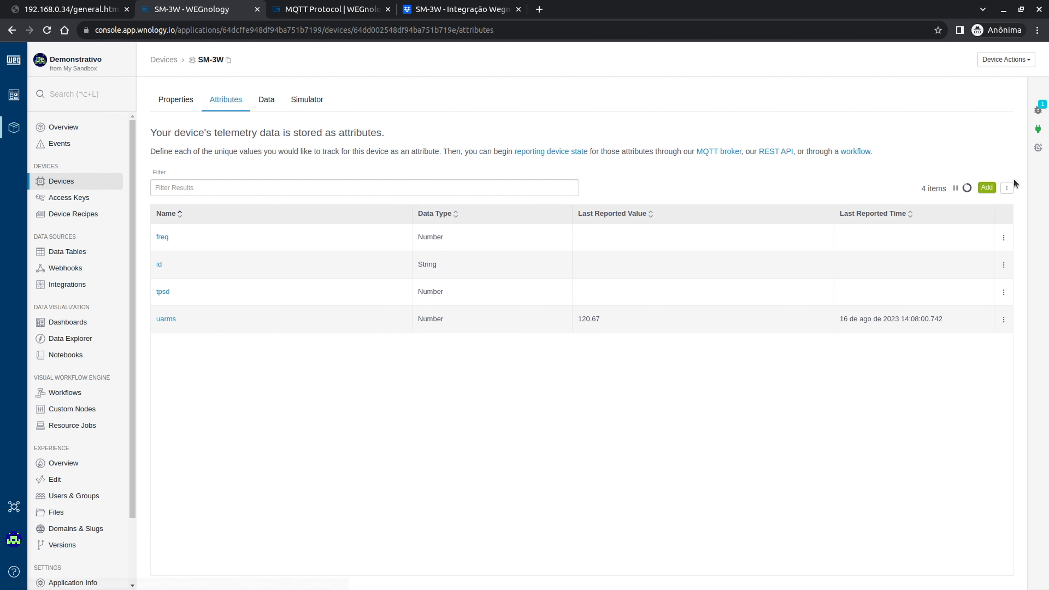
click(181, 100)
click(225, 100)
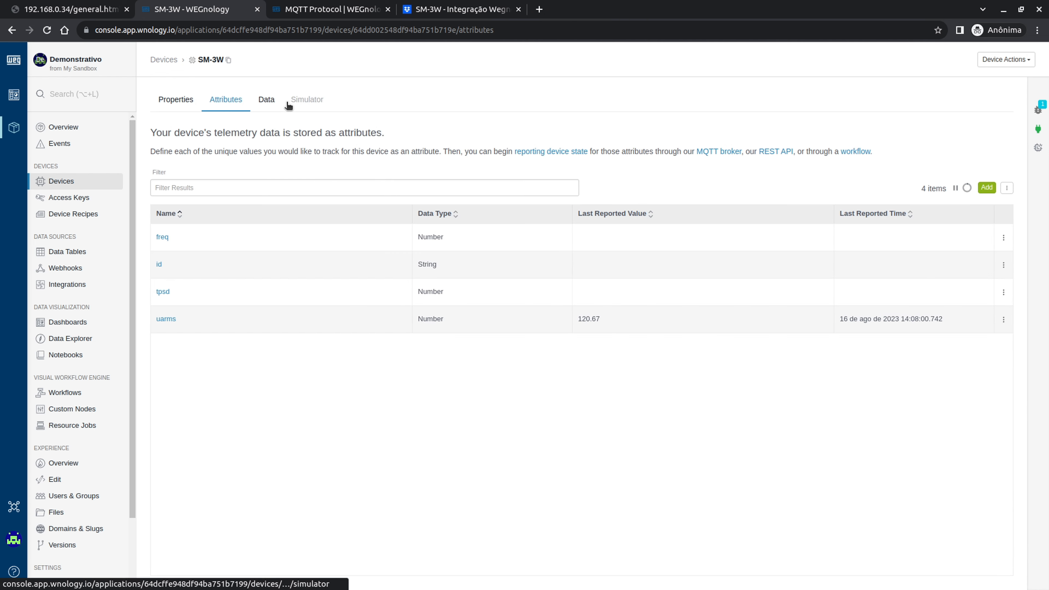
- Fetch the latest SM-3W data, showing the 14:09:01 reading with freq 59.91 and tpsd 32.26
click(265, 107)
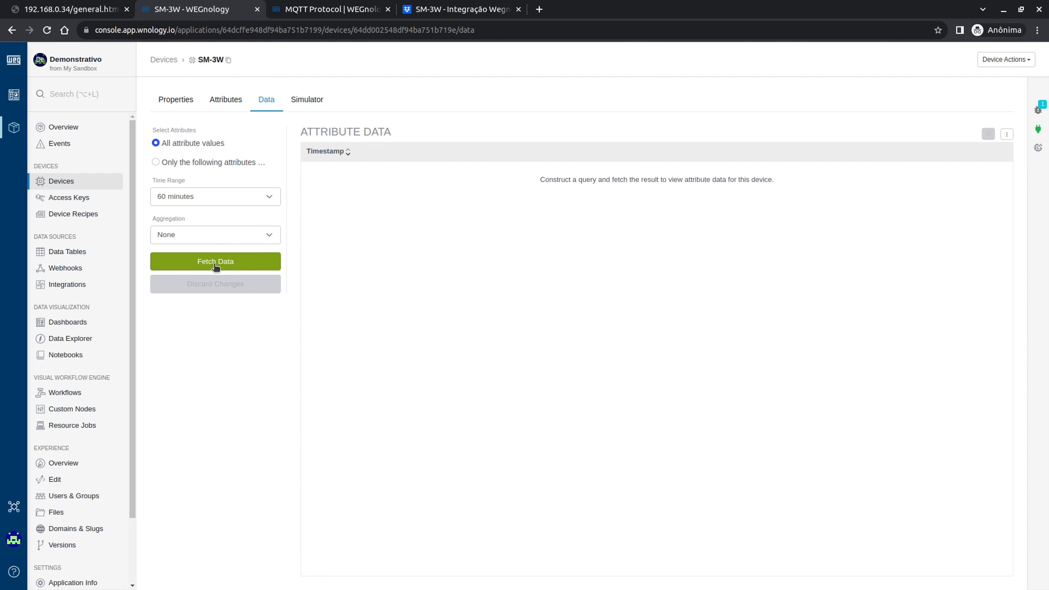
click(215, 261)
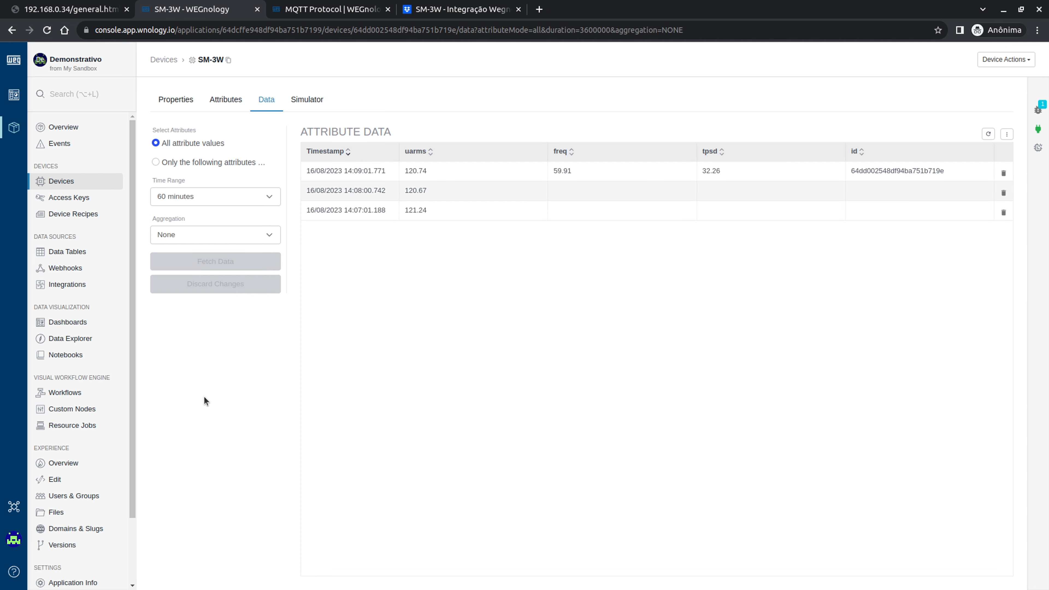
drag(352, 171, 373, 170)
click(360, 174)
drag(307, 171, 388, 171)
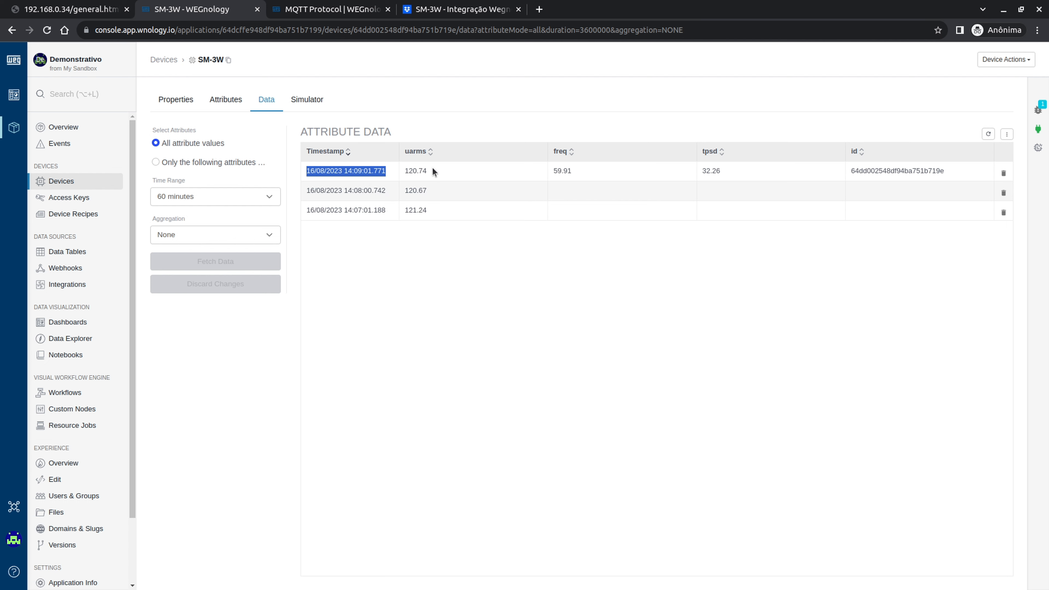
click(413, 173)
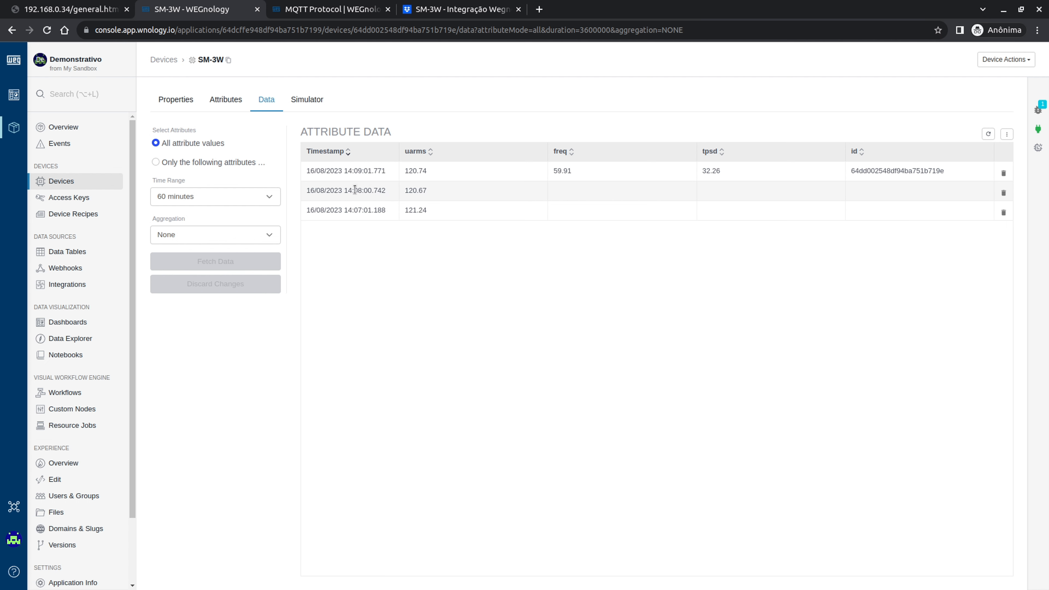